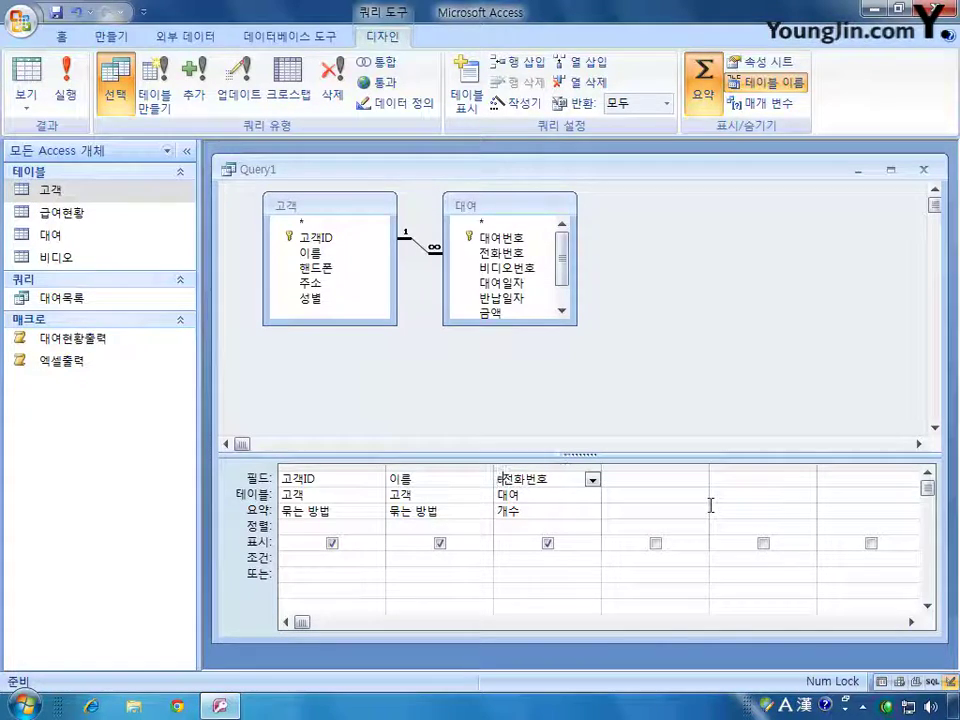
Step: Give the 전화번호 count column the alias 대여건수 and widen the column to fit its full text
key("Hangul")
type("대여")
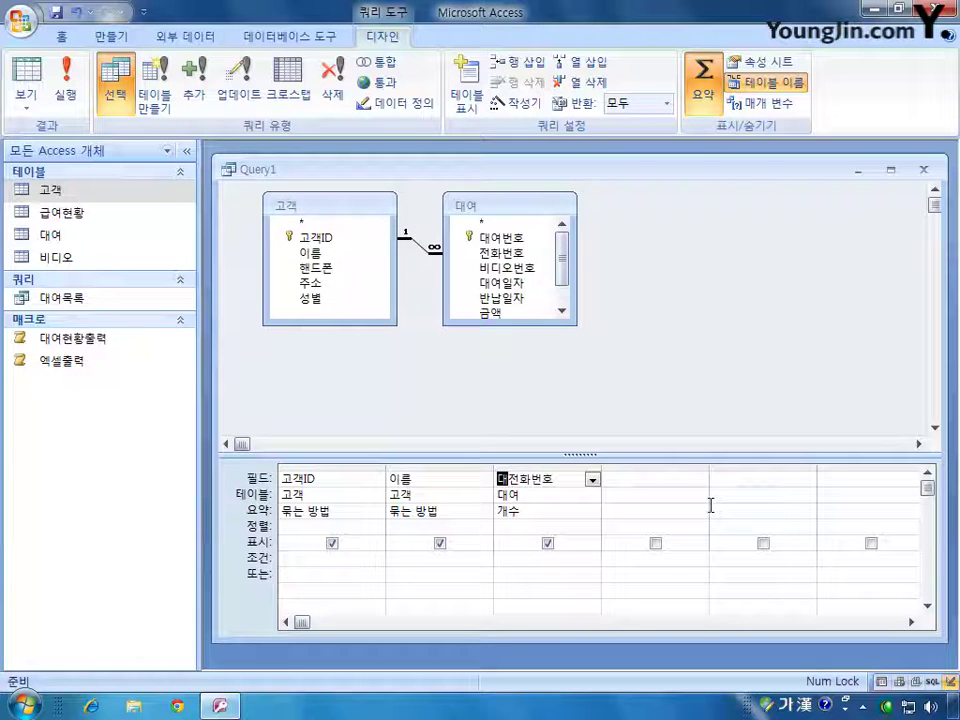
type("건수:")
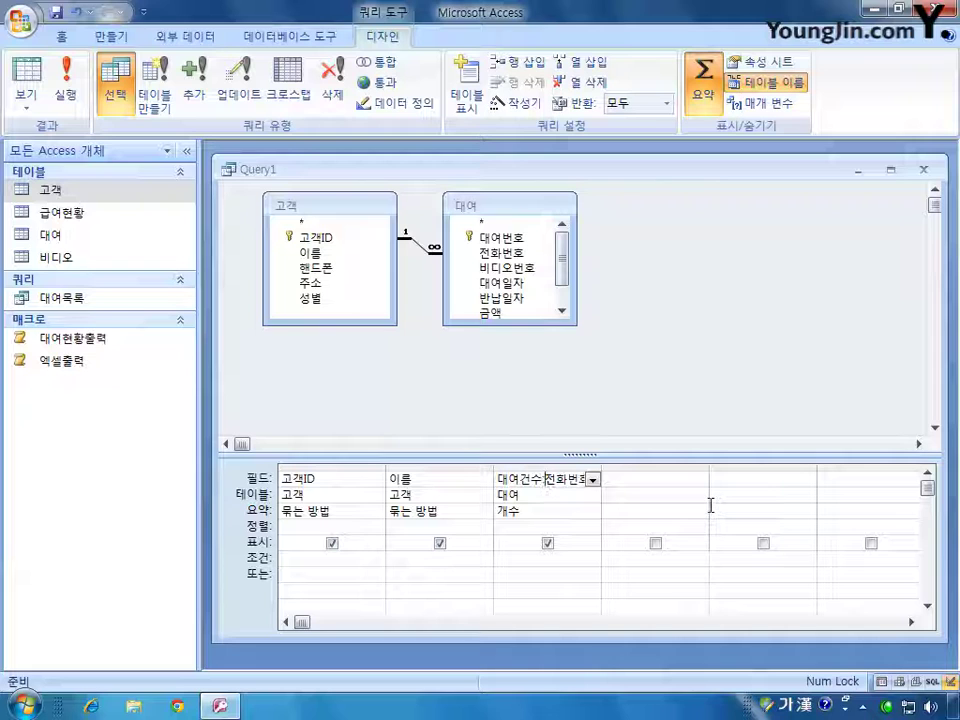
left_click(611, 525)
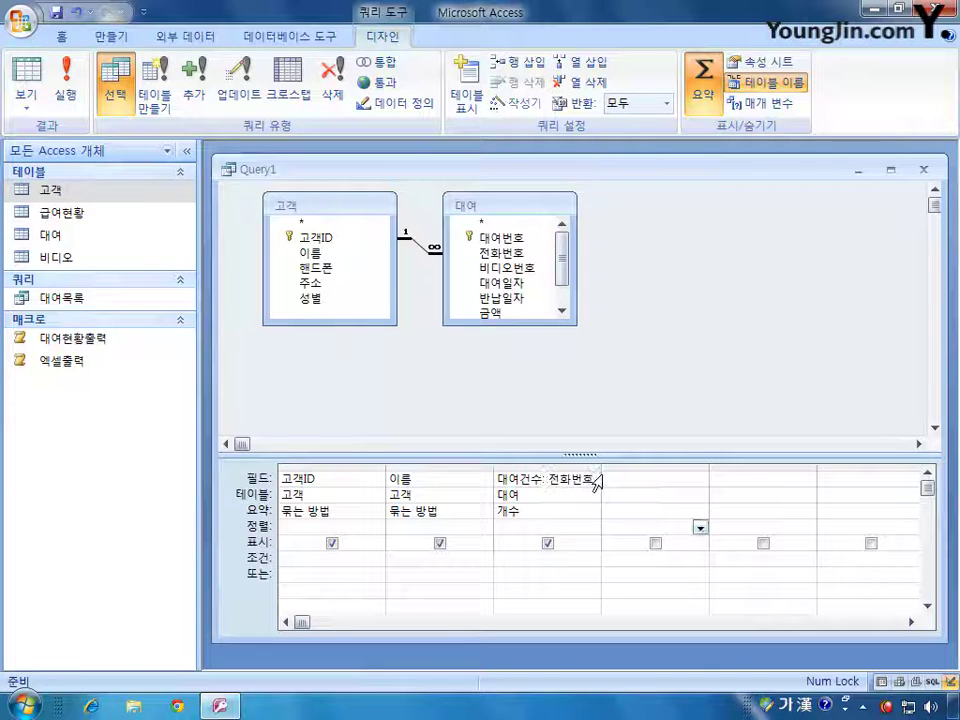
left_click_drag(602, 467, 617, 467)
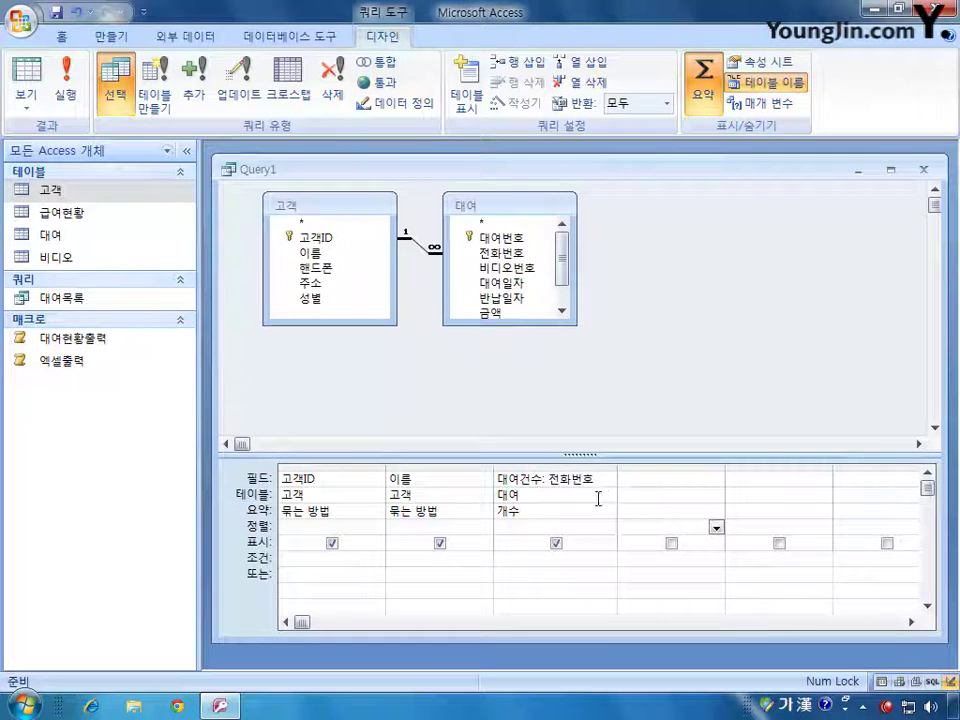
Step: Inspect the 대여건수 alias in the query grid and its AS clause in the SQL view
left_click(544, 479)
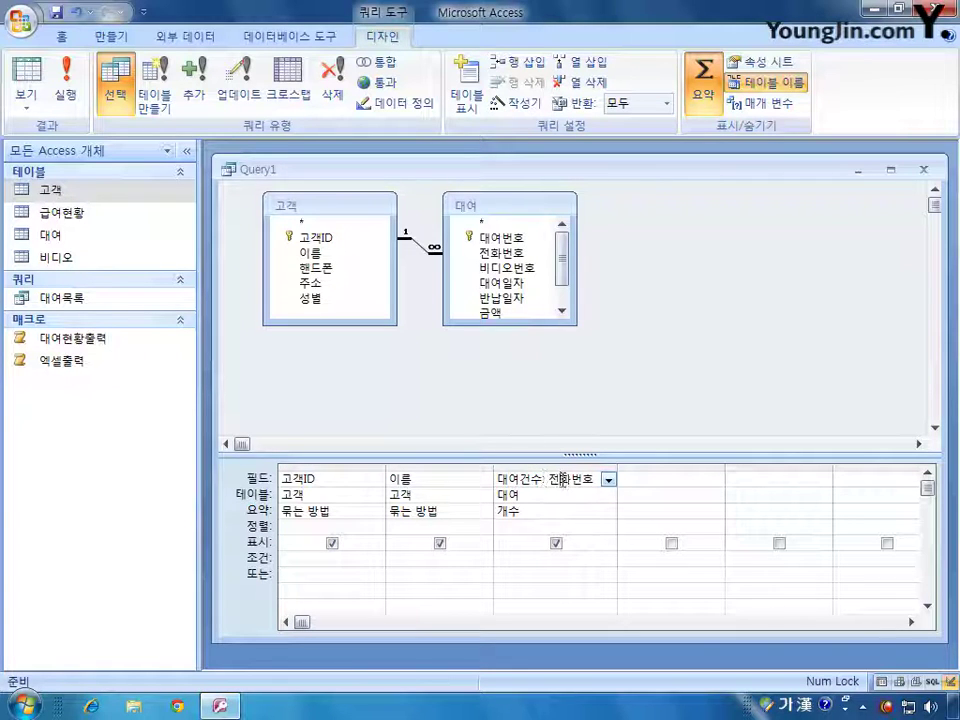
left_click_drag(549, 478, 498, 479)
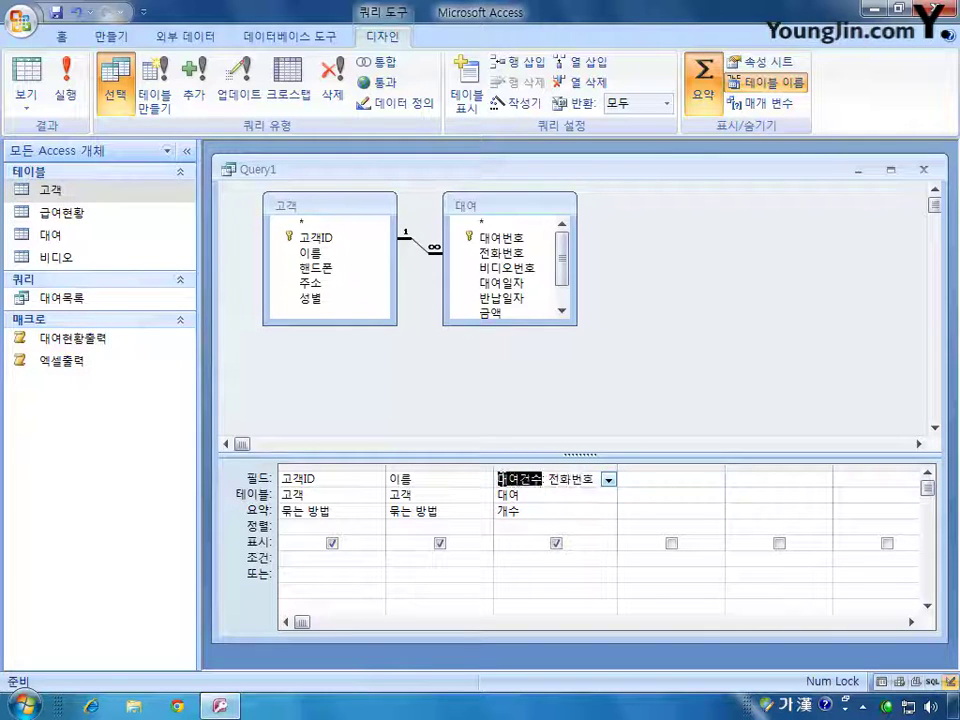
left_click(418, 364)
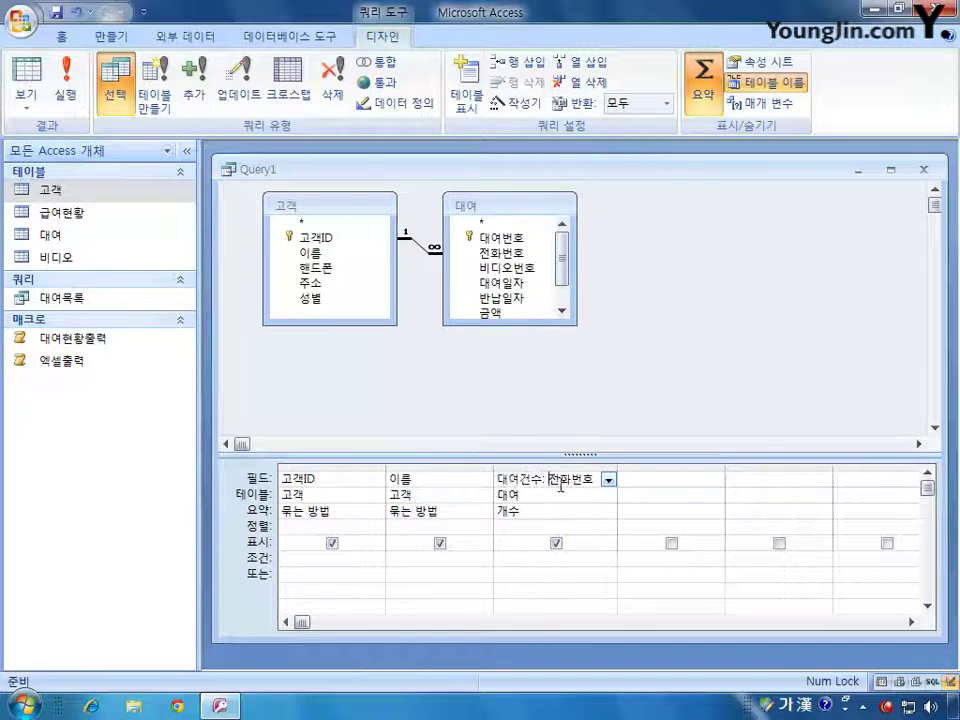
right_click(646, 310)
left_click(676, 318)
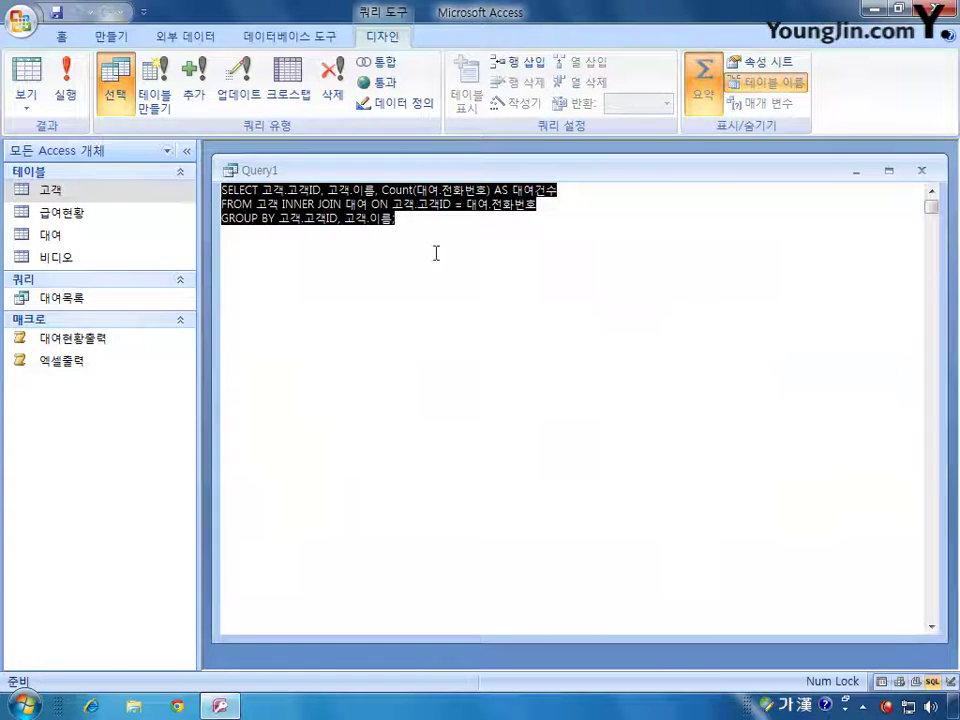
left_click(400, 205, "shift")
double_click(500, 190)
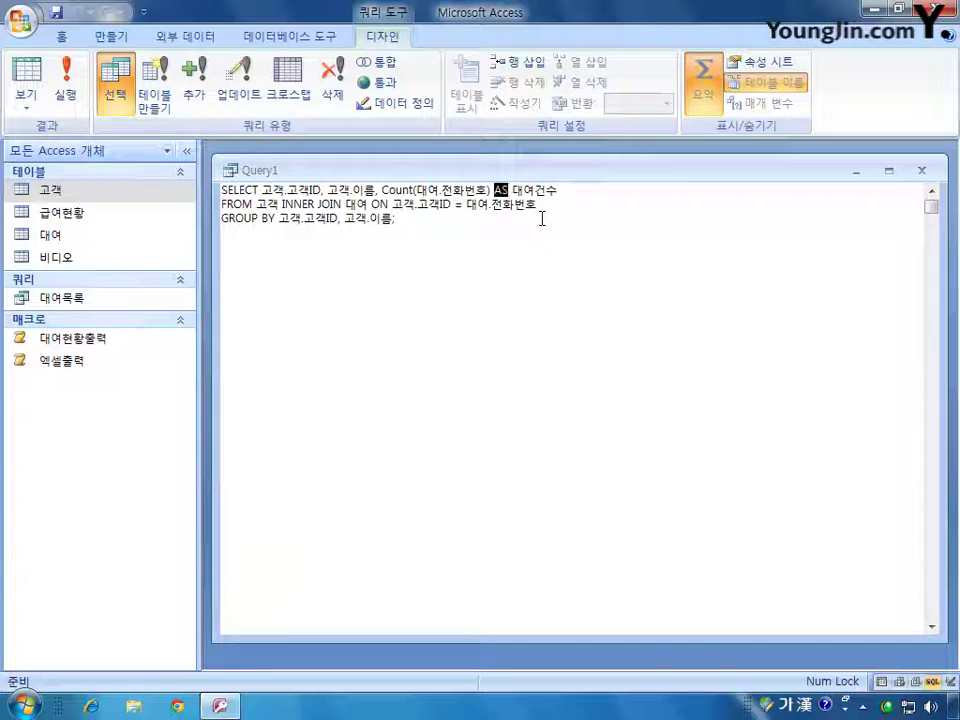
left_click(536, 206)
mouse_move(487, 189)
left_mouse_down()
mouse_move(443, 189)
mouse_move(502, 190)
left_mouse_up()
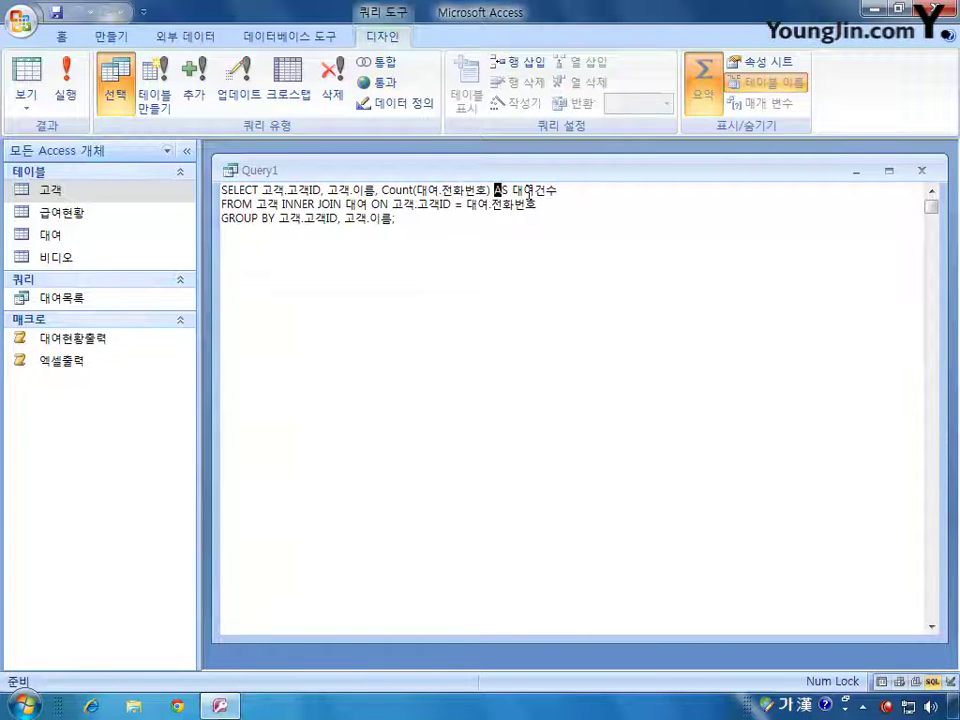
Step: Run the query from Design view to check the 대여건수 heading, and return to Design view
left_click(37, 112)
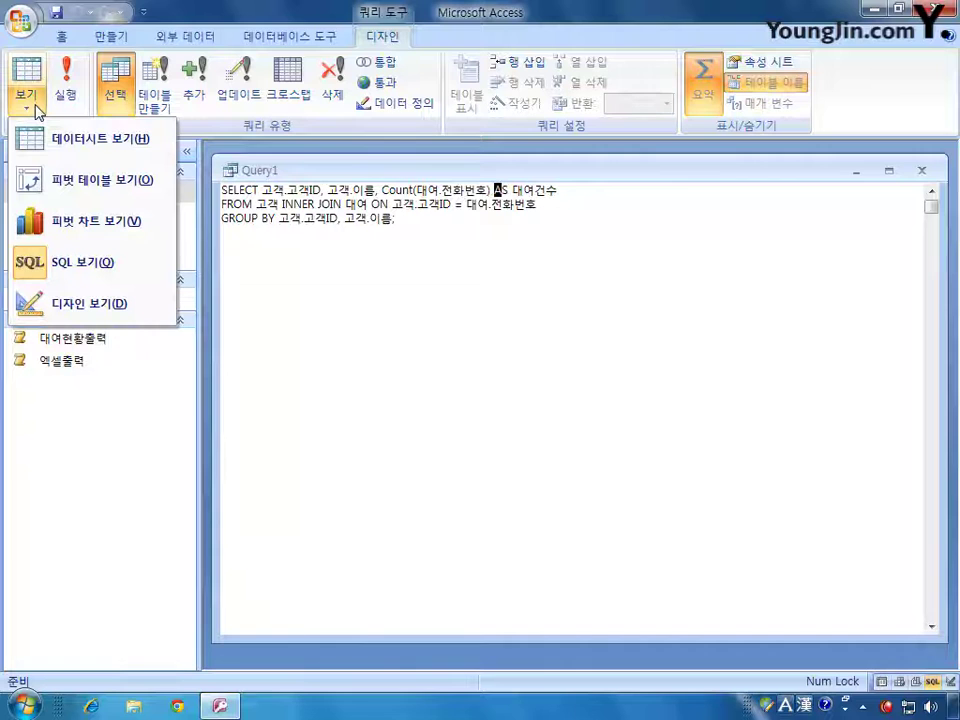
left_click(60, 302)
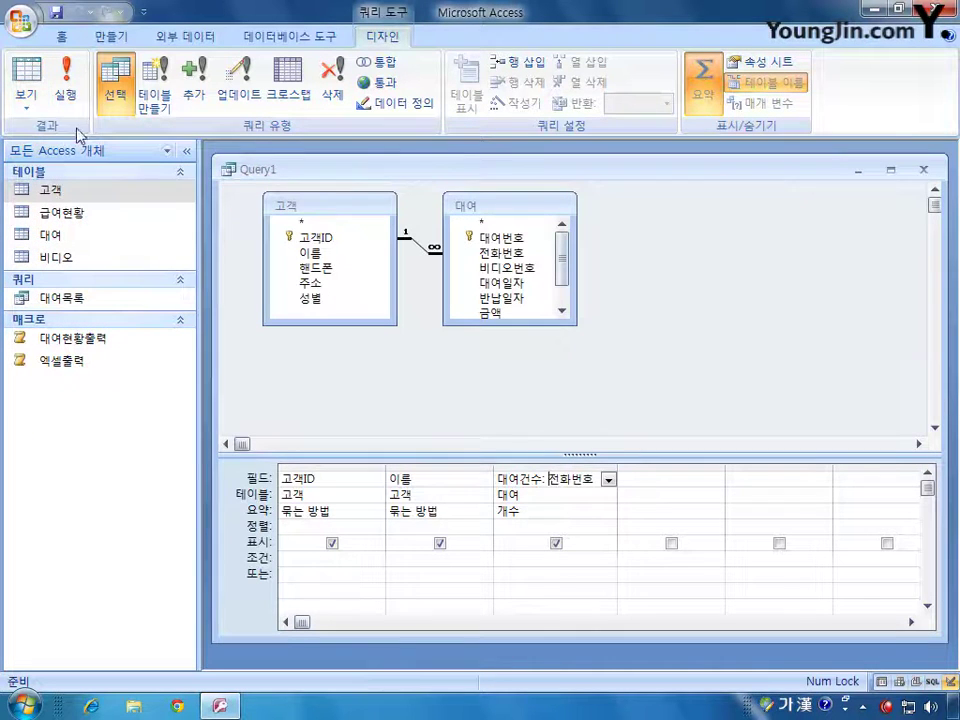
left_click(79, 99)
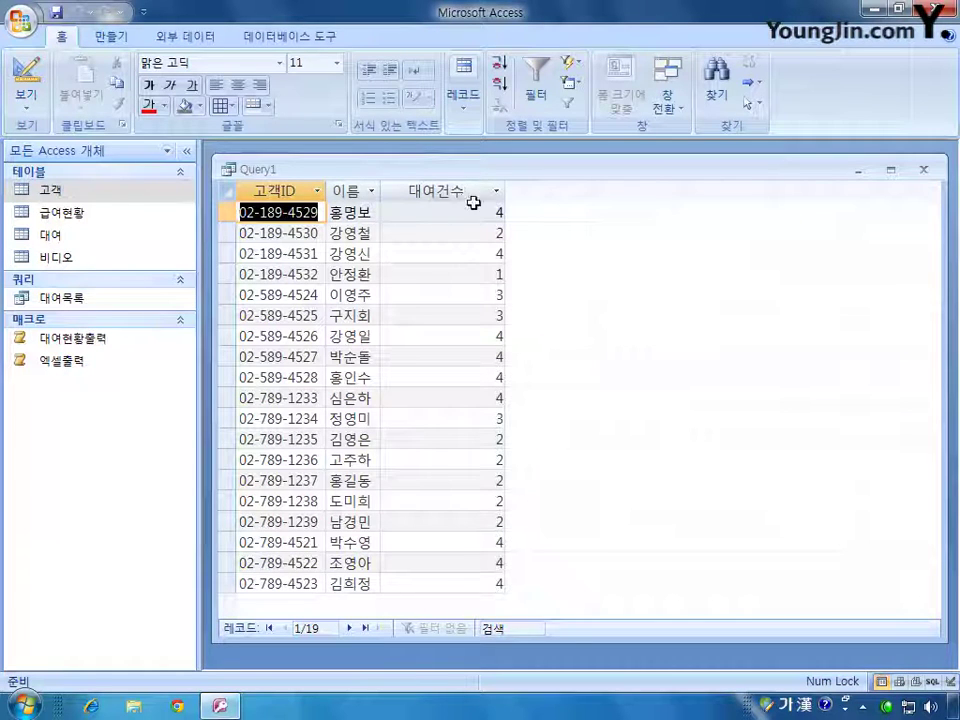
left_click(25, 85)
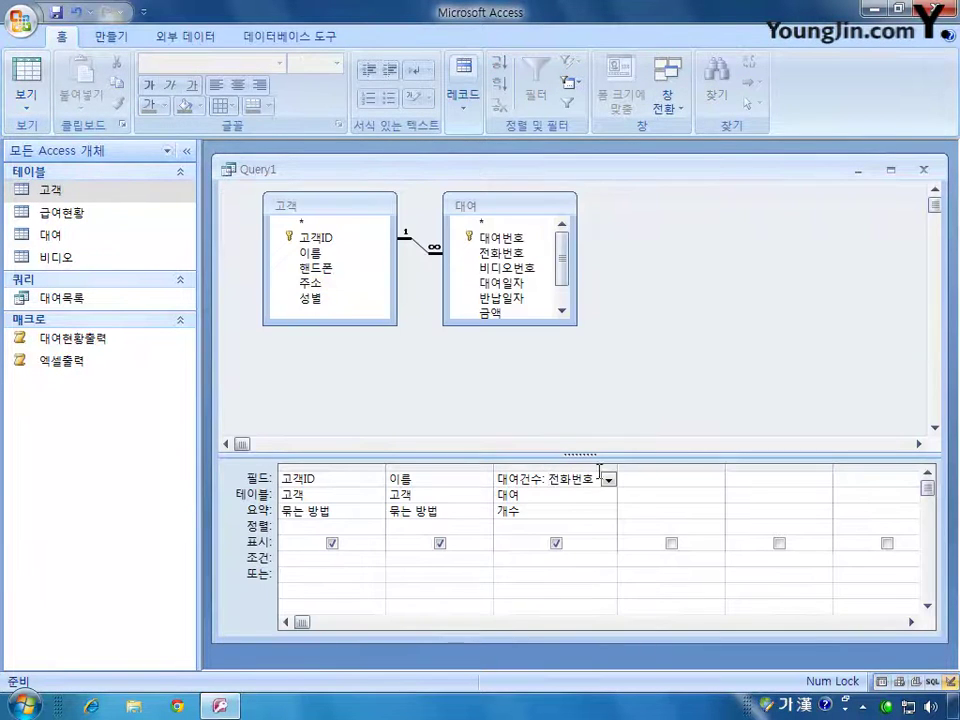
Step: Add the calculated field 대여금액:[금액]+[연체료] in the first empty query column and fit the column width
left_click(652, 482)
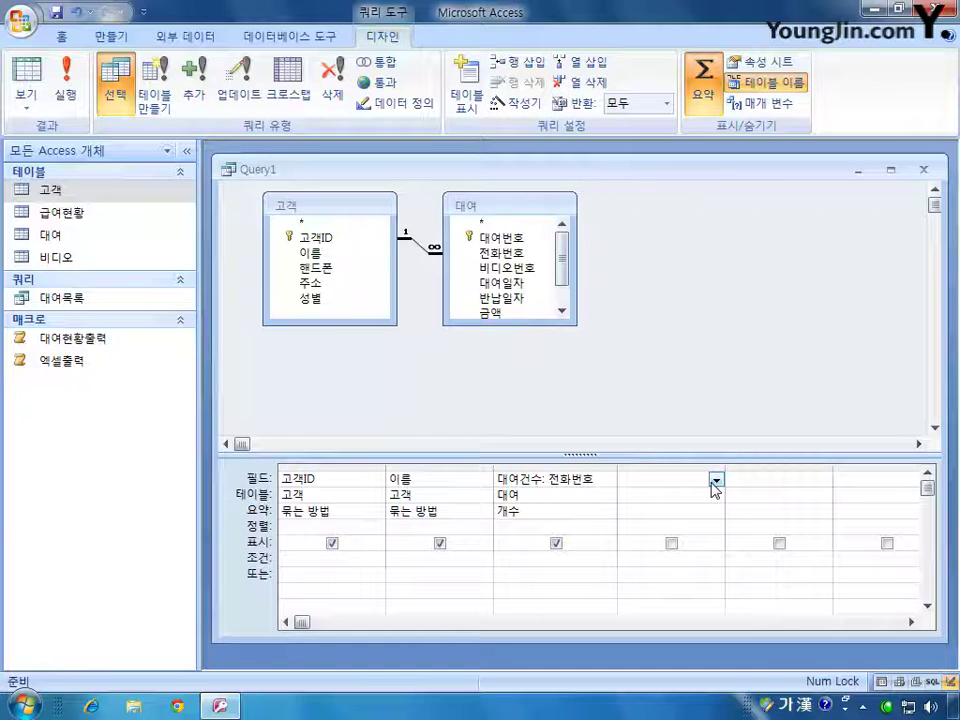
type("대여")
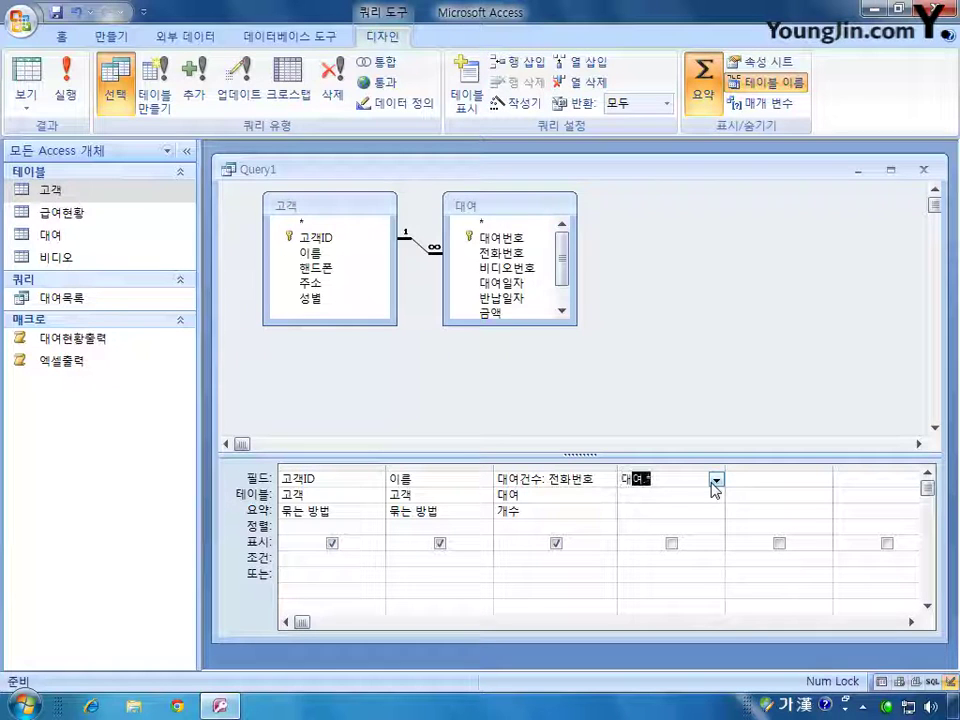
type("금액:")
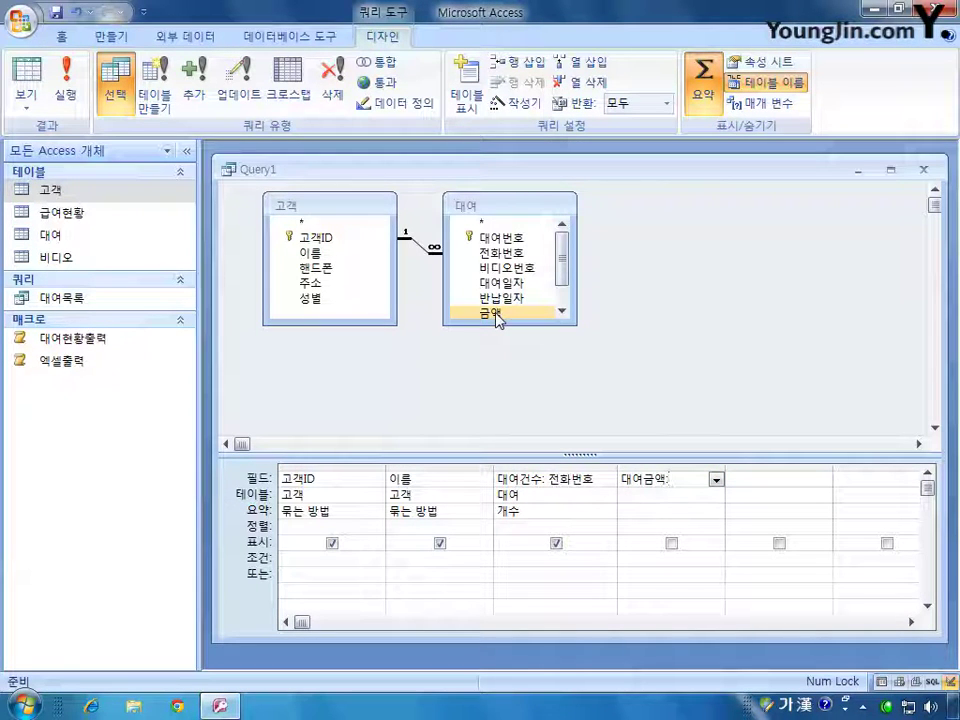
mouse_move(561, 266)
left_mouse_down()
mouse_move(570, 297)
mouse_move(561, 265)
left_mouse_up()
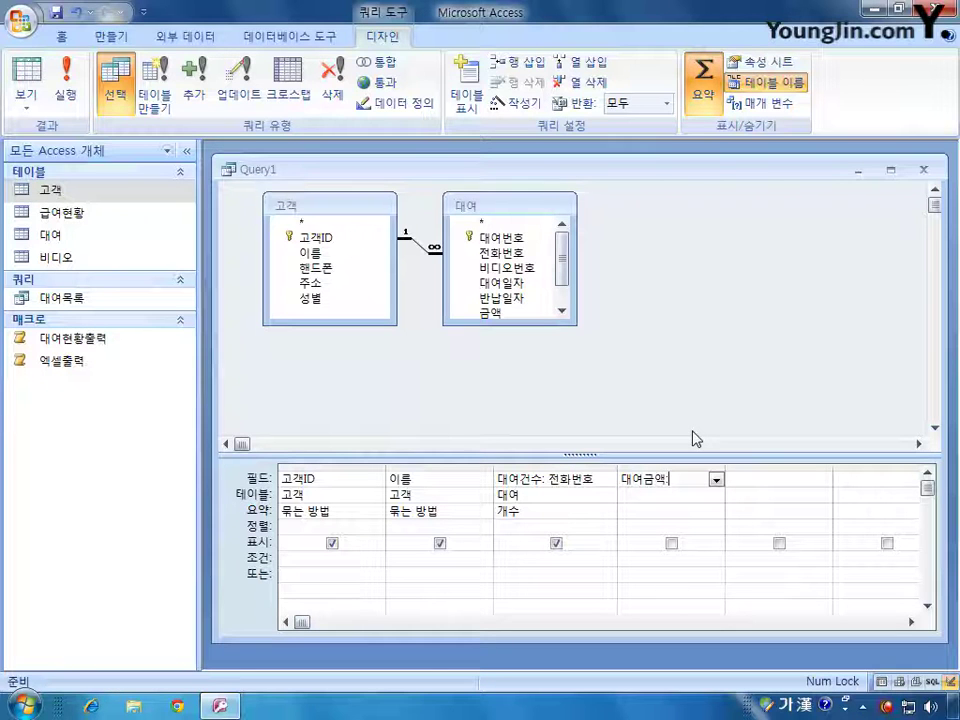
type("[")
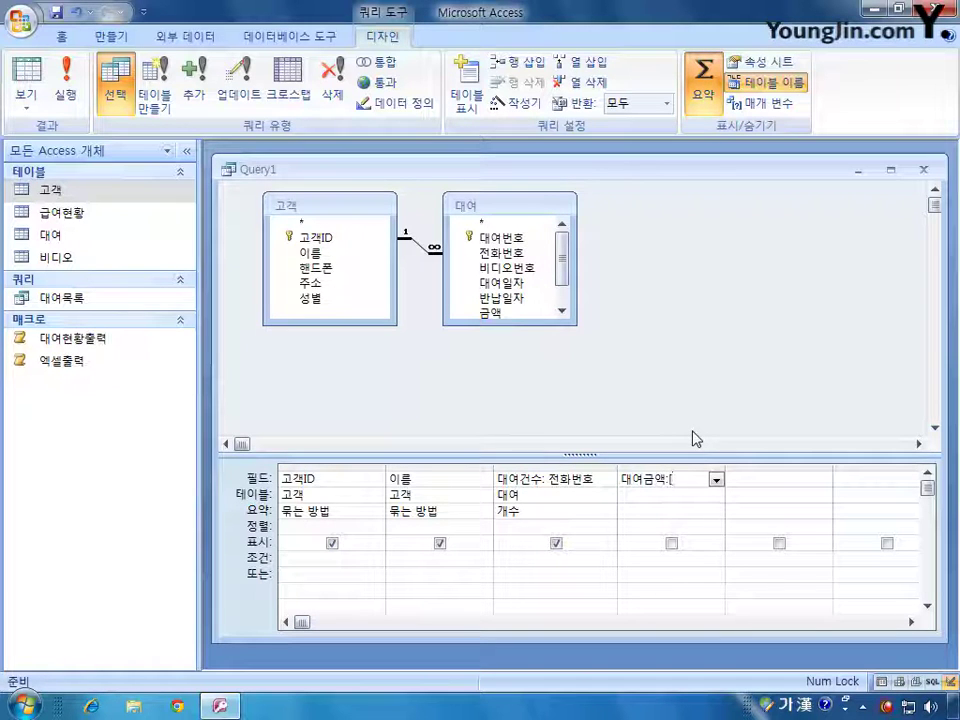
type("금")
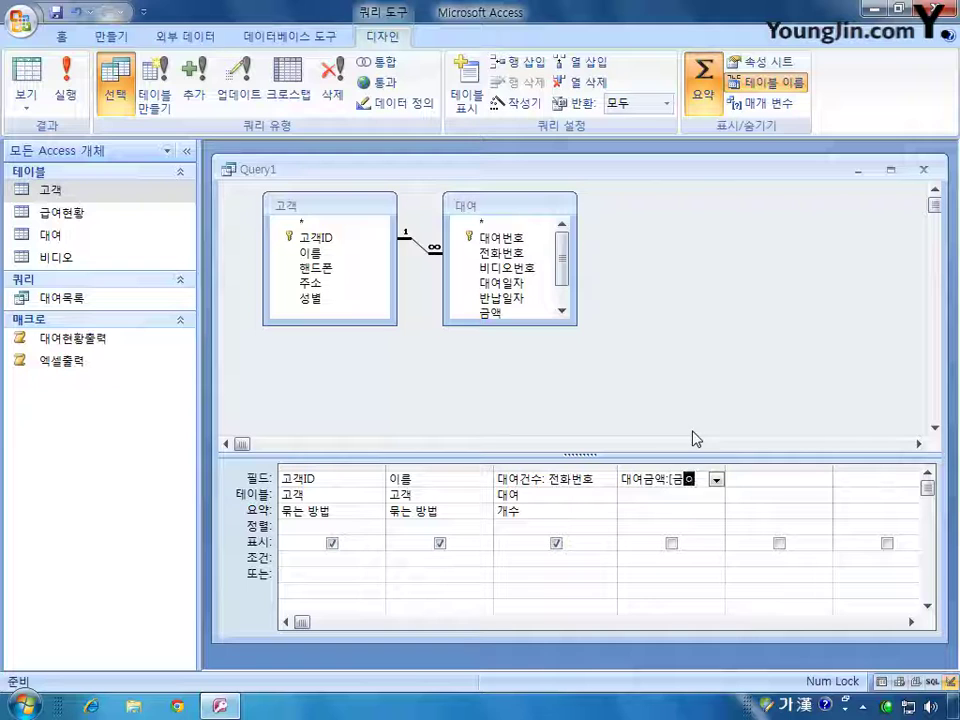
type("액]")
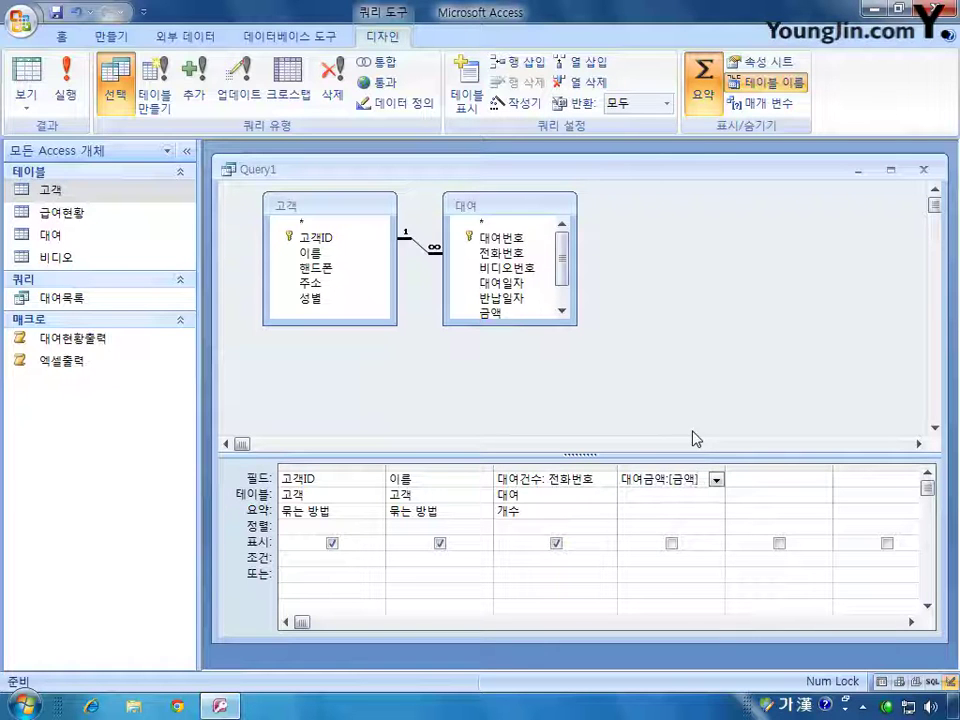
type("+[")
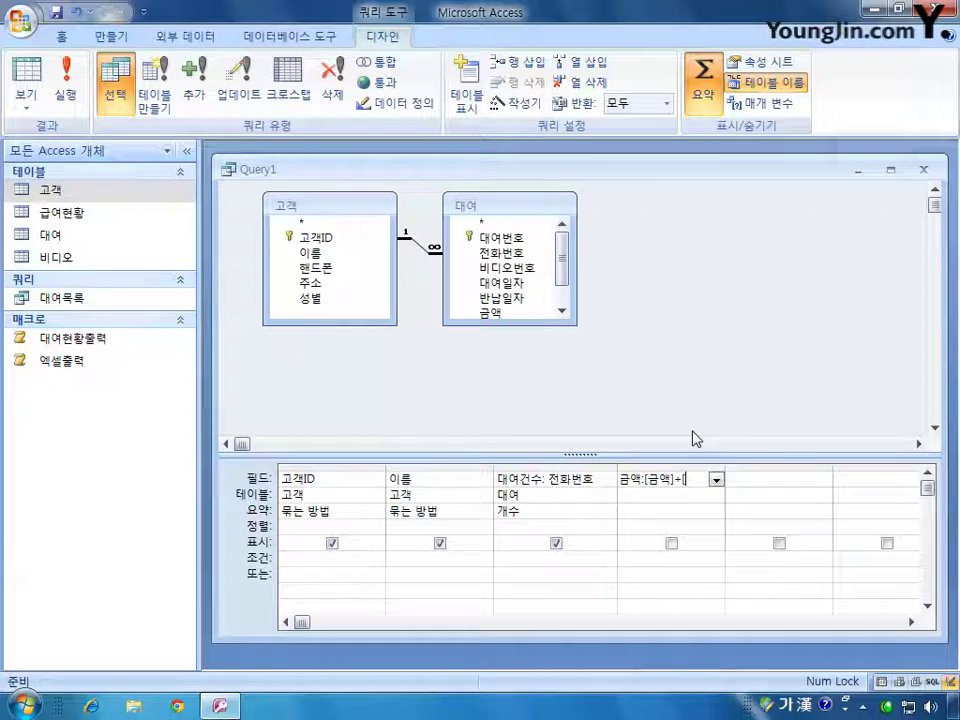
type("연체료")
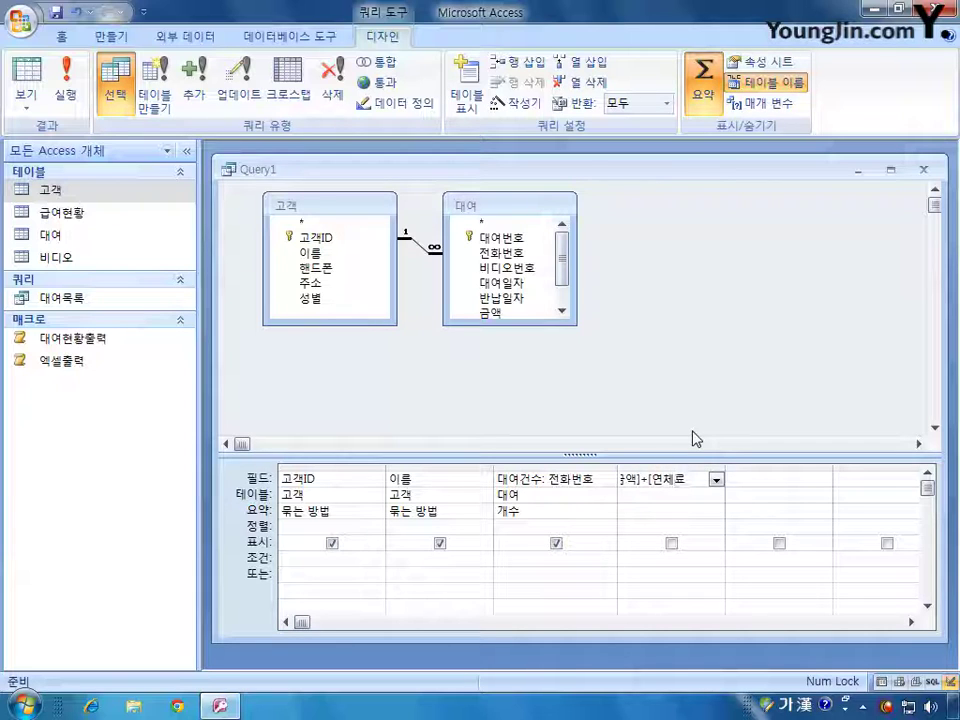
type("]")
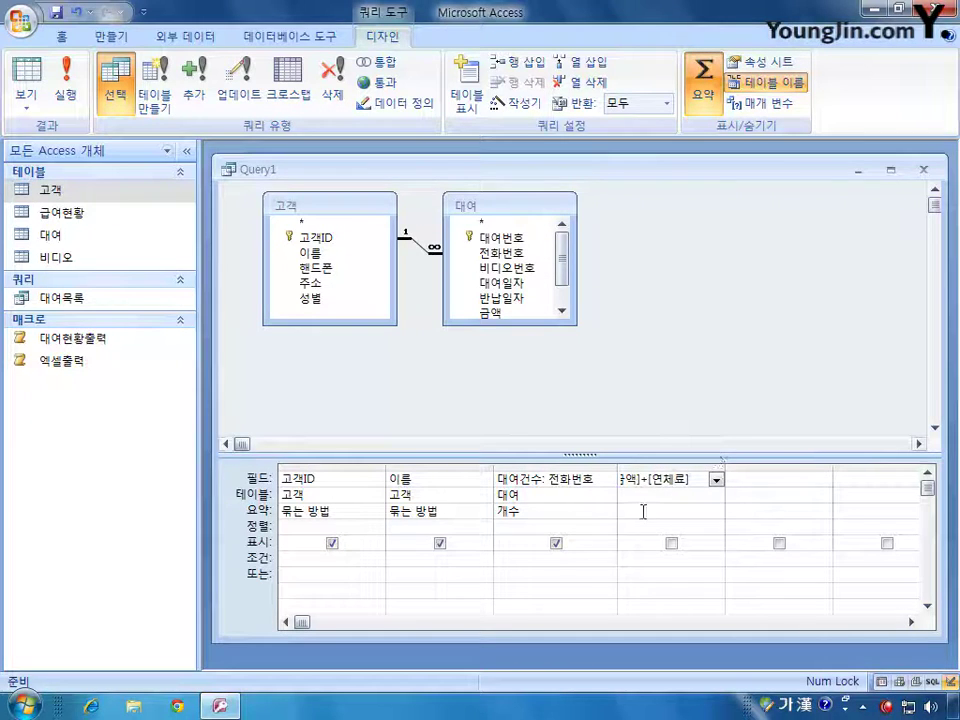
left_click(643, 511)
double_click(724, 467)
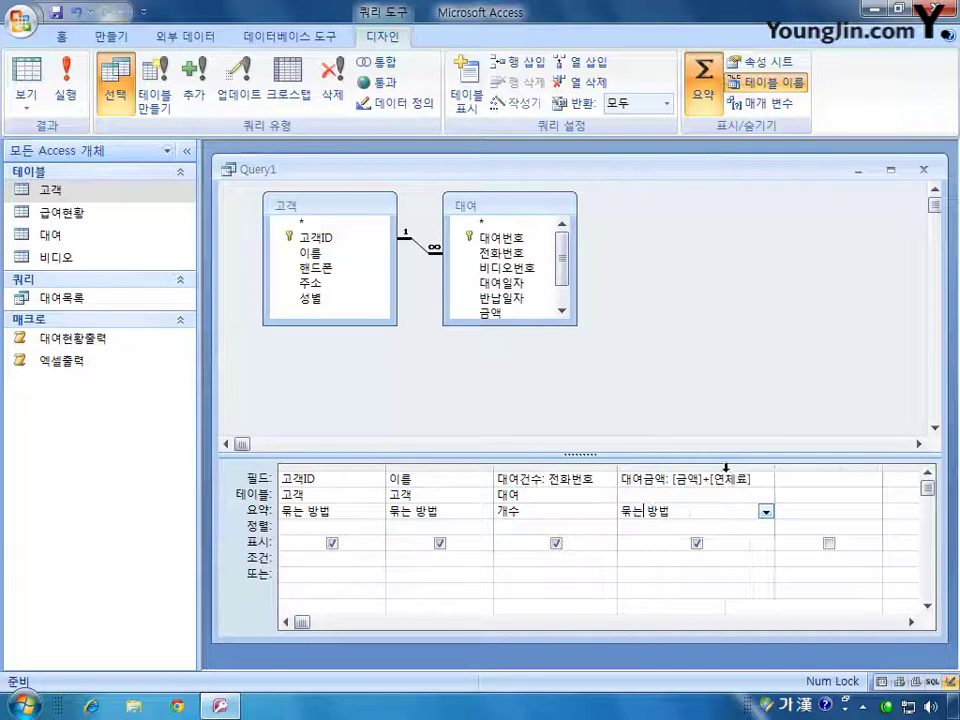
Step: Inspect the 대여금액 expression in the grid and its SELECT and GROUP BY entries in the SQL view
left_click(707, 495)
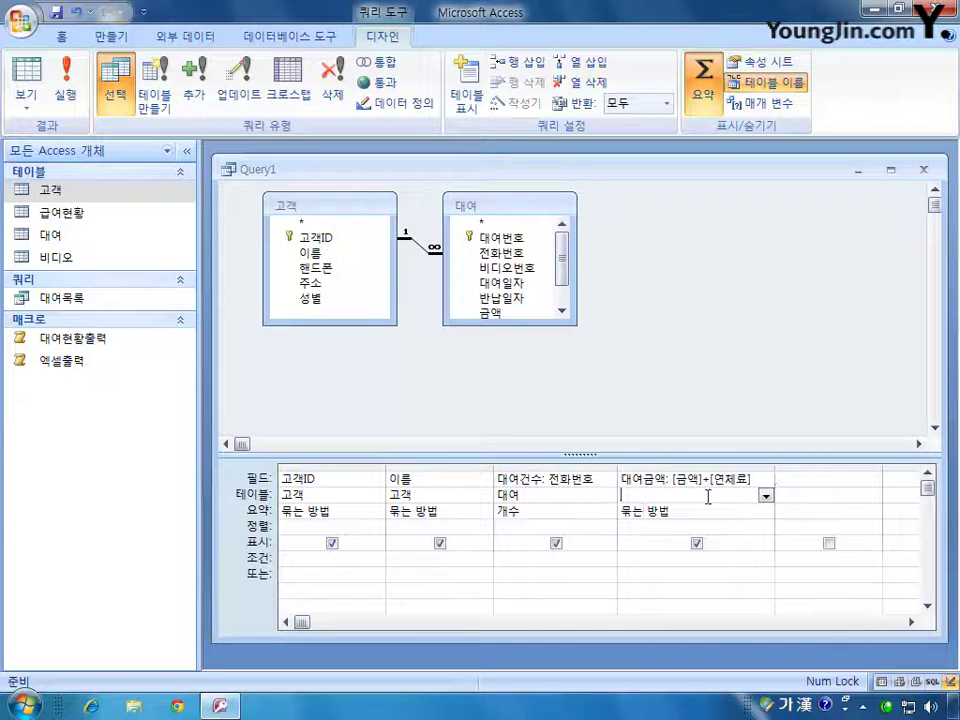
left_click(671, 479)
left_click_drag(671, 479, 754, 479)
right_click(657, 288)
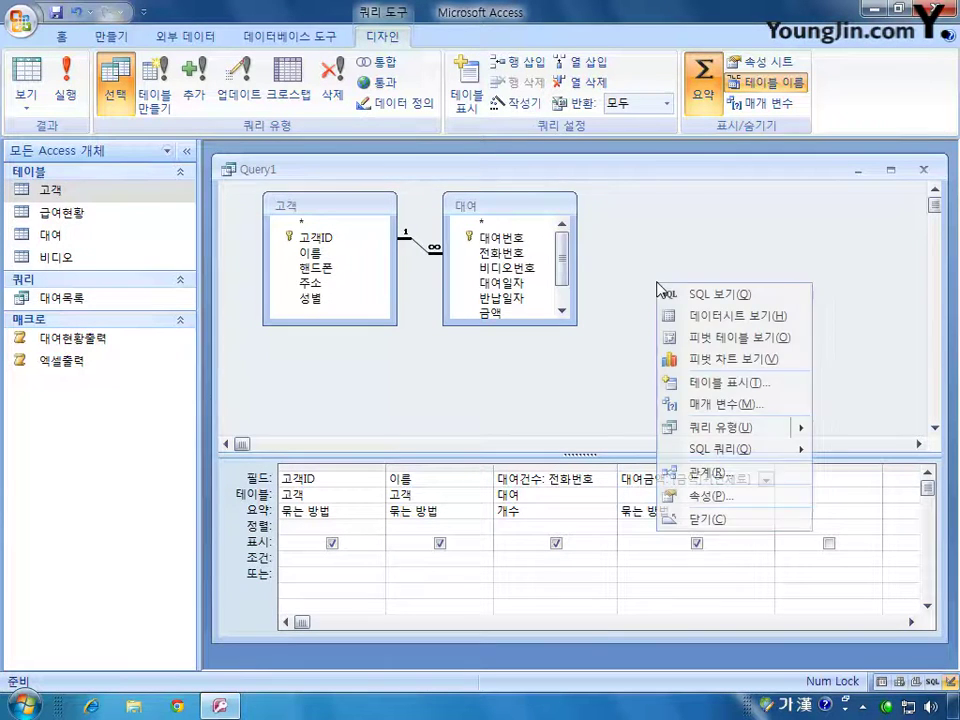
left_click(671, 292)
left_click(477, 205)
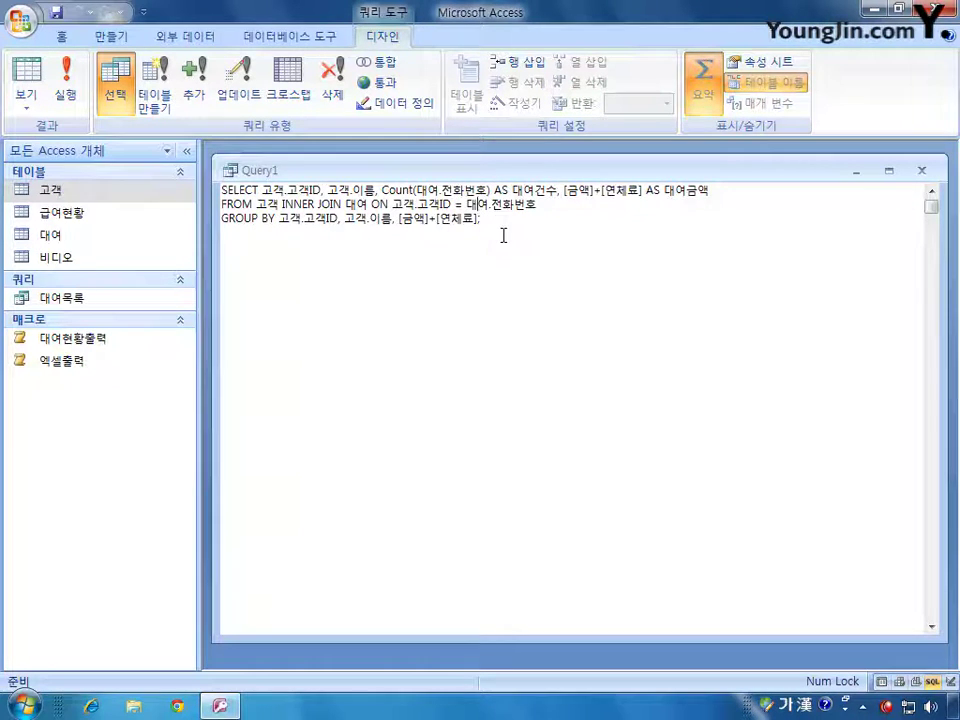
Step: Return to Design view and run the query to view 대여금액 as a grouped field, ending back in the design
left_click(30, 107)
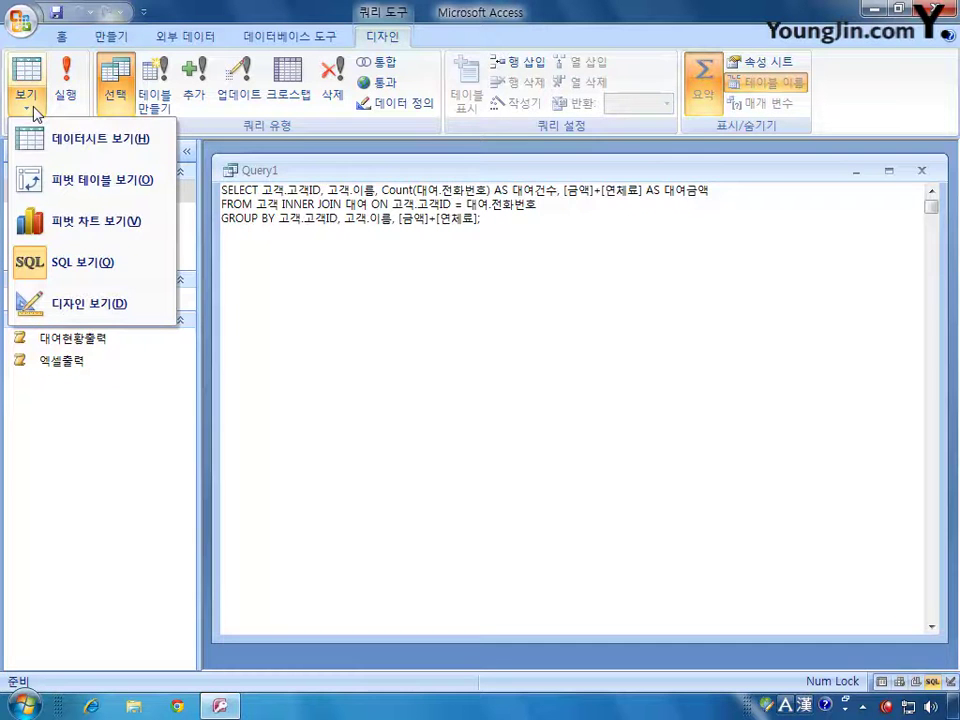
left_click(89, 303)
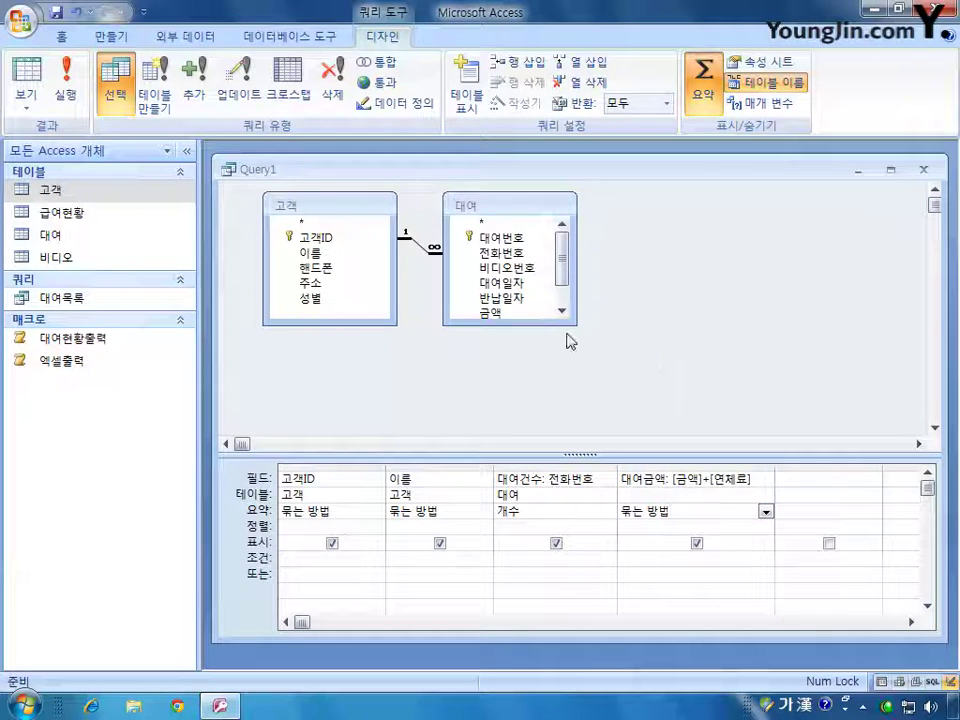
left_click(65, 80)
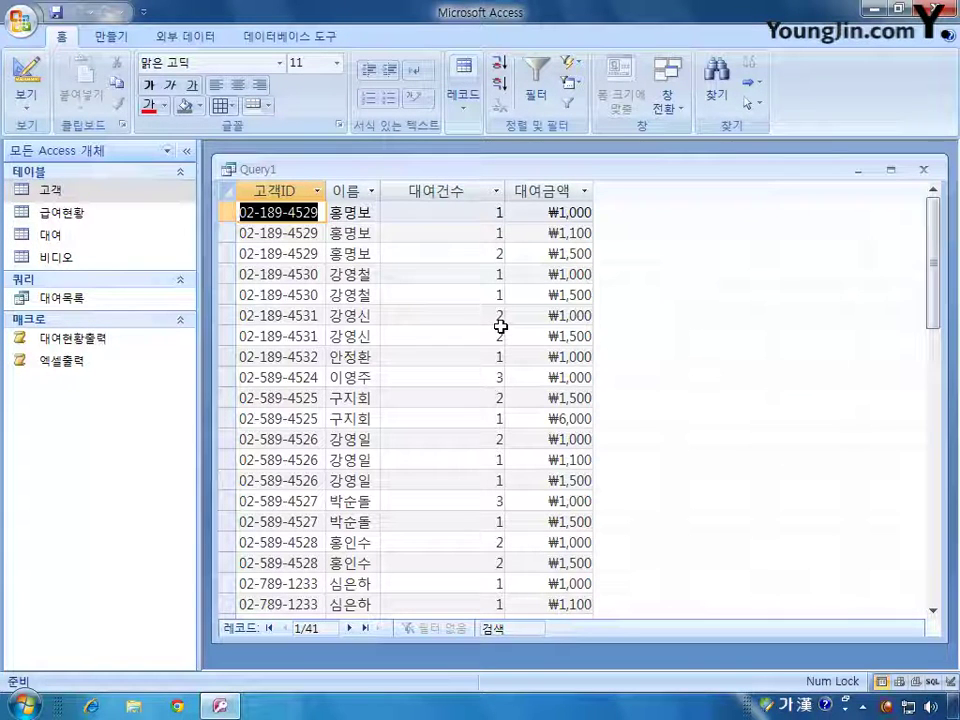
left_click(24, 72)
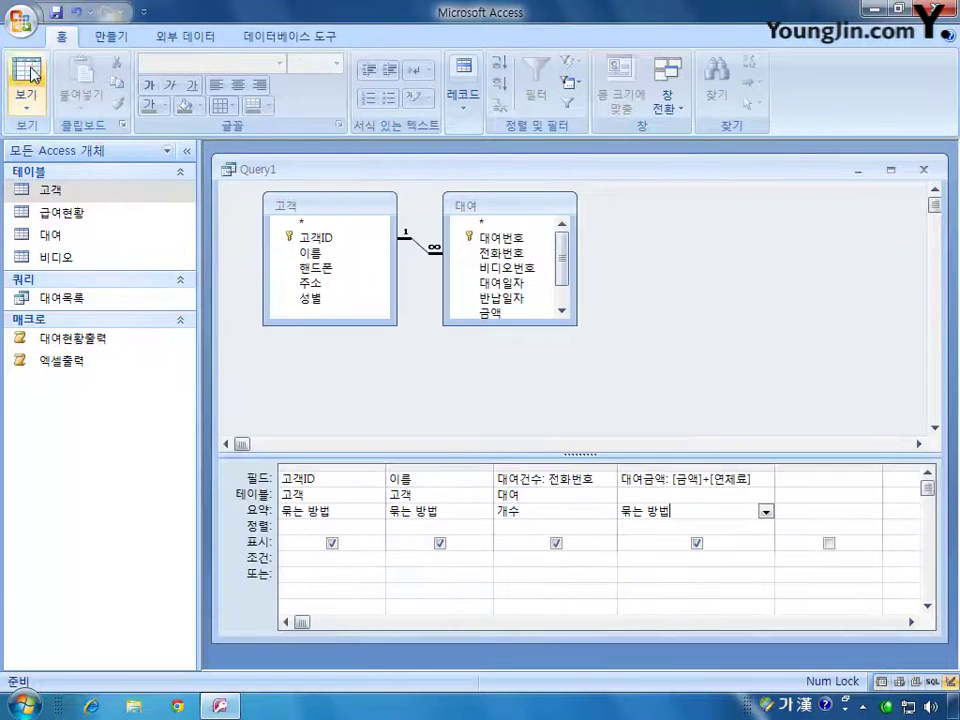
Step: Set the summary function of the 대여금액 column to 합계 and run the query
left_click(765, 512)
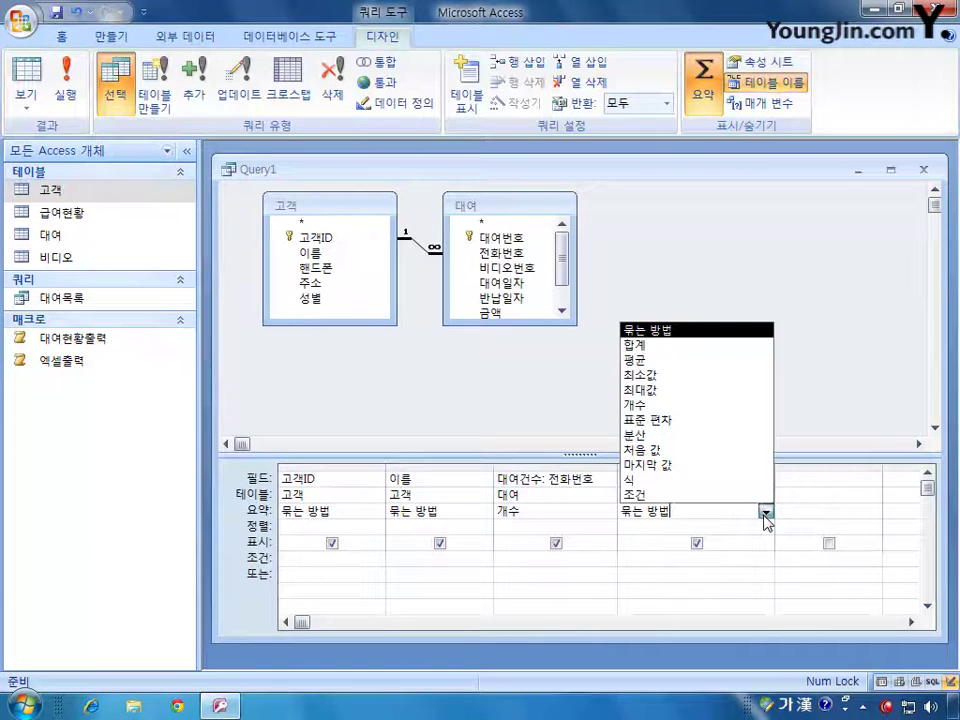
left_click(711, 345)
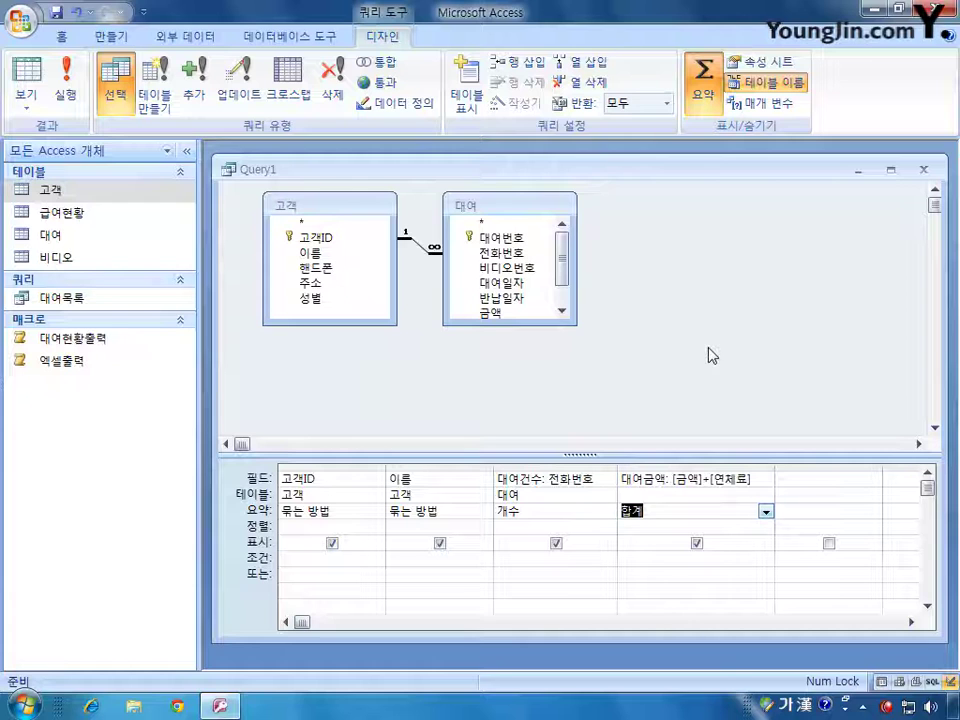
left_click(66, 82)
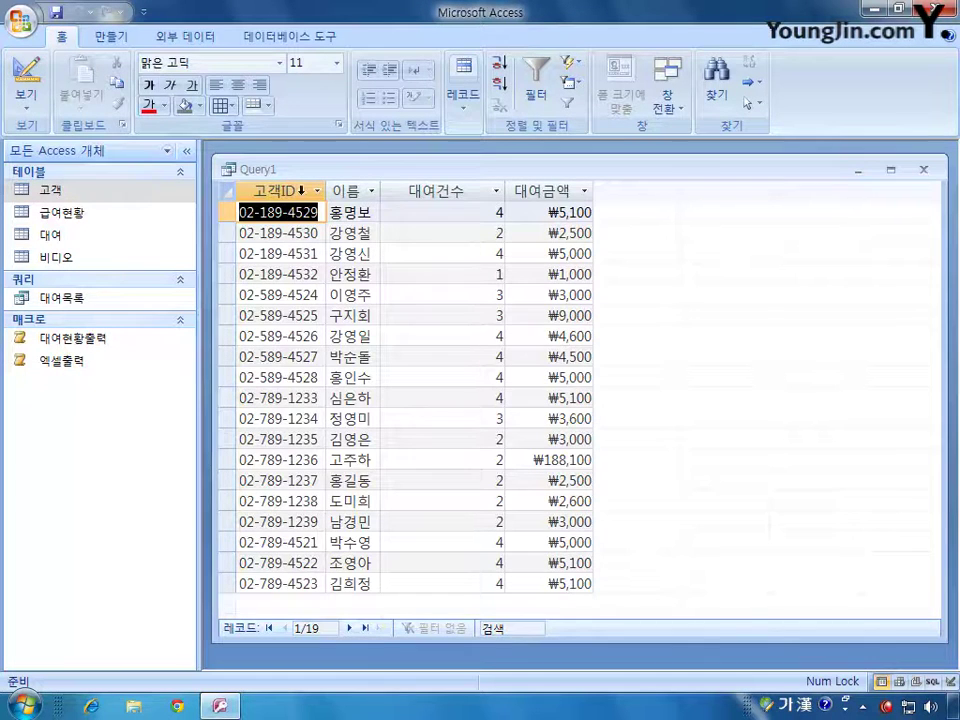
Step: Return to the design, close the query saving it as 고객별대여내역, and open the saved query to check its results
left_click(24, 80)
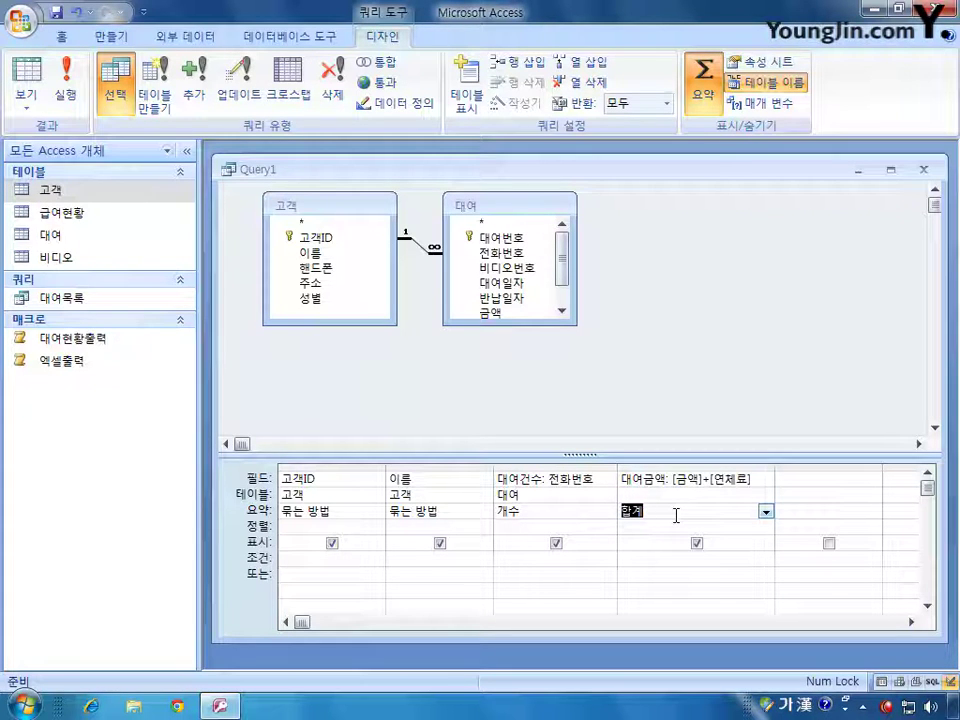
left_click(924, 177)
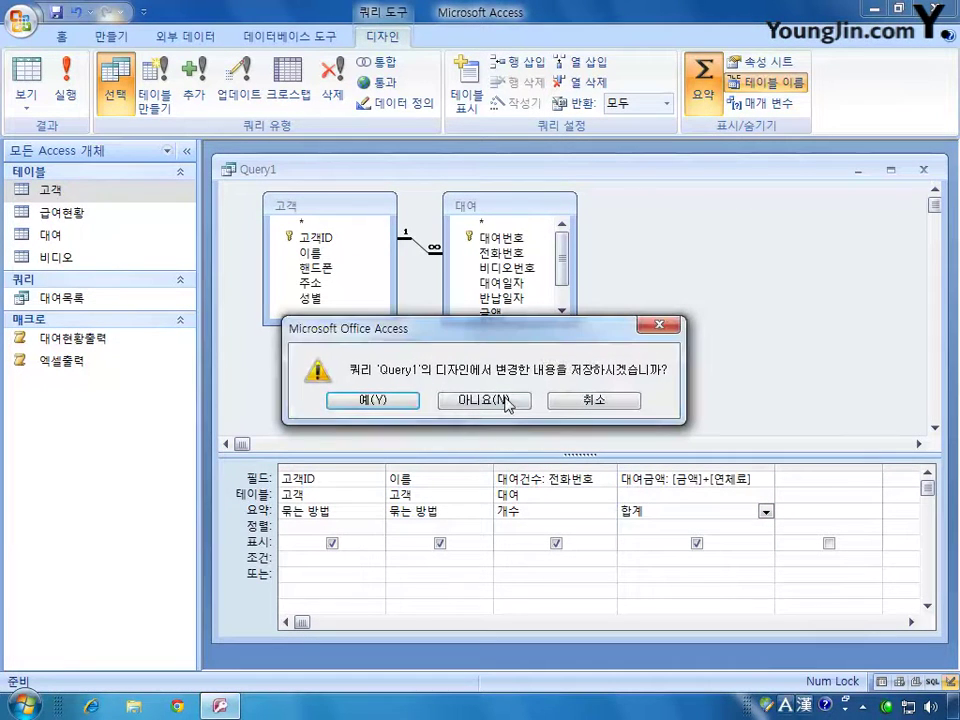
left_click(384, 400)
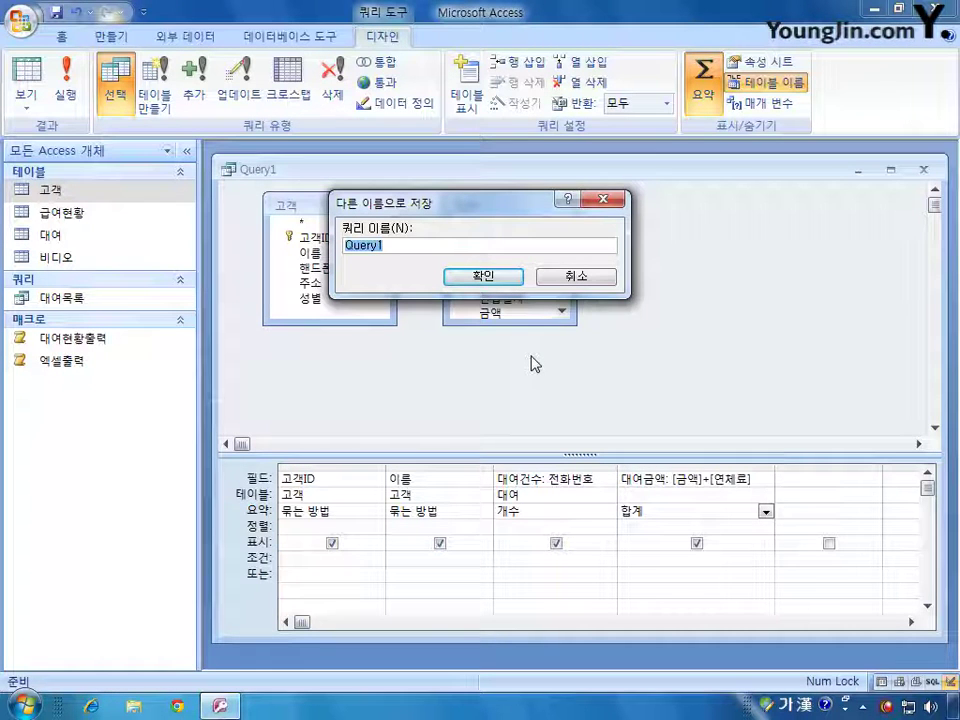
type("고객별대여내역")
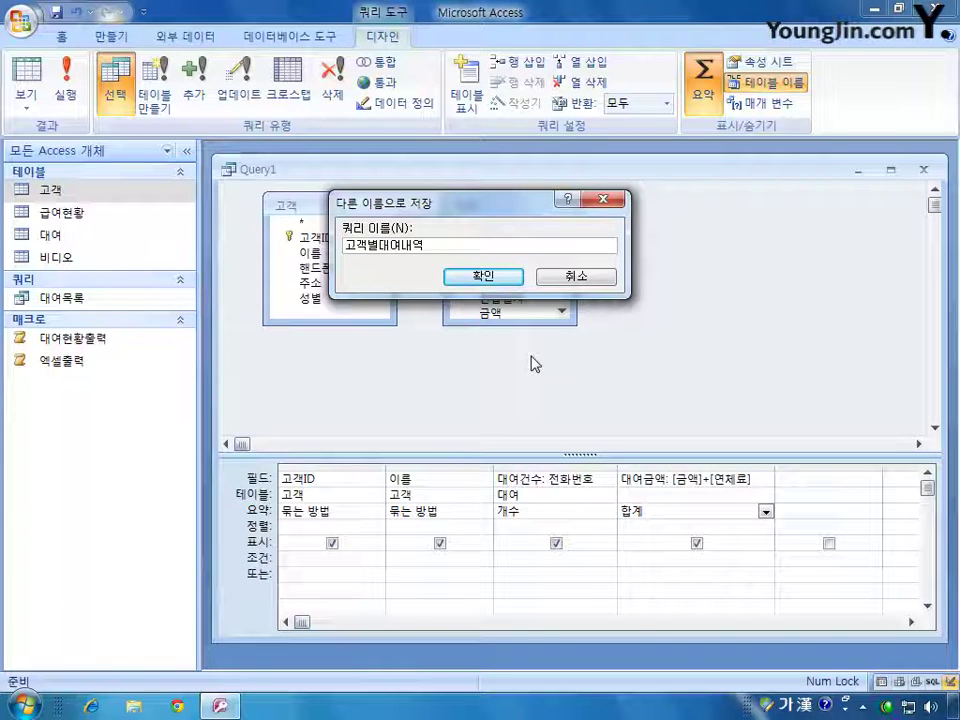
left_click(483, 276)
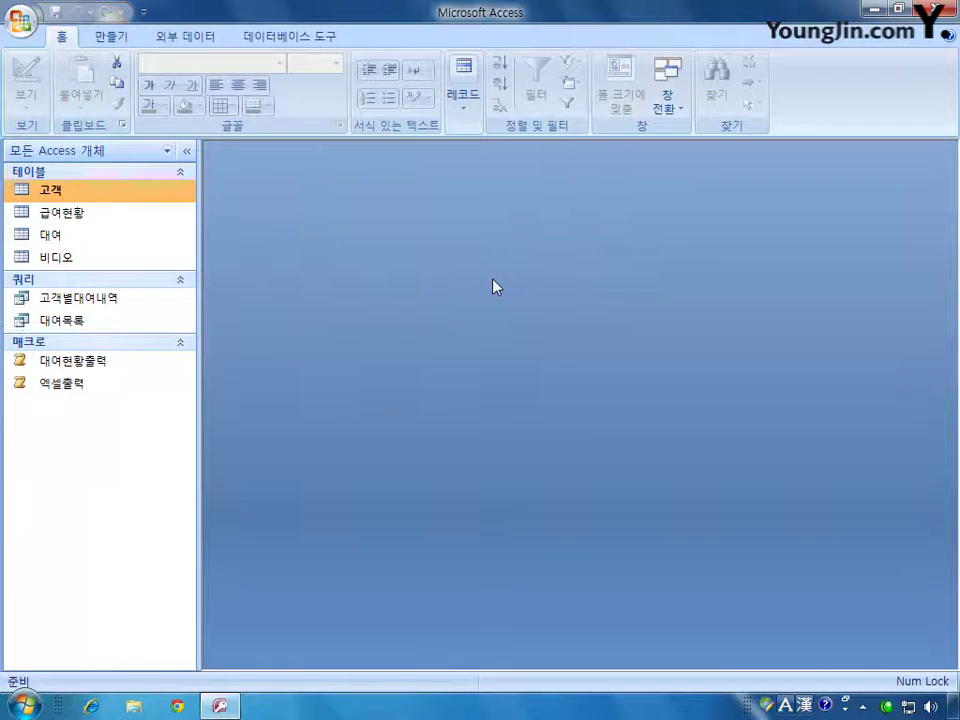
double_click(120, 298)
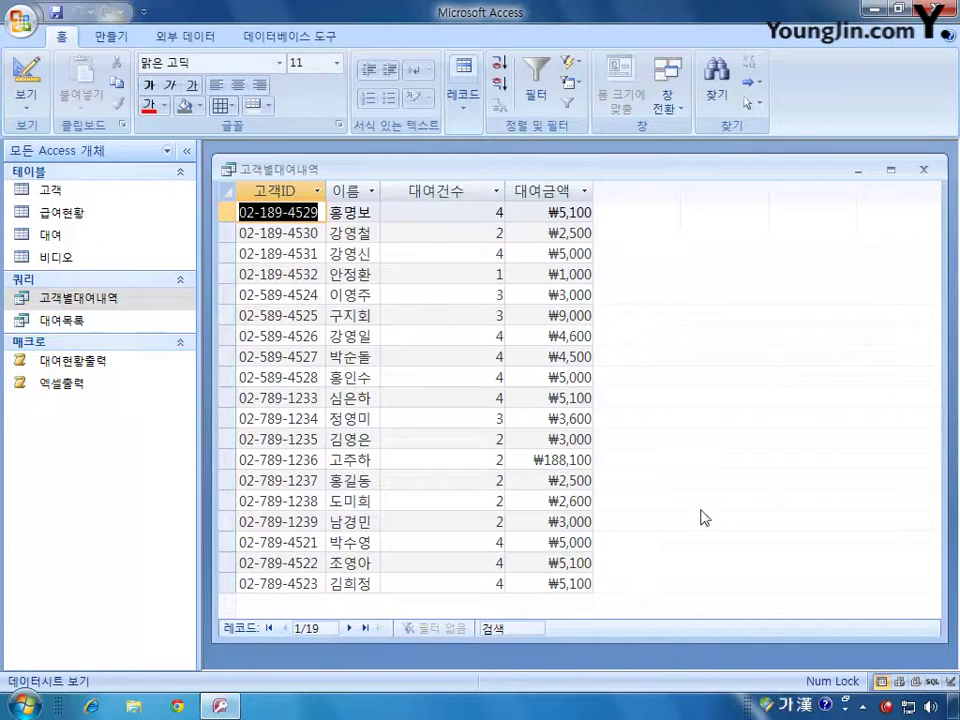
left_click(924, 169)
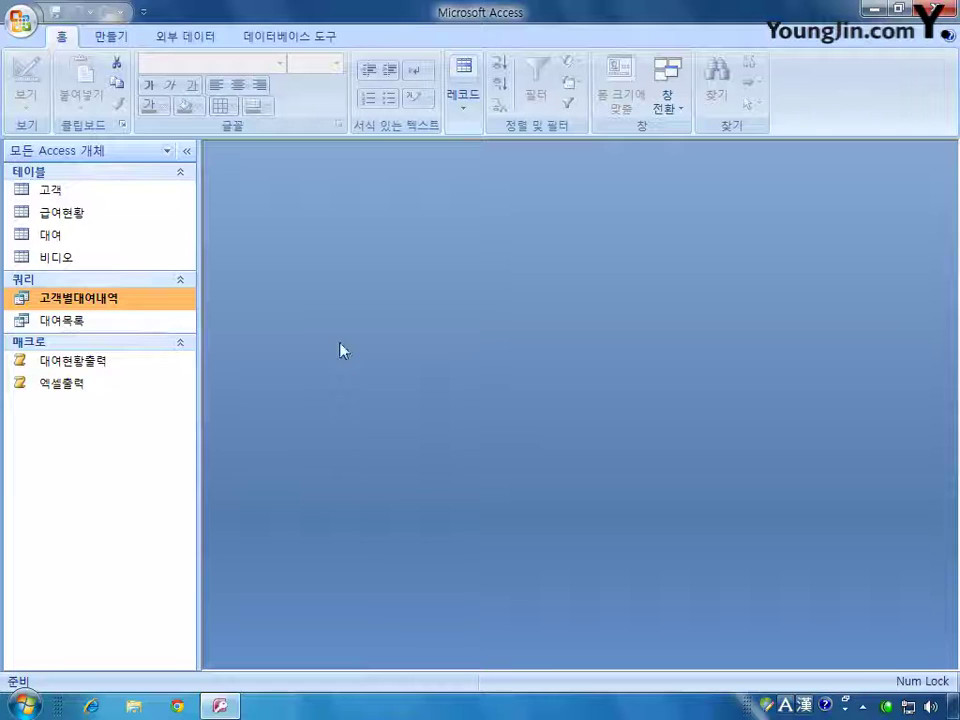
Step: Create a new query in Design view based on the 비디오 table and reposition the query window
left_click(111, 36)
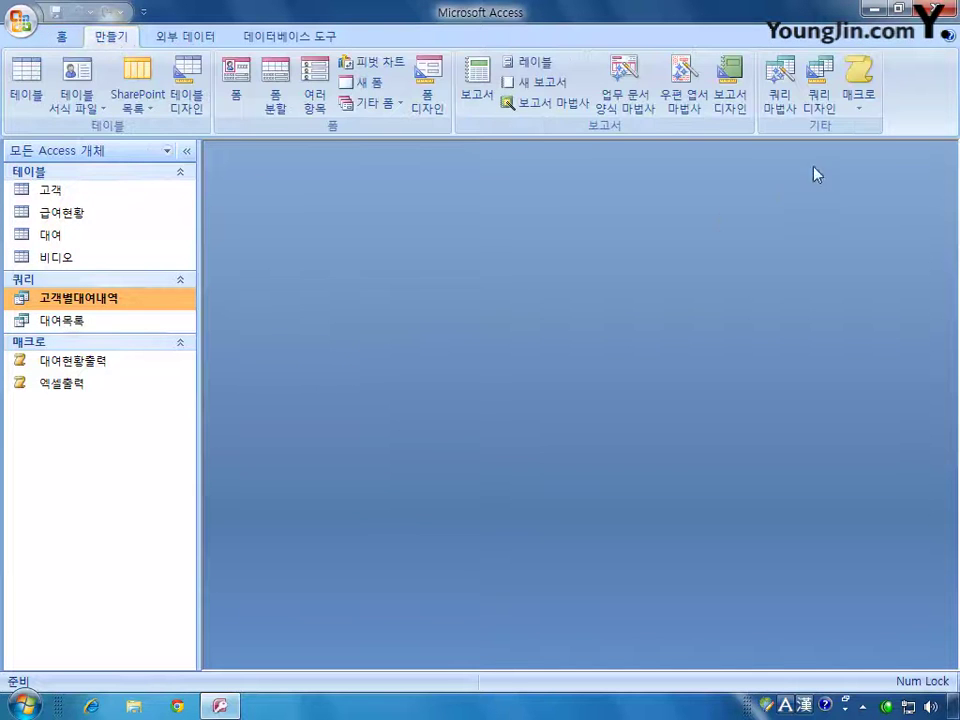
left_click(822, 92)
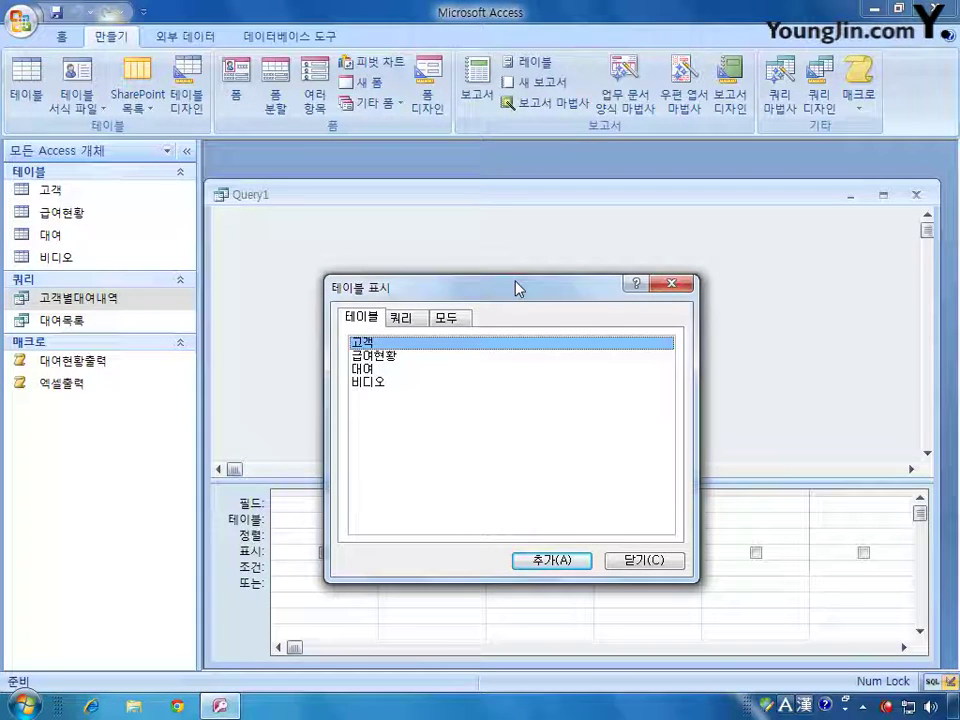
double_click(403, 386)
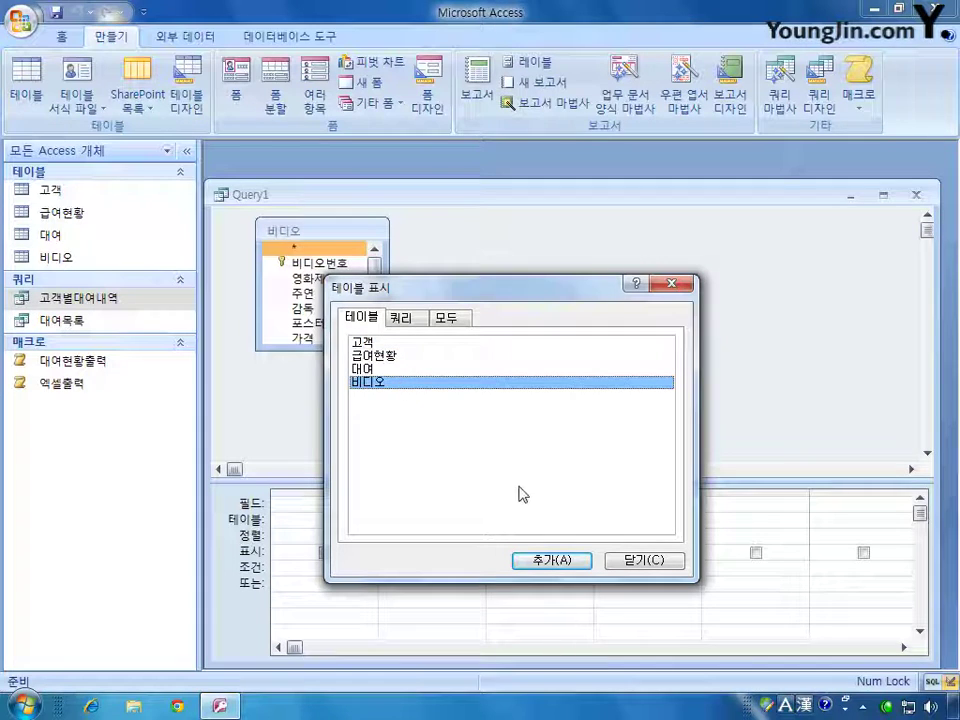
left_click(622, 561)
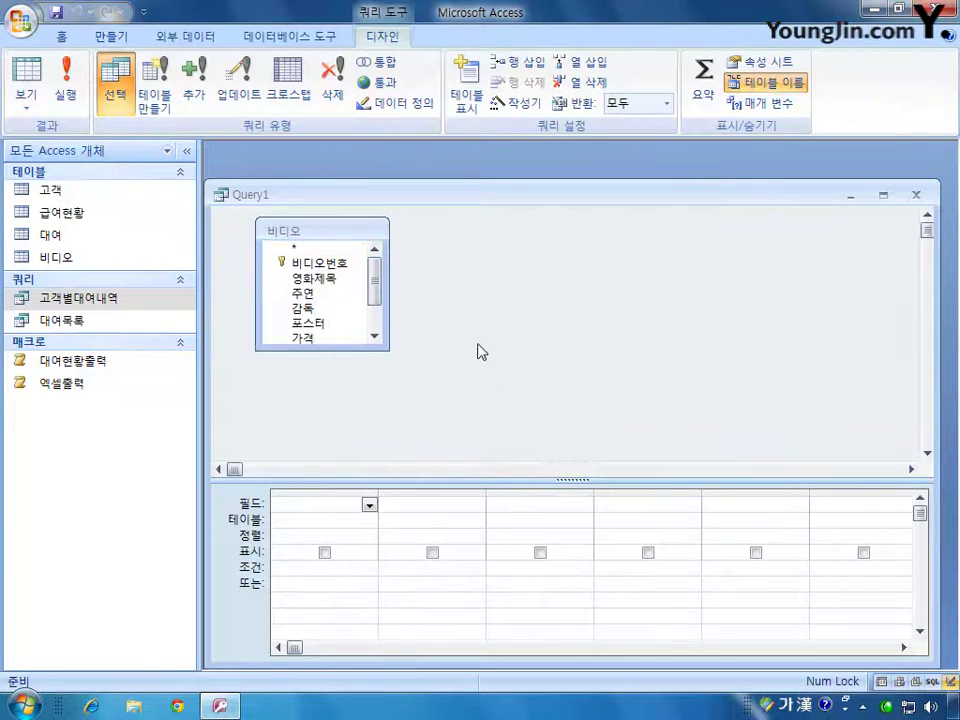
left_click_drag(502, 203, 511, 172)
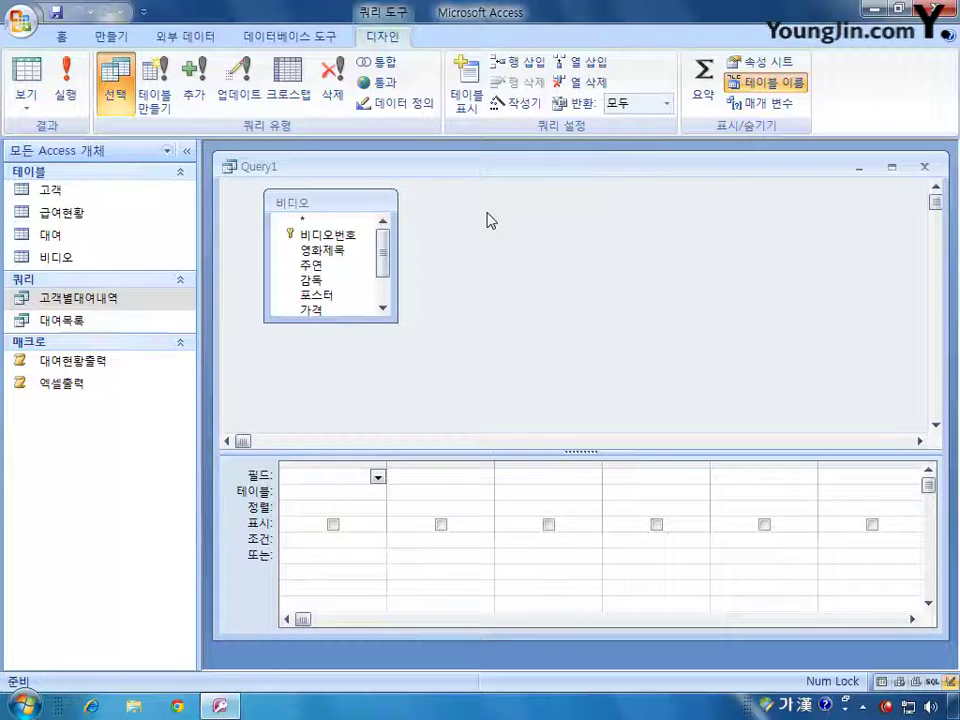
Step: Add the 영화제목, 주연, 감독, 공급처 and 날짜 fields of the 비디오 table to the query grid
left_click(340, 253)
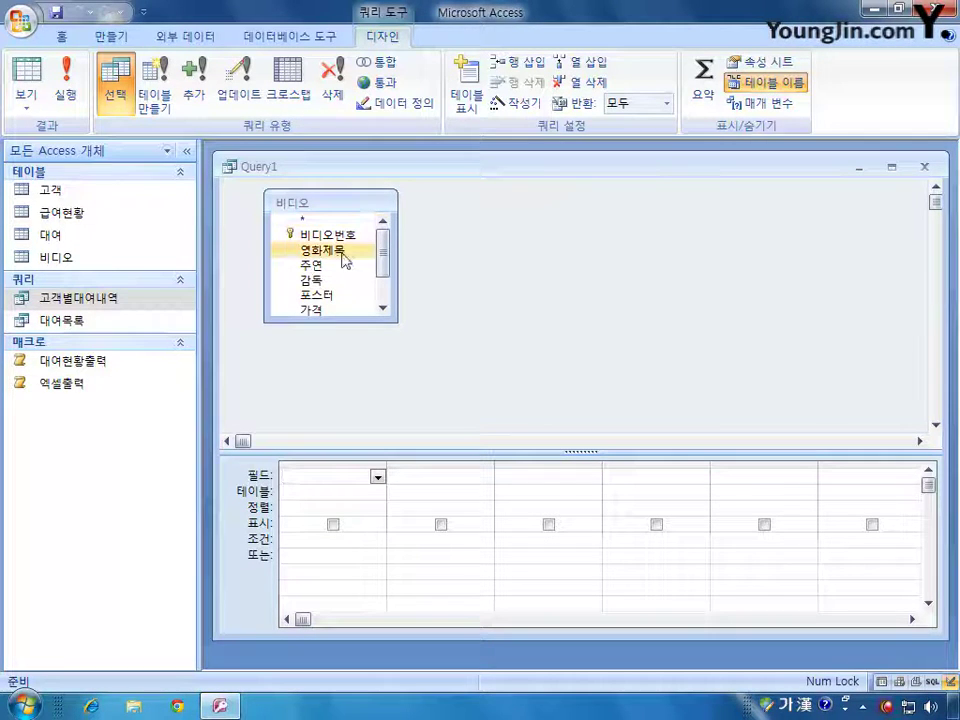
double_click(335, 251)
double_click(318, 265)
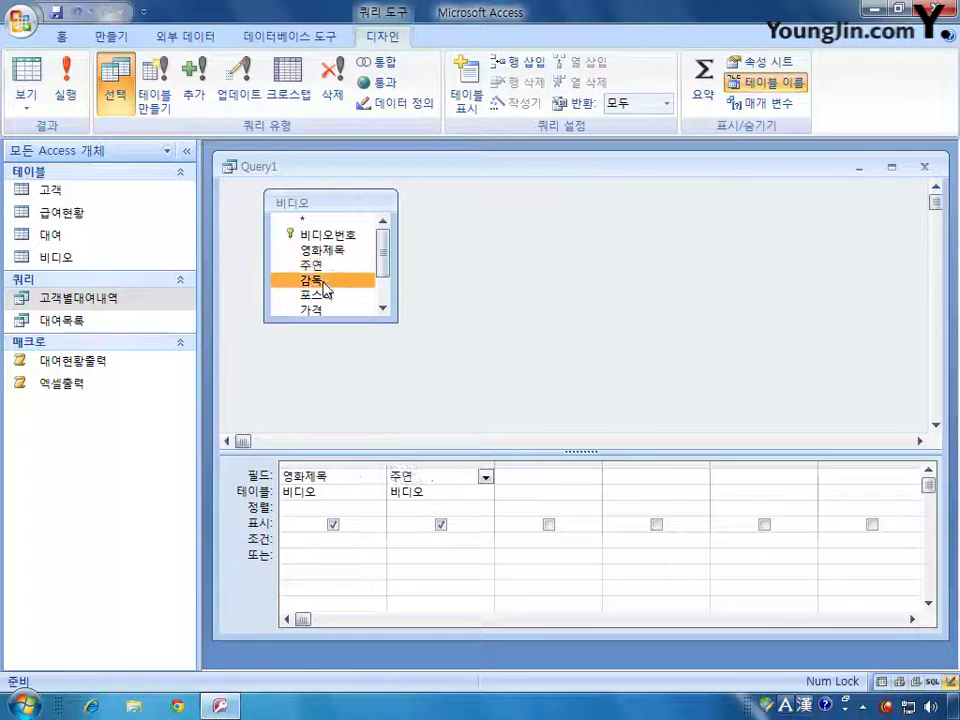
double_click(318, 281)
left_click_drag(386, 278, 388, 298)
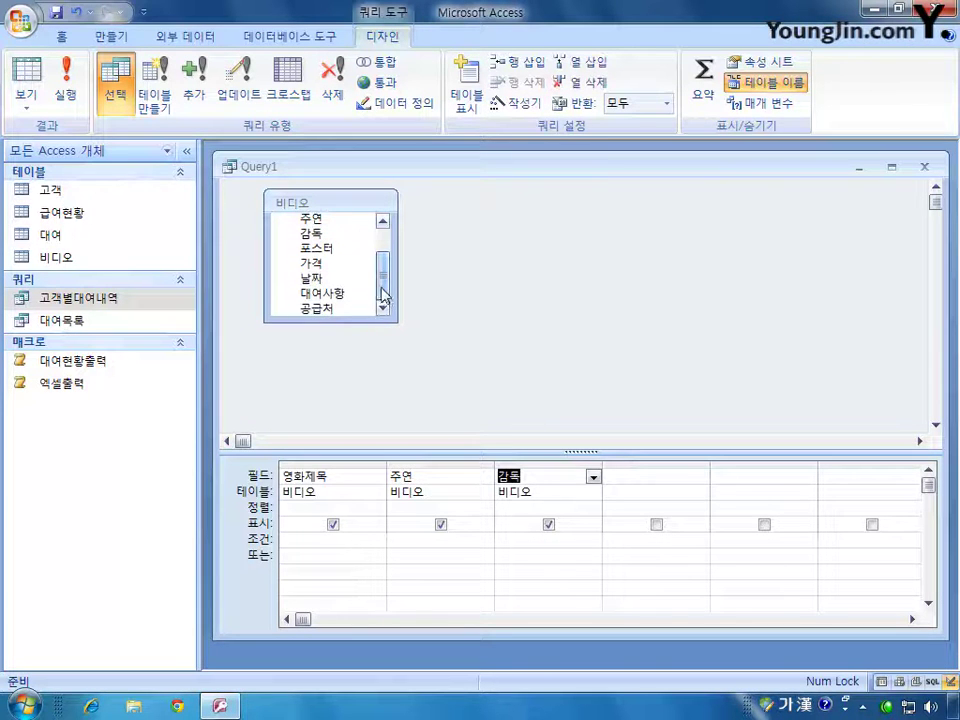
double_click(320, 309)
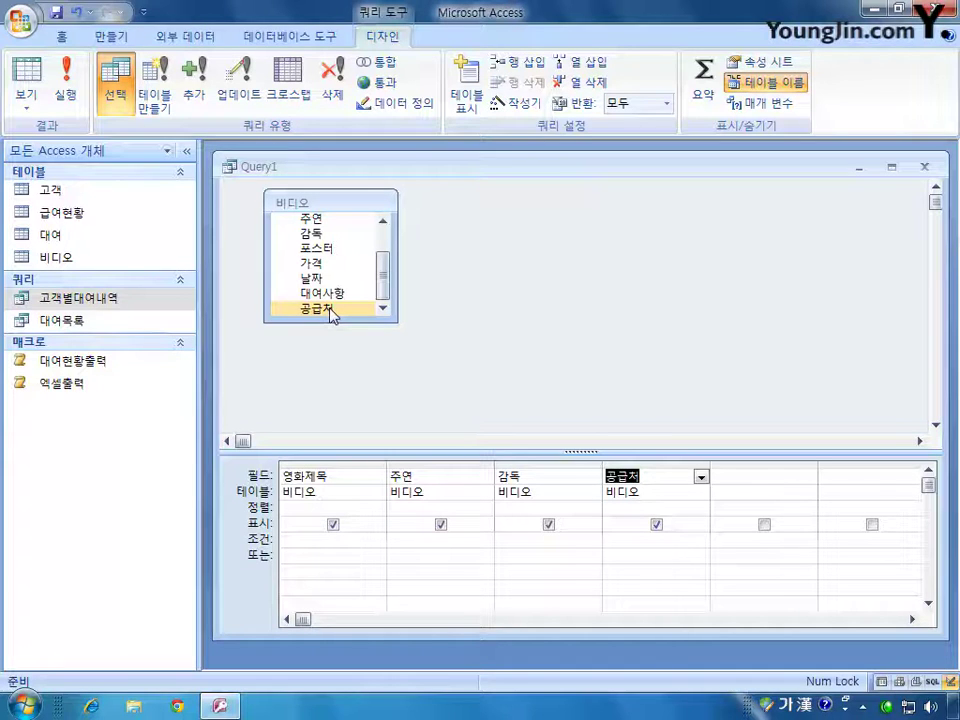
double_click(311, 278)
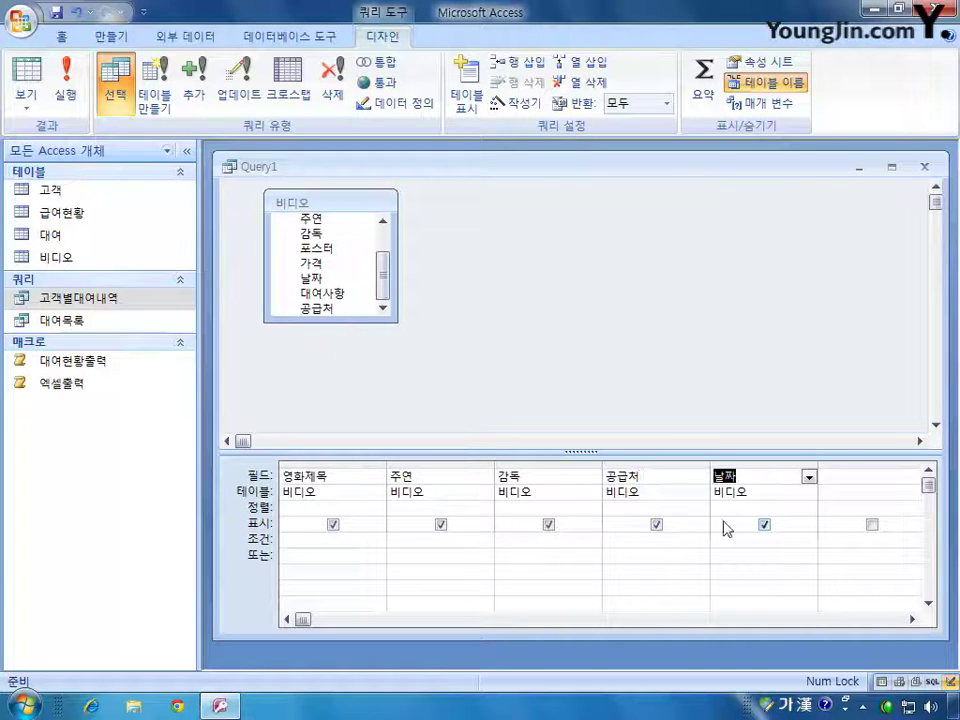
Step: Hide the 날짜 field from the results and sort both 공급처 and 날짜 in ascending order (오름차순)
left_click(764, 526)
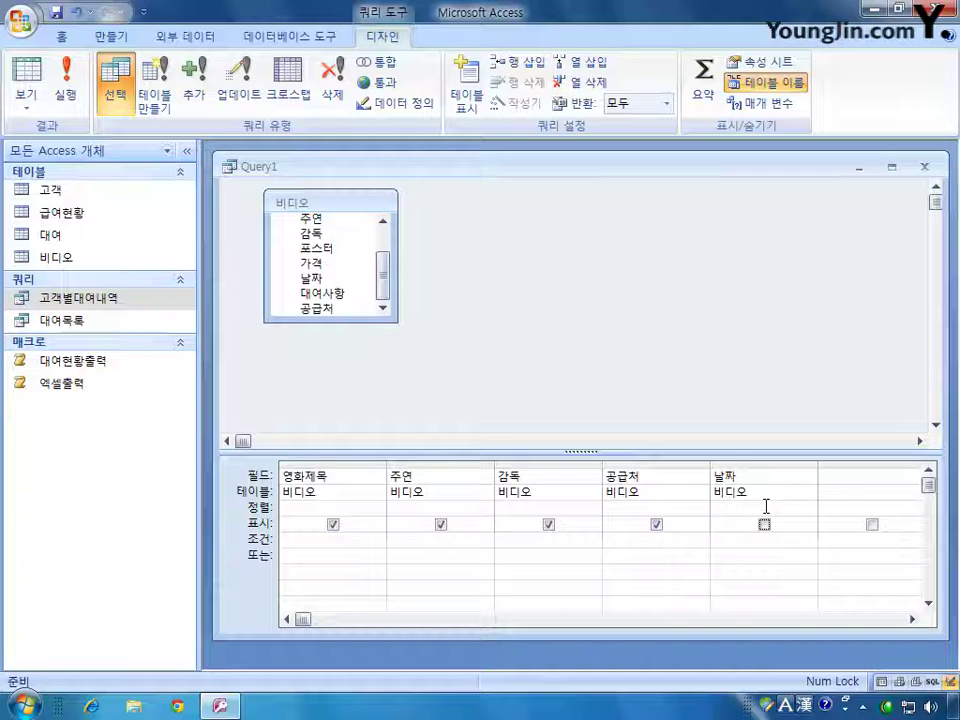
left_click(685, 508)
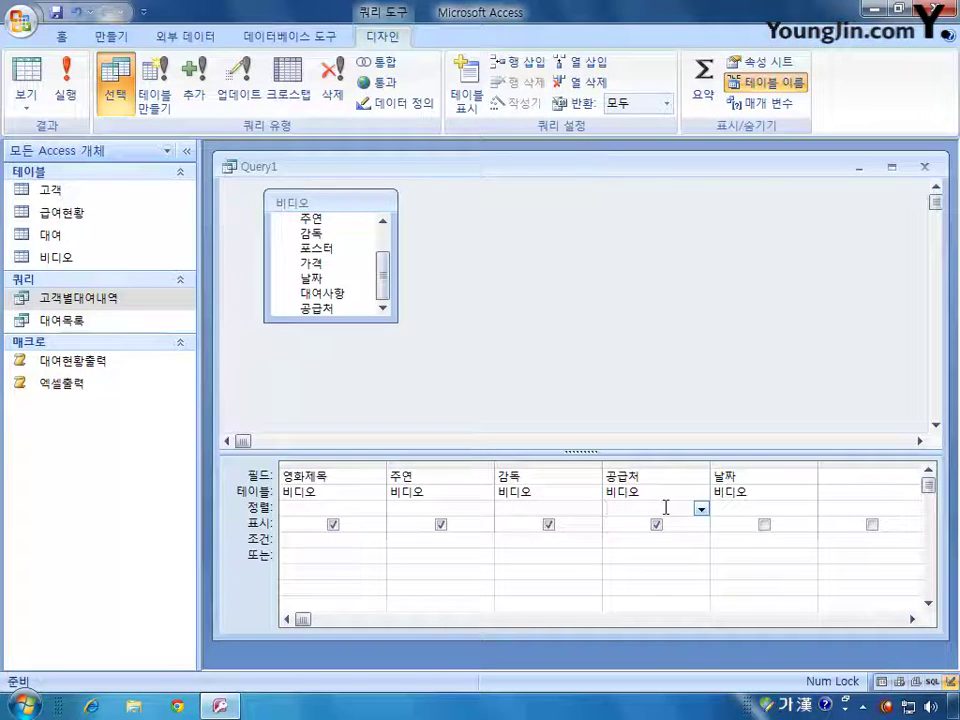
left_click(701, 508)
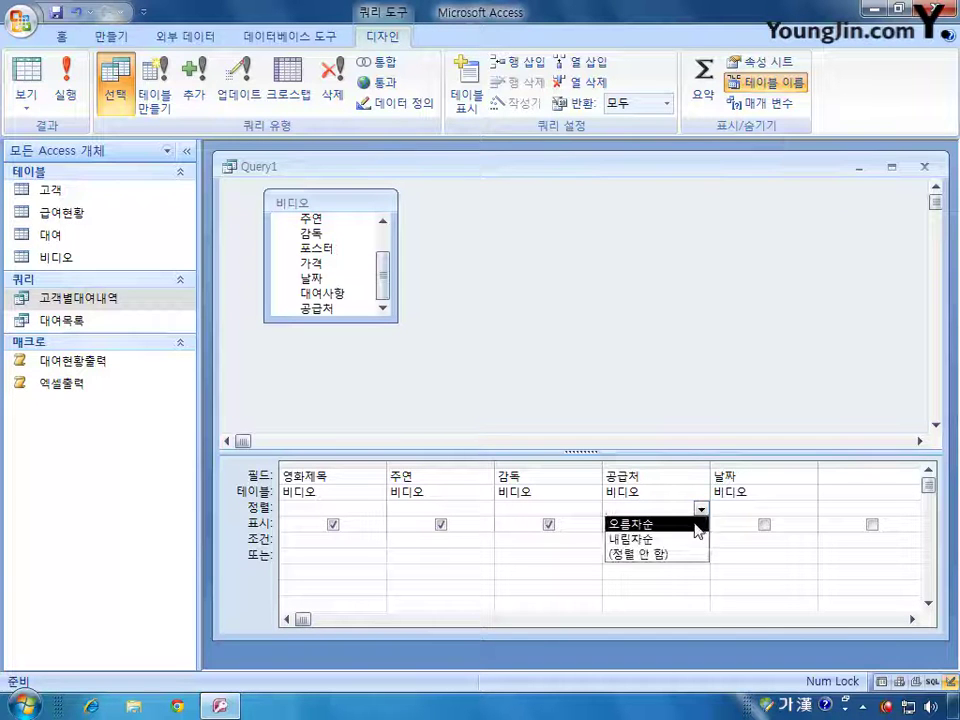
left_click(660, 521)
left_click(752, 507)
left_click(807, 509)
left_click(738, 523)
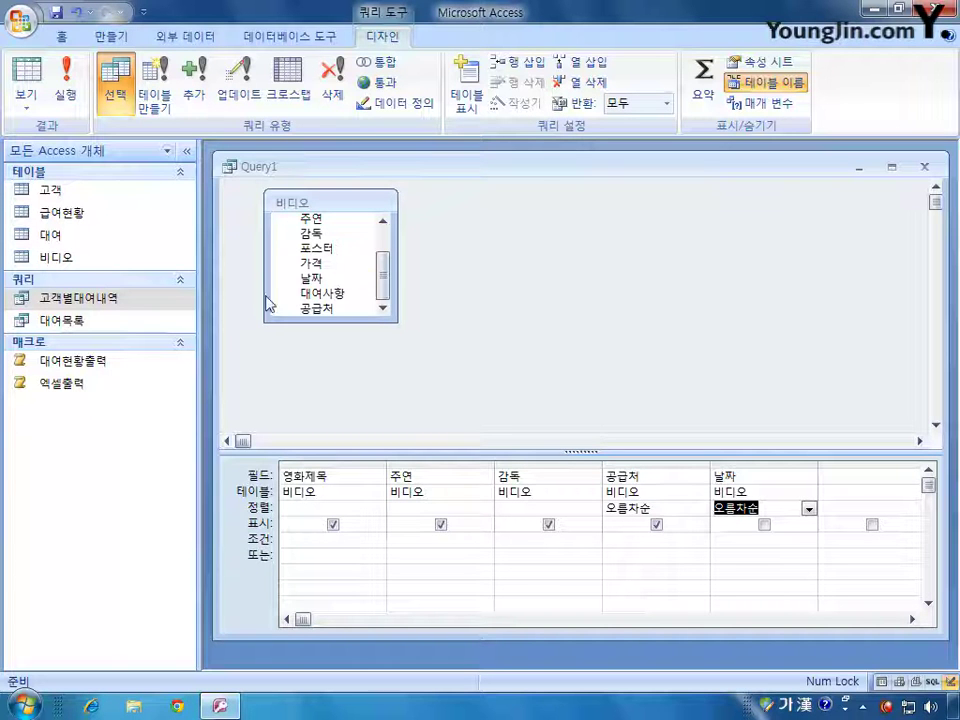
Step: Review the 주연 data in the 비디오 table and widen the 주연 column in the query grid
double_click(88, 262)
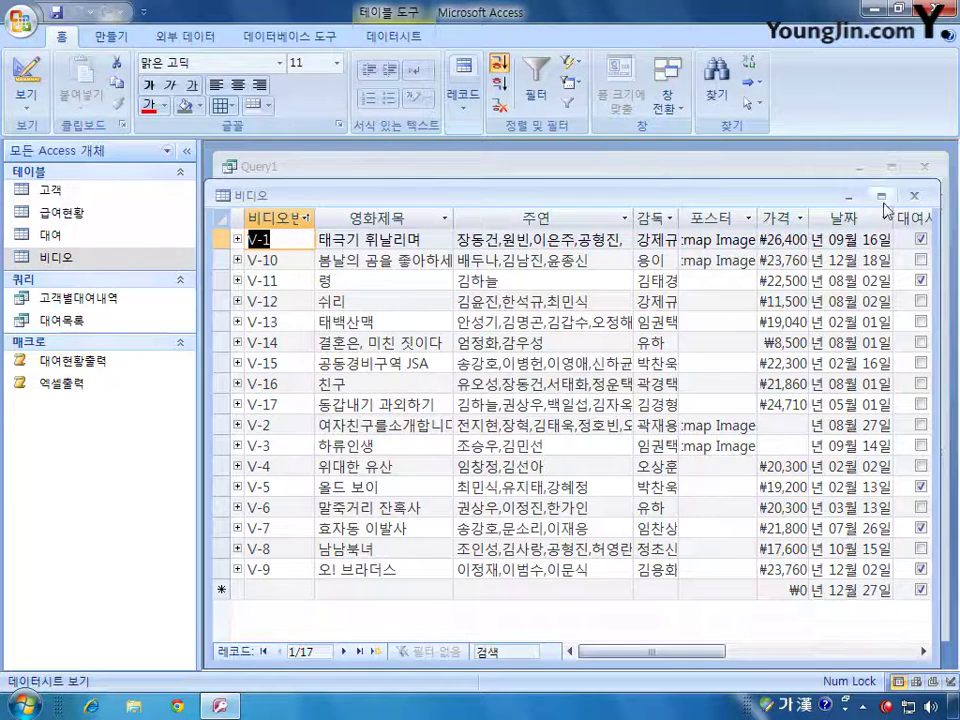
left_click(914, 198)
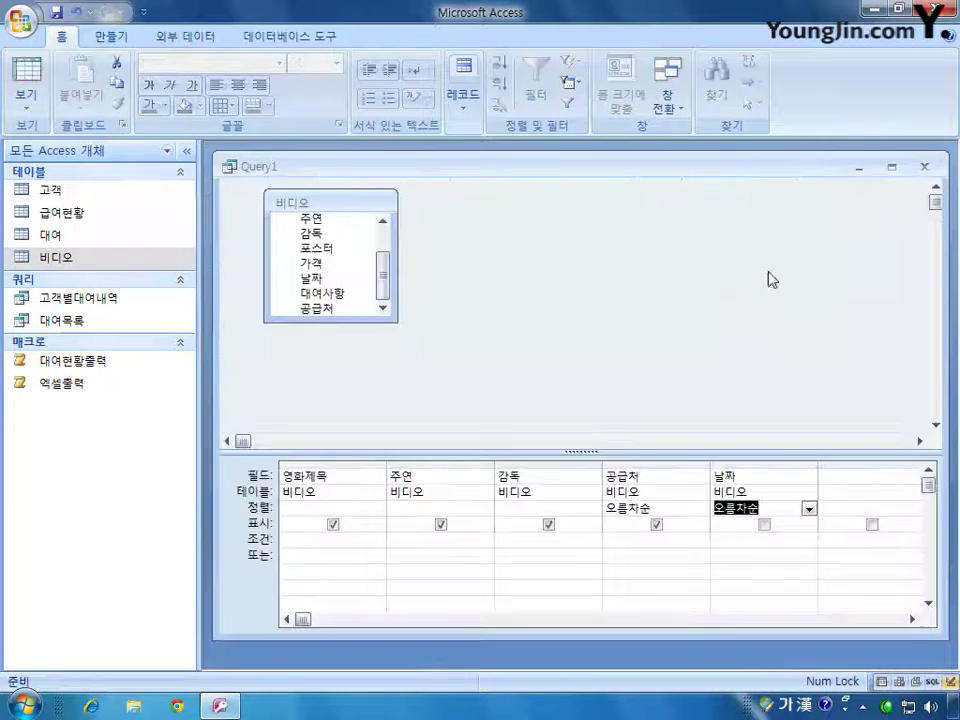
left_click(409, 540)
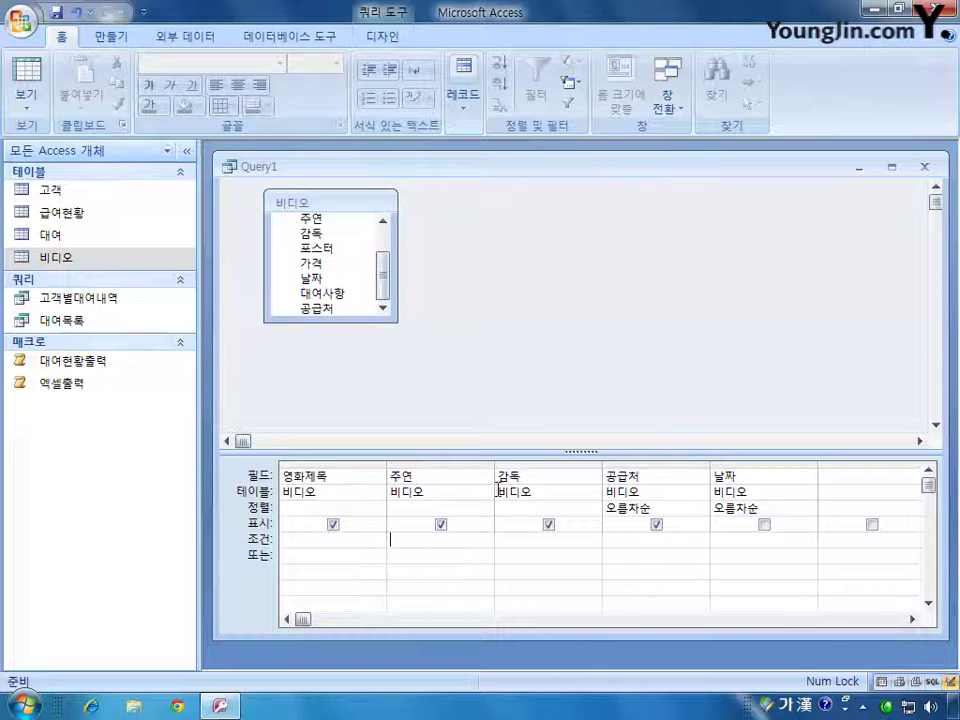
left_click_drag(495, 462, 563, 452)
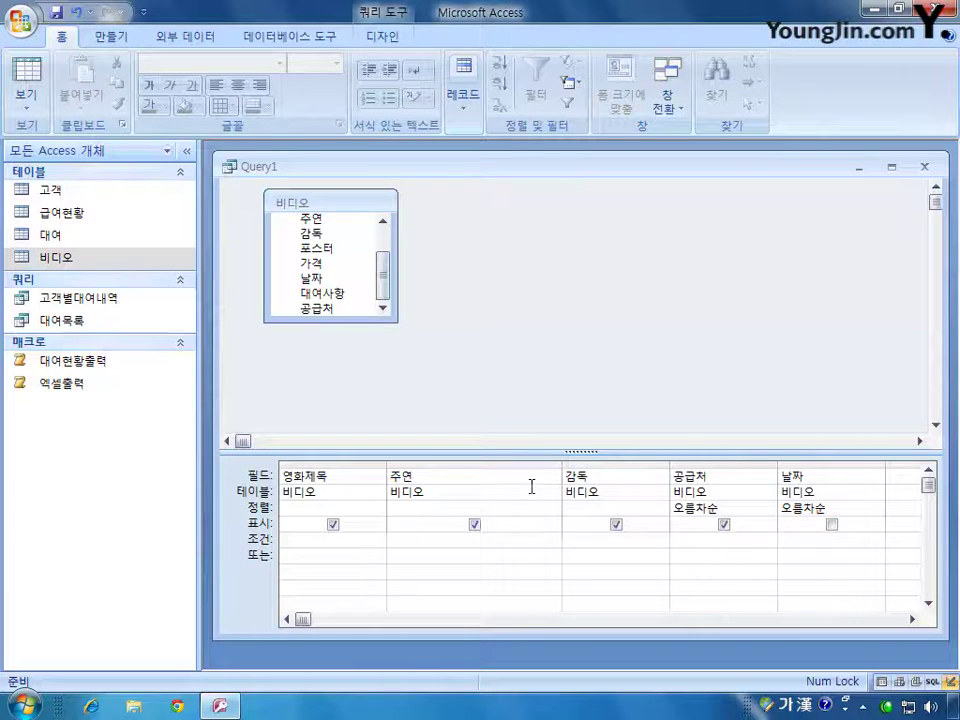
left_click(405, 539)
double_click(66, 259)
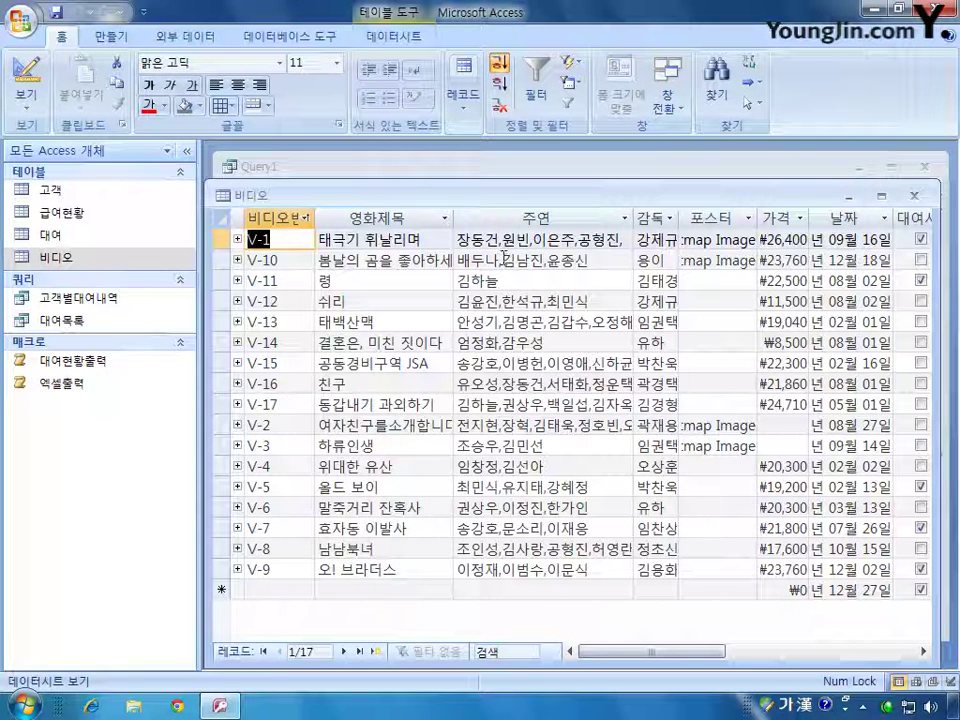
left_click(913, 195)
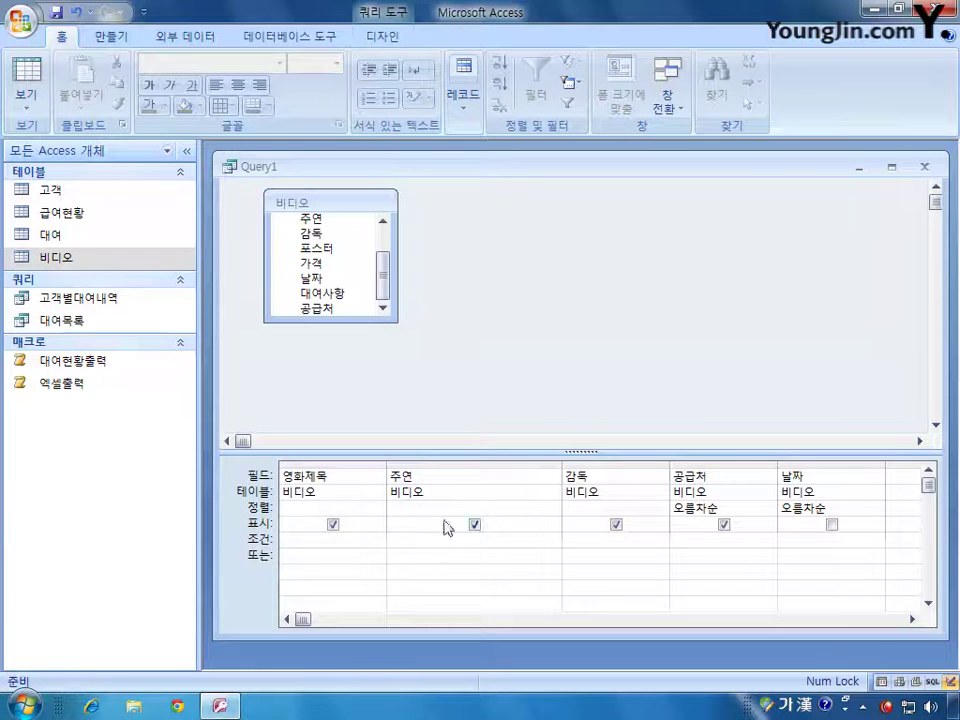
Step: Enter the parameter criterion [주연배우 이름을 입력하세요] for the 주연 field, widen its column further and select the prompt text
left_click(430, 540)
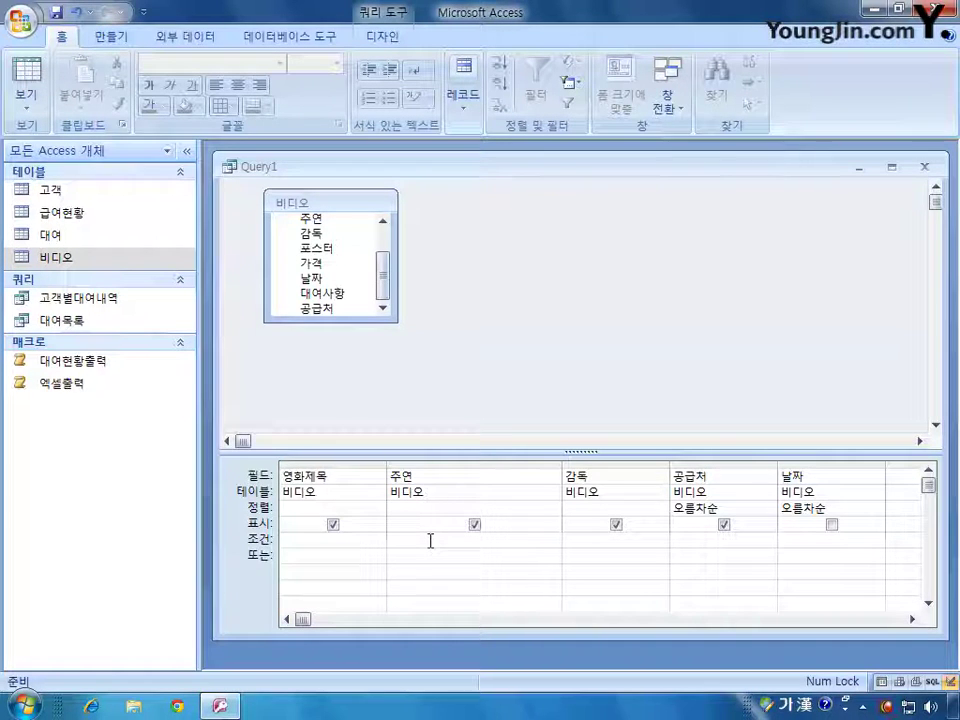
type("[")
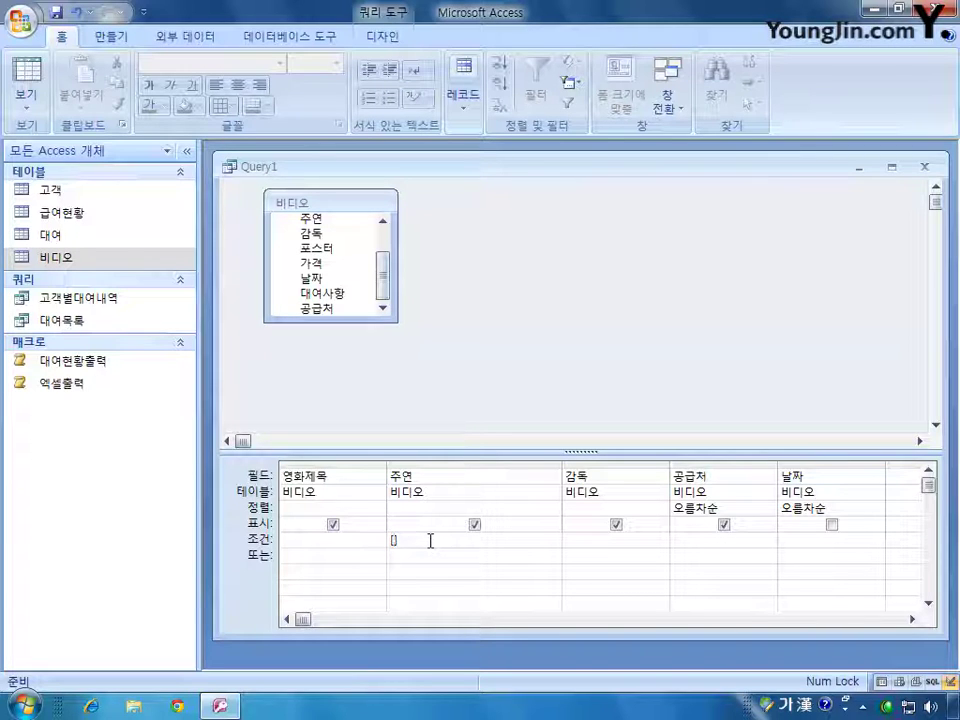
type("주연배우]")
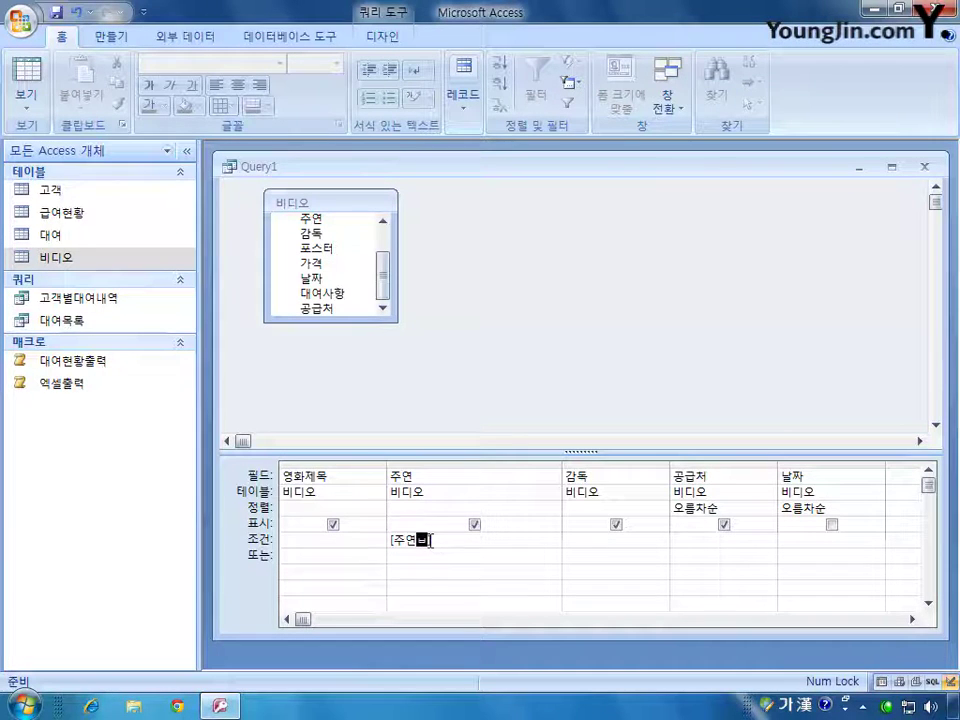
type(" 이름을 입")
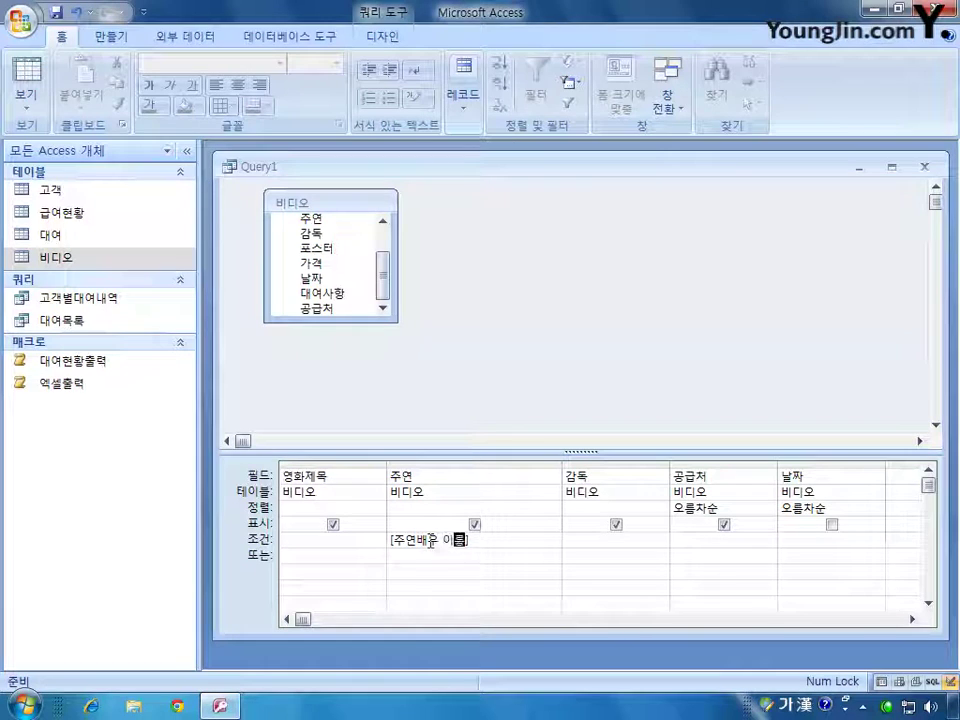
type("력하세요")
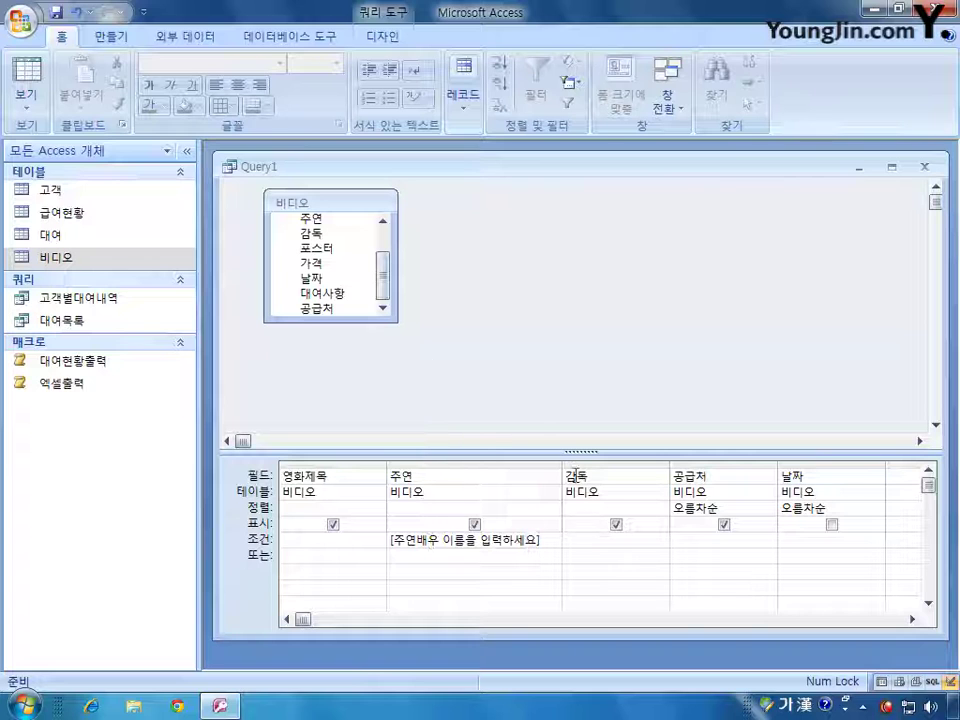
left_click_drag(563, 463, 640, 468)
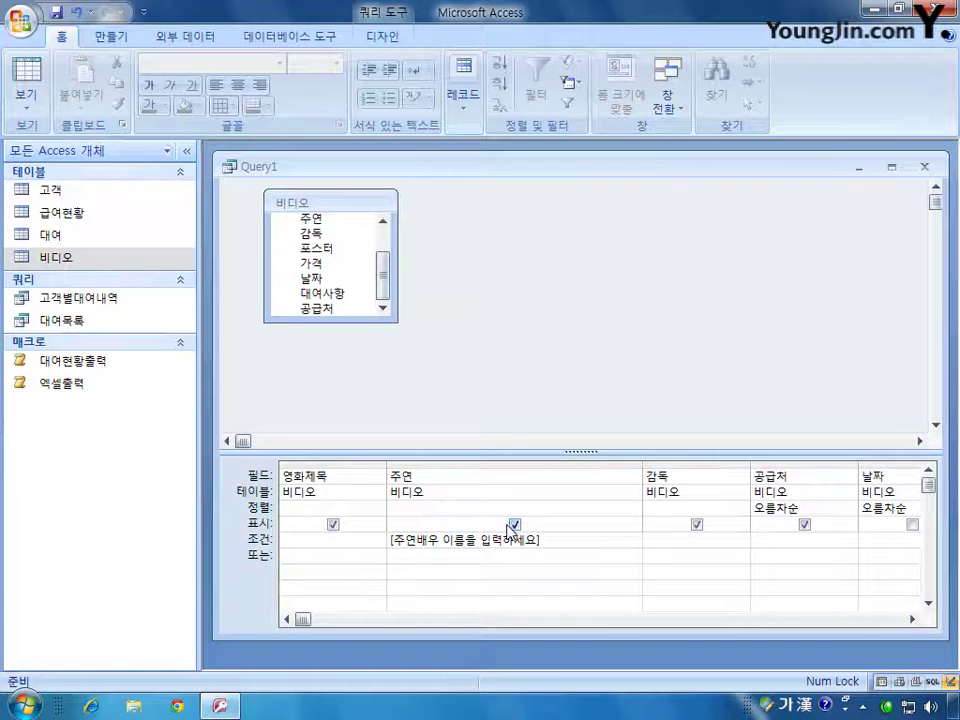
left_click(392, 540)
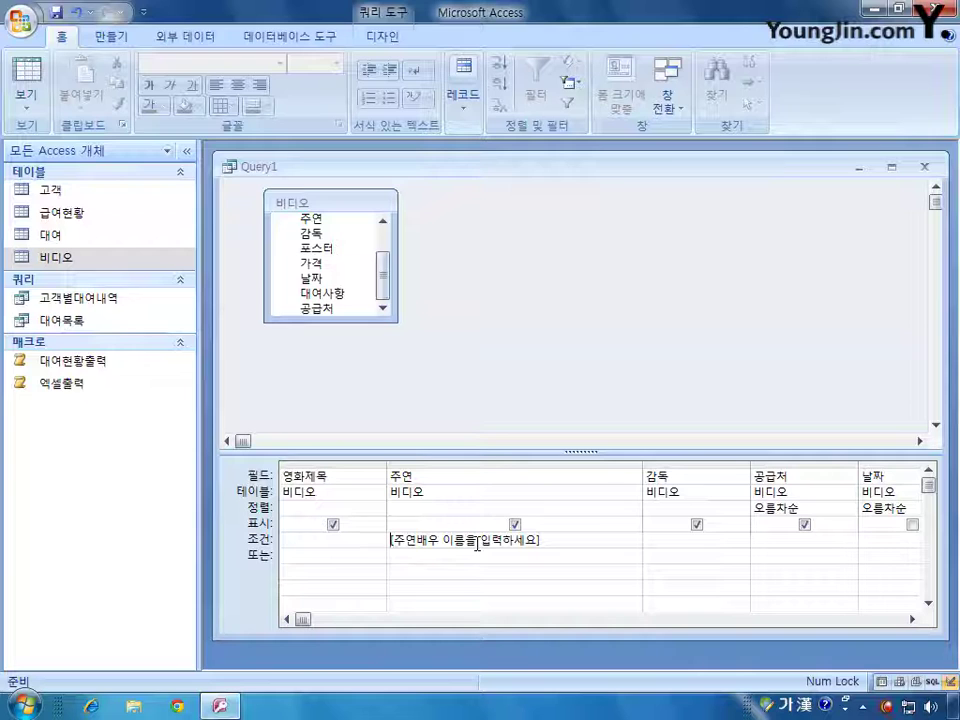
left_click_drag(391, 540, 536, 546)
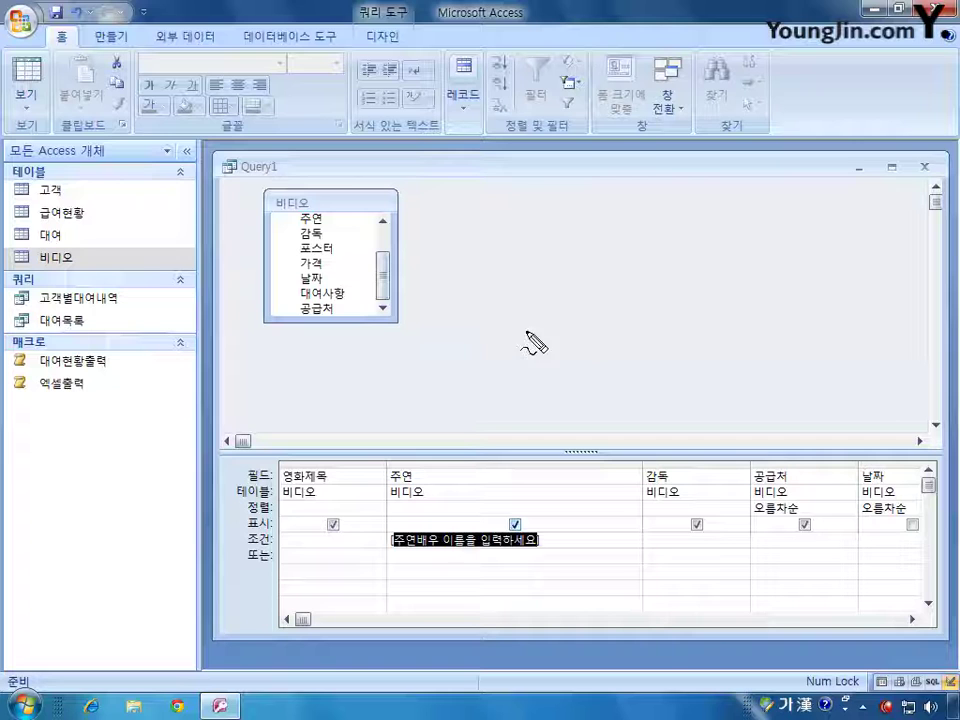
mouse_move(516, 313)
left_mouse_down()
mouse_move(538, 343)
mouse_move(553, 313)
mouse_move(570, 345)
mouse_move(609, 324)
mouse_move(622, 328)
left_mouse_up()
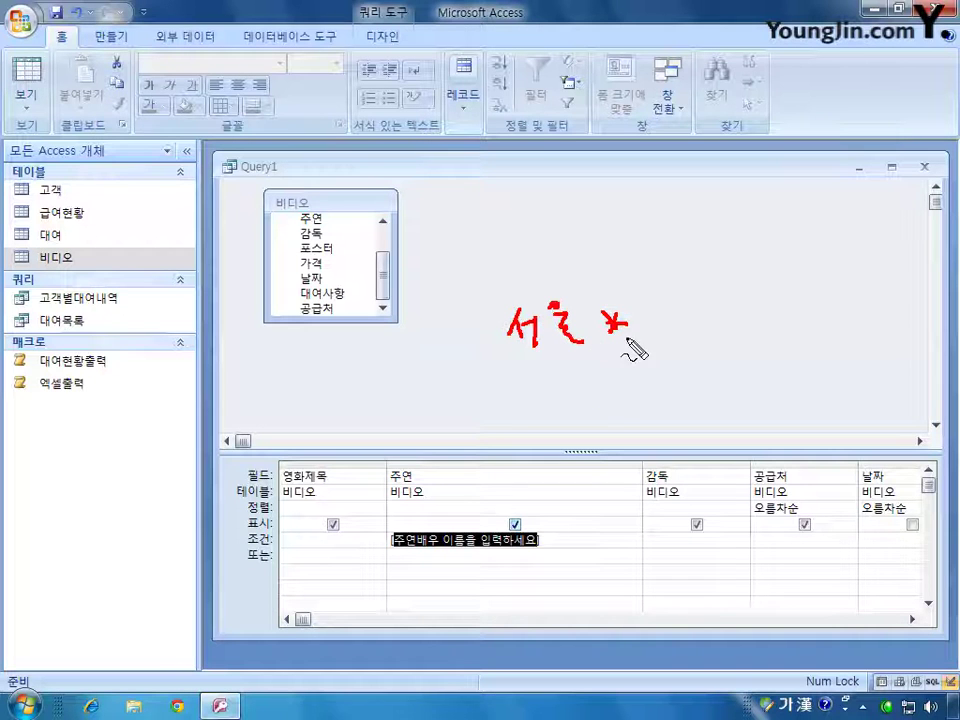
left_click_drag(626, 304, 612, 321)
mouse_move(690, 246)
left_mouse_down()
mouse_move(660, 280)
mouse_move(664, 321)
mouse_move(654, 311)
mouse_move(664, 328)
mouse_move(641, 344)
left_mouse_up()
left_click(630, 344)
left_click(648, 345)
left_click(665, 345)
mouse_move(528, 377)
left_mouse_down()
mouse_move(617, 386)
mouse_move(632, 397)
left_mouse_up()
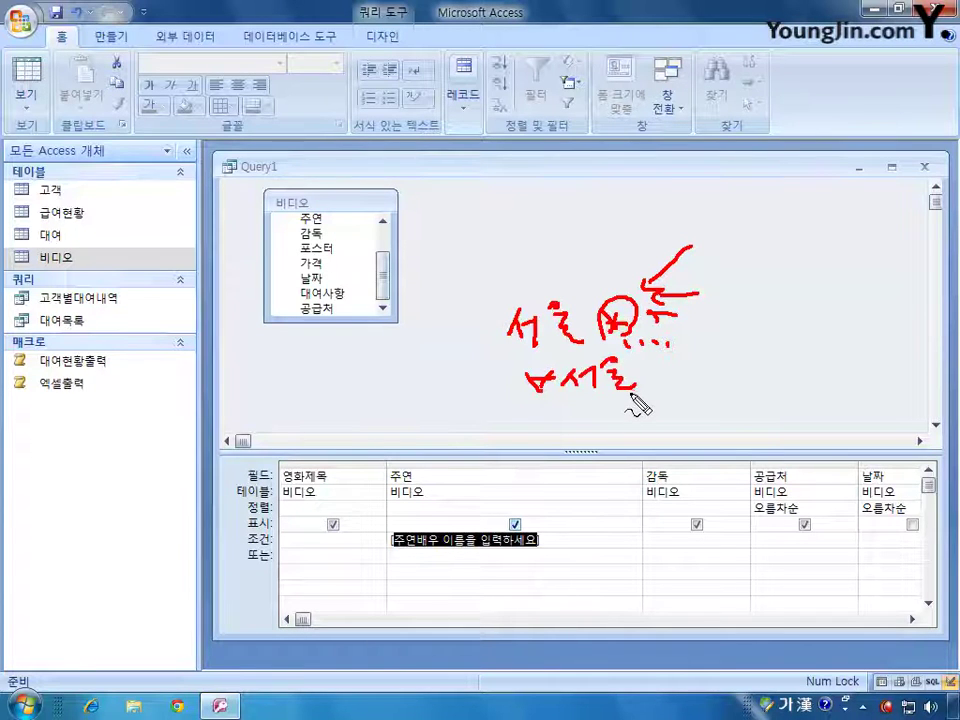
mouse_move(552, 416)
left_mouse_down()
mouse_move(557, 430)
mouse_move(580, 434)
left_mouse_up()
mouse_move(604, 413)
left_mouse_down()
mouse_move(591, 438)
mouse_move(676, 418)
mouse_move(685, 430)
mouse_move(703, 417)
left_mouse_up()
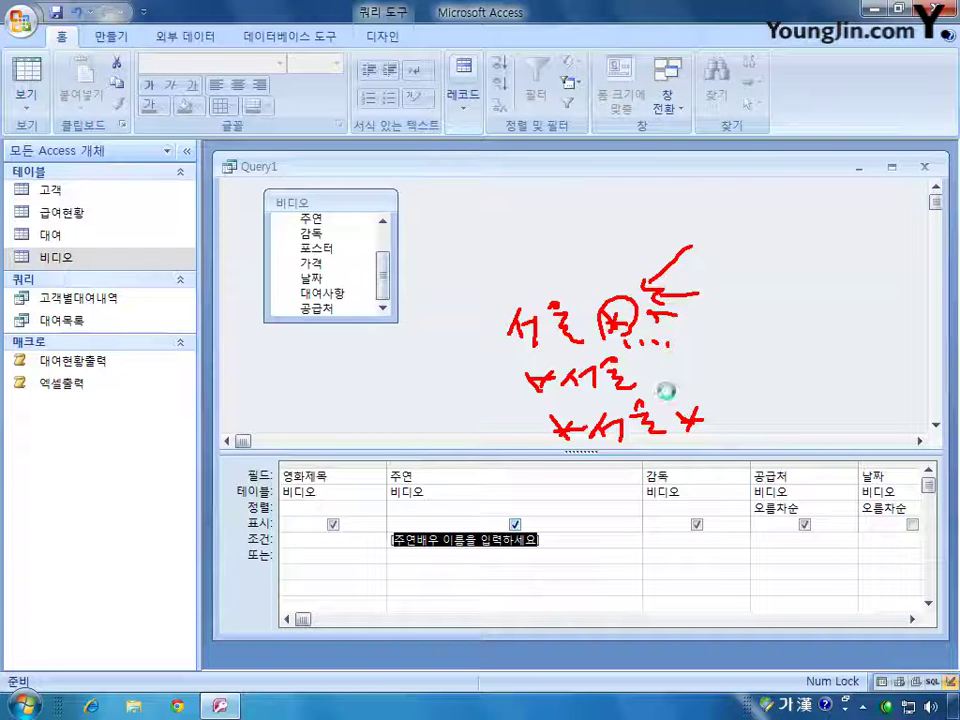
key("Escape")
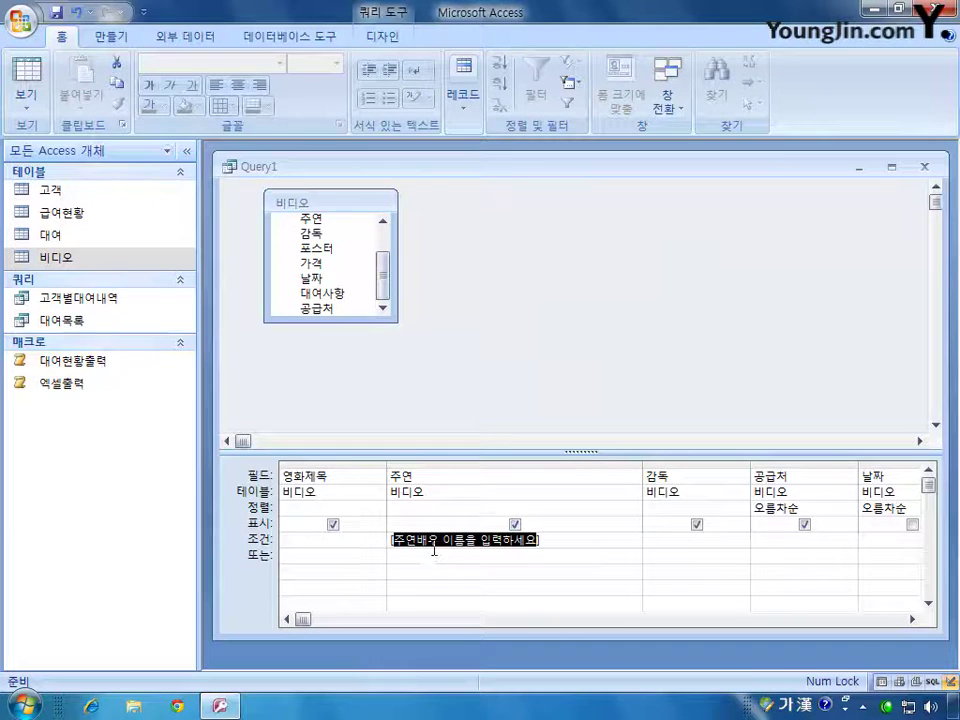
Step: Enclose the bracketed actor-name prompt in the 주연 criterion with an asterisk before and after it
left_click(404, 541)
left_click_drag(397, 541, 541, 541)
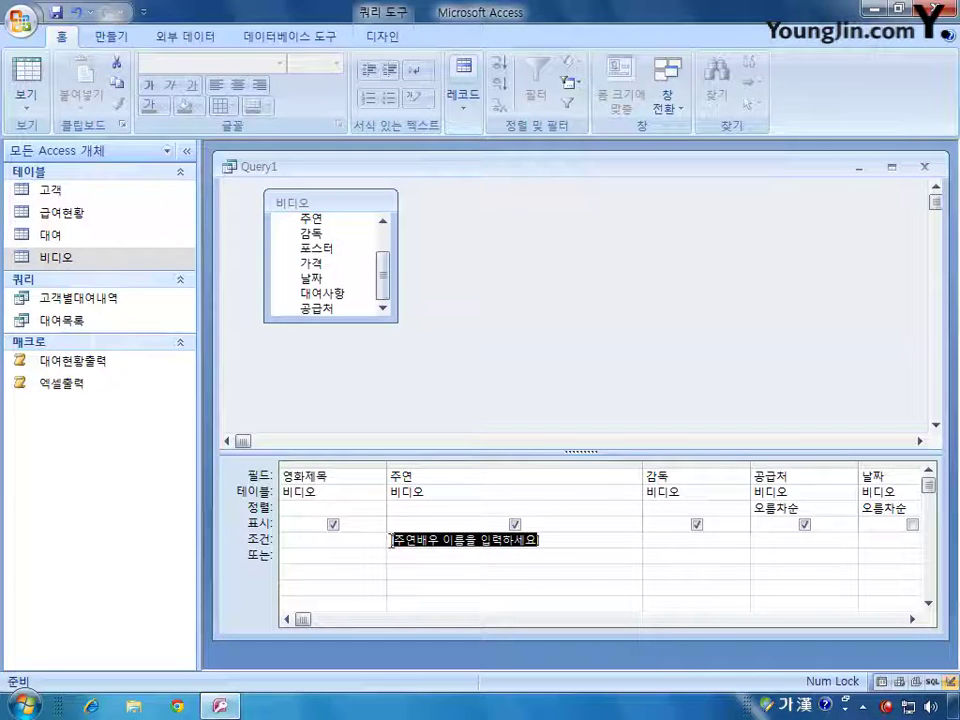
left_click(499, 585)
type("*")
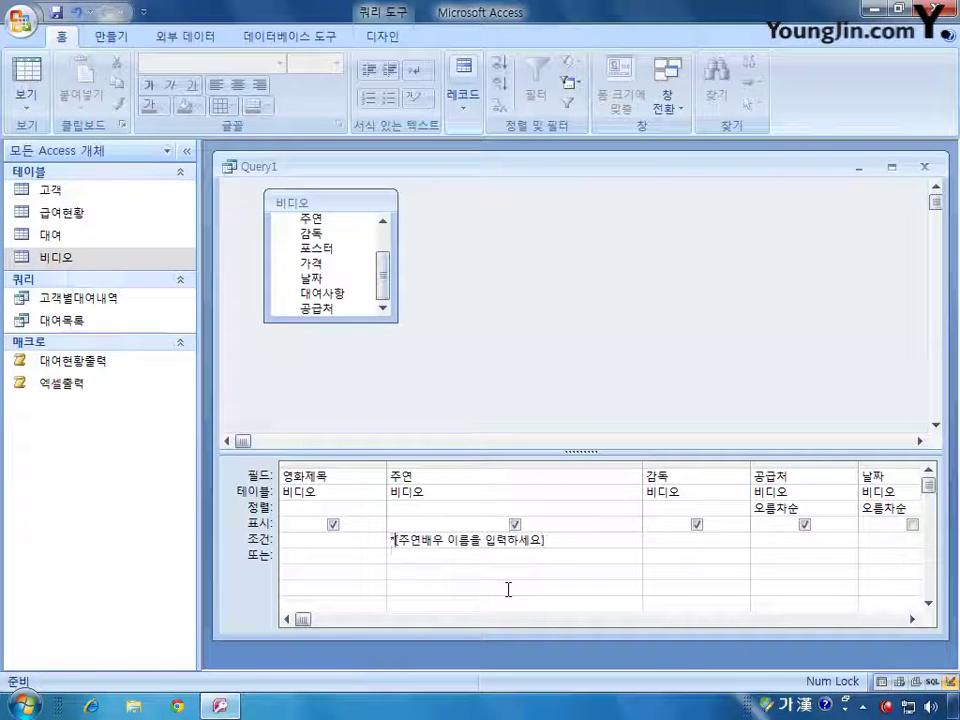
left_click(578, 536)
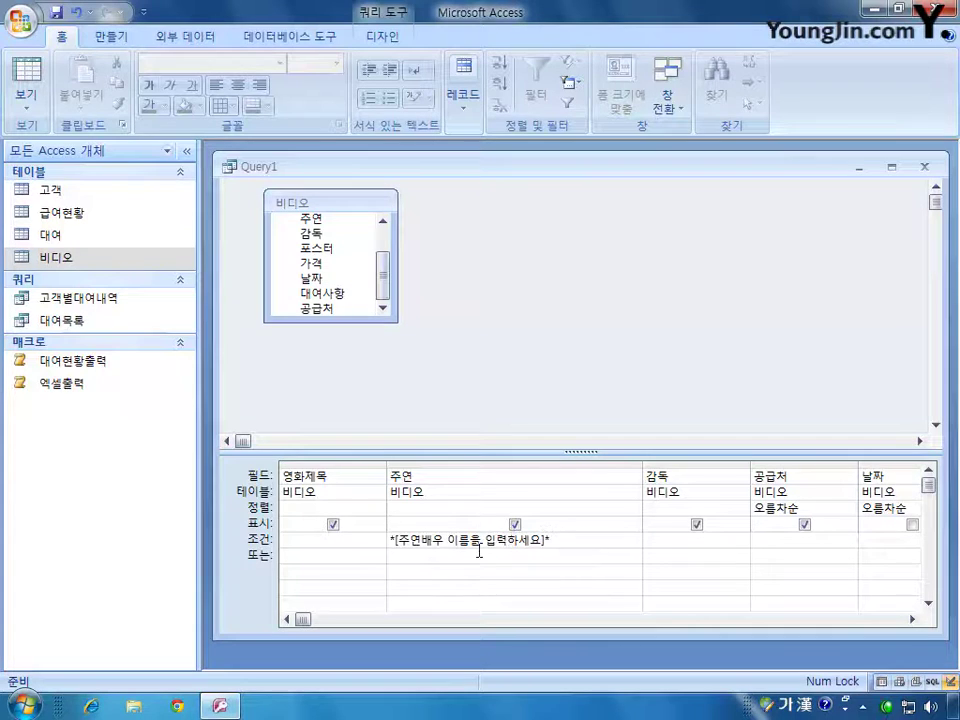
Step: Prefix the 주연 criterion with the like operator and commit the expression
left_click(391, 540)
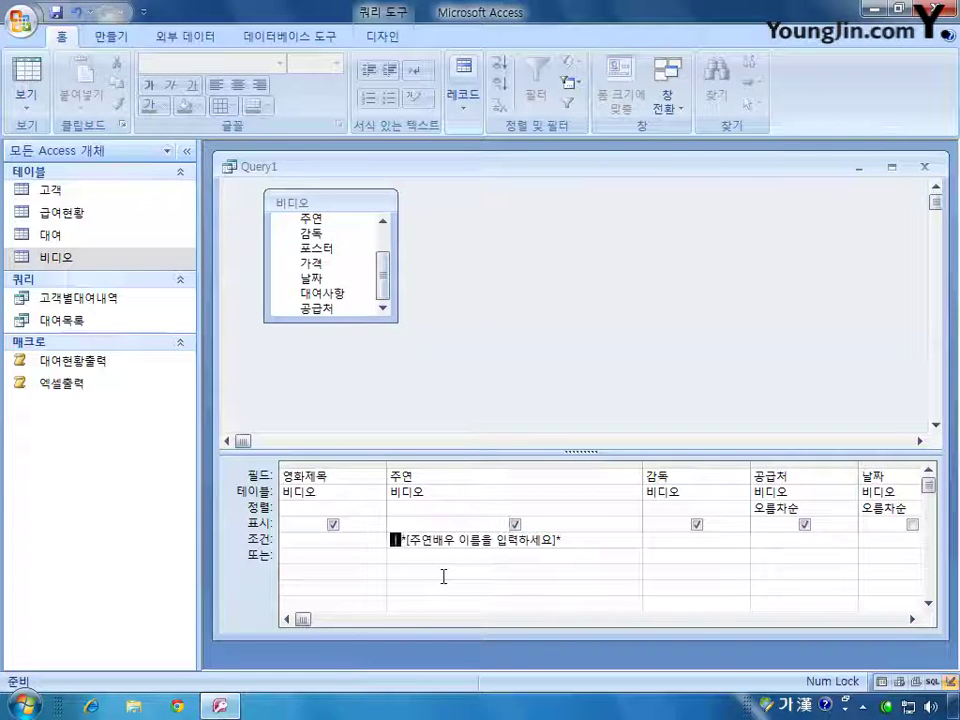
key("Hangul")
type("like")
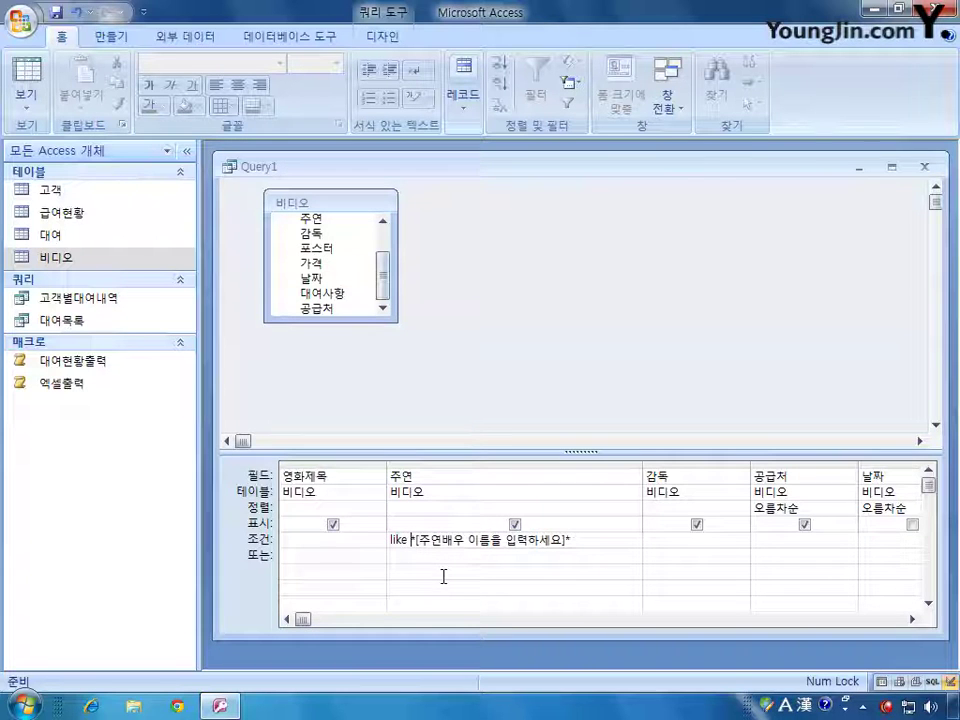
left_click_drag(417, 540, 566, 538)
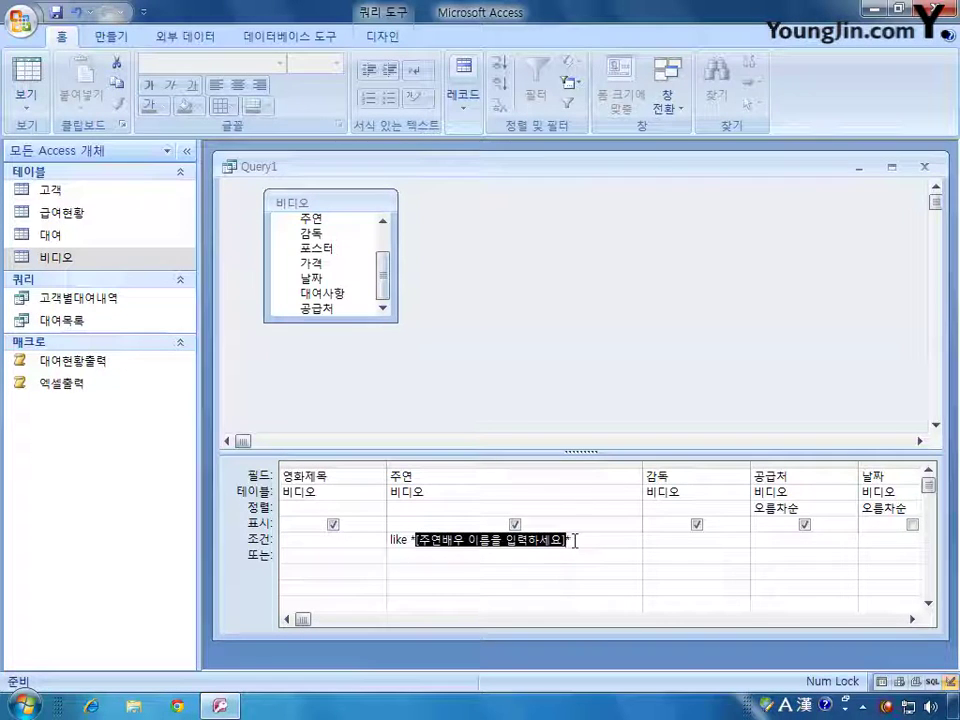
left_click(438, 513)
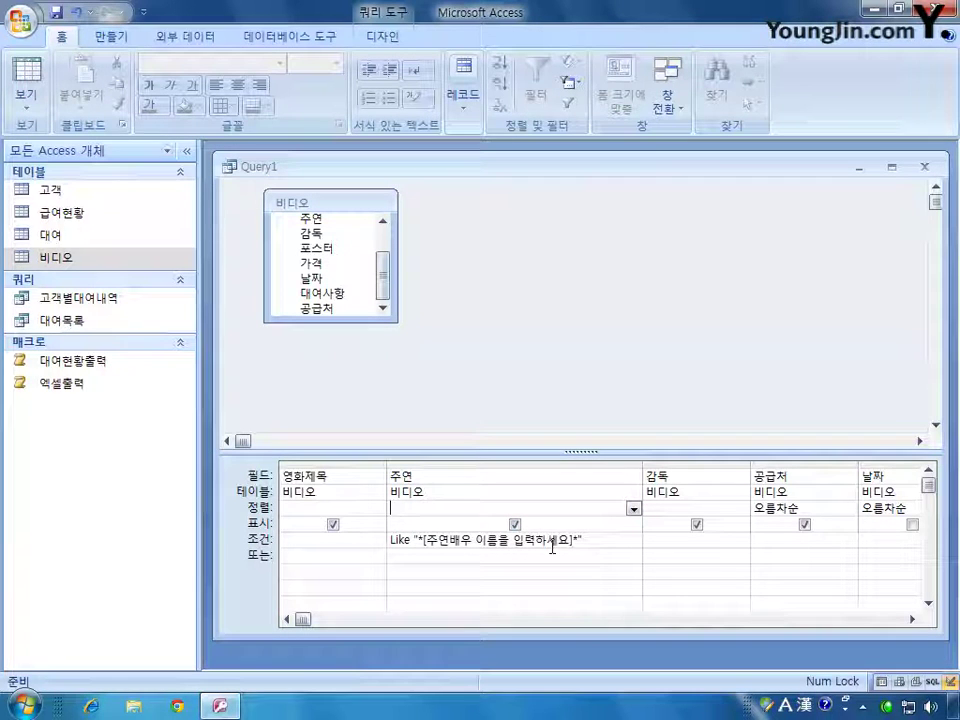
Step: Remove the quotation marks around the whole Like pattern and separate both asterisks from the bracketed prompt with spaces
left_click(436, 558)
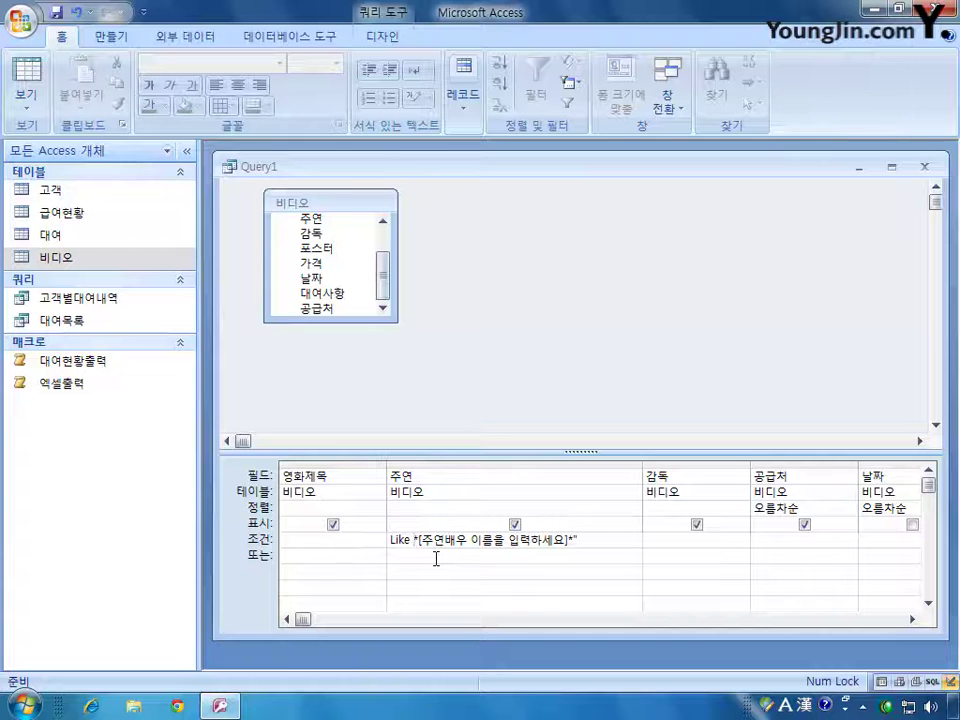
left_click(592, 540)
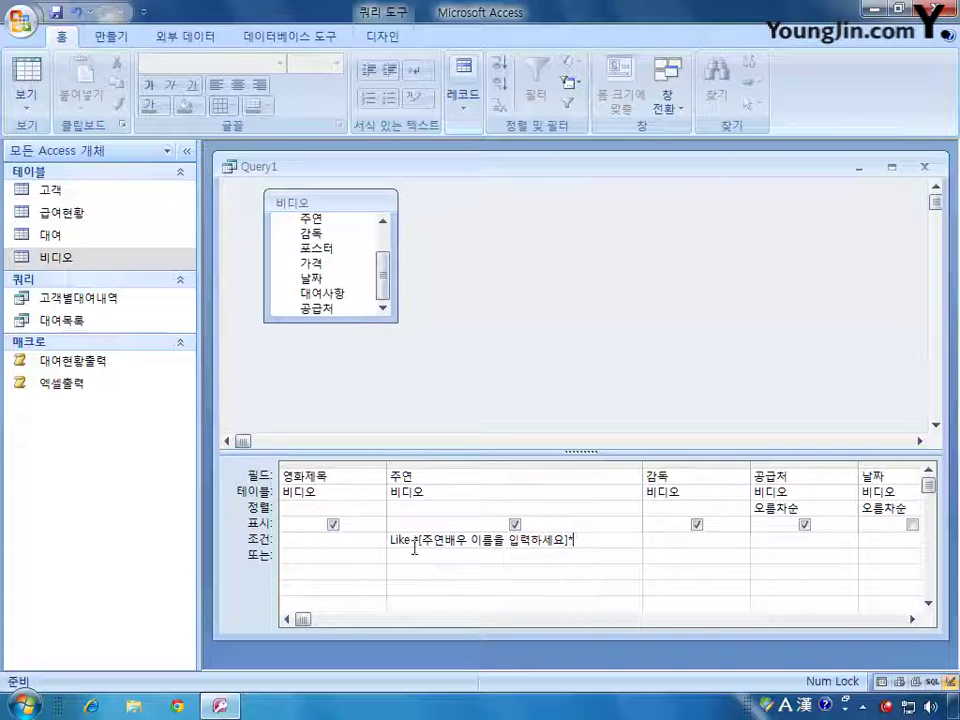
left_click_drag(409, 541, 569, 540)
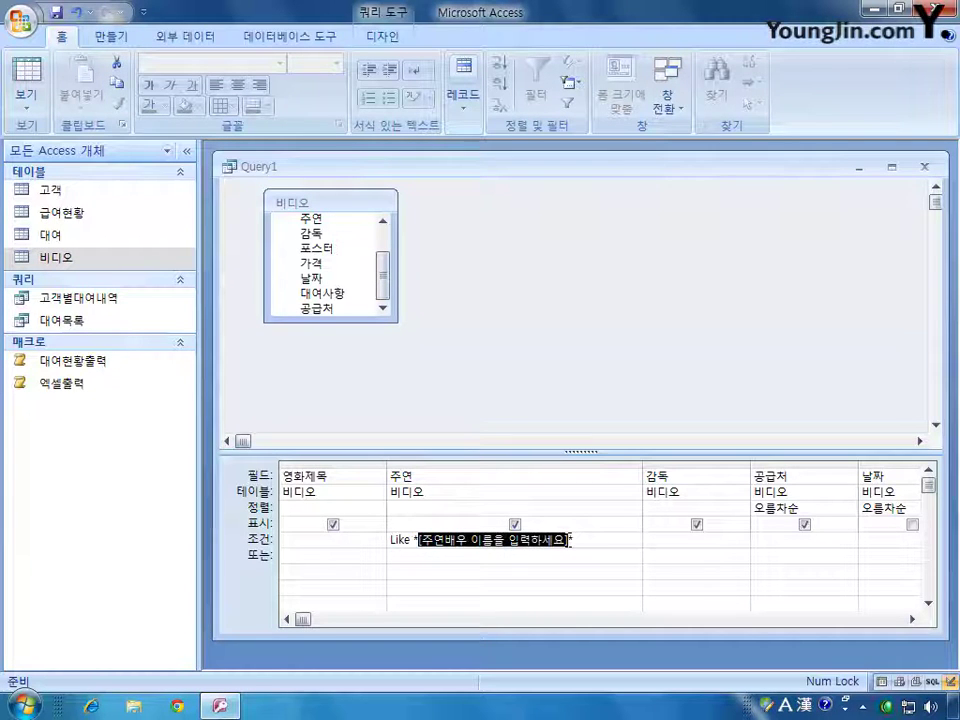
left_click(569, 540)
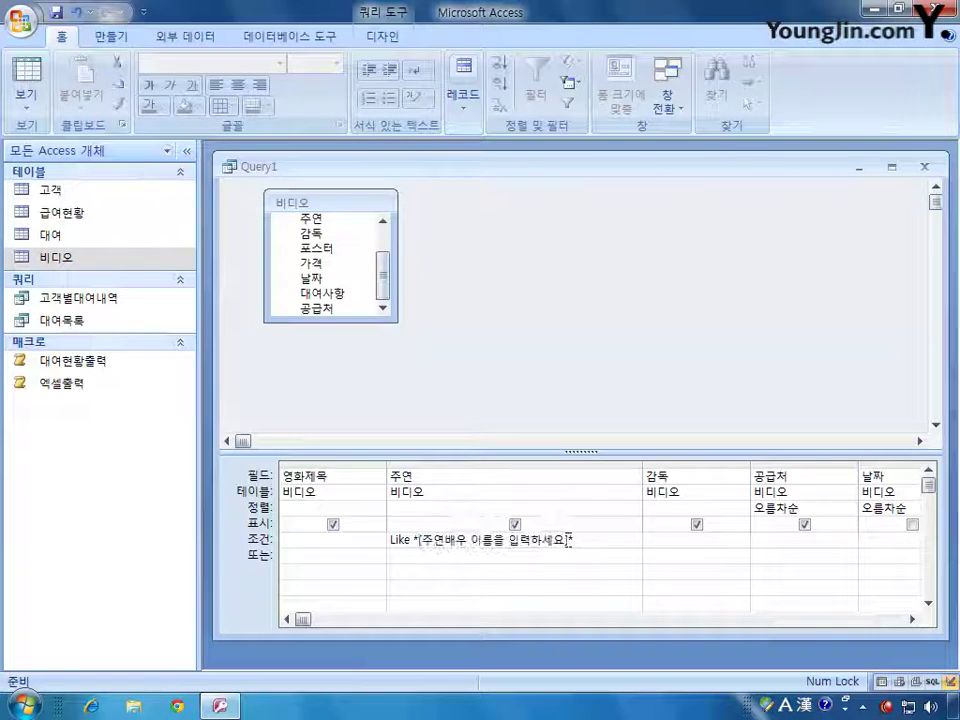
left_click(419, 540)
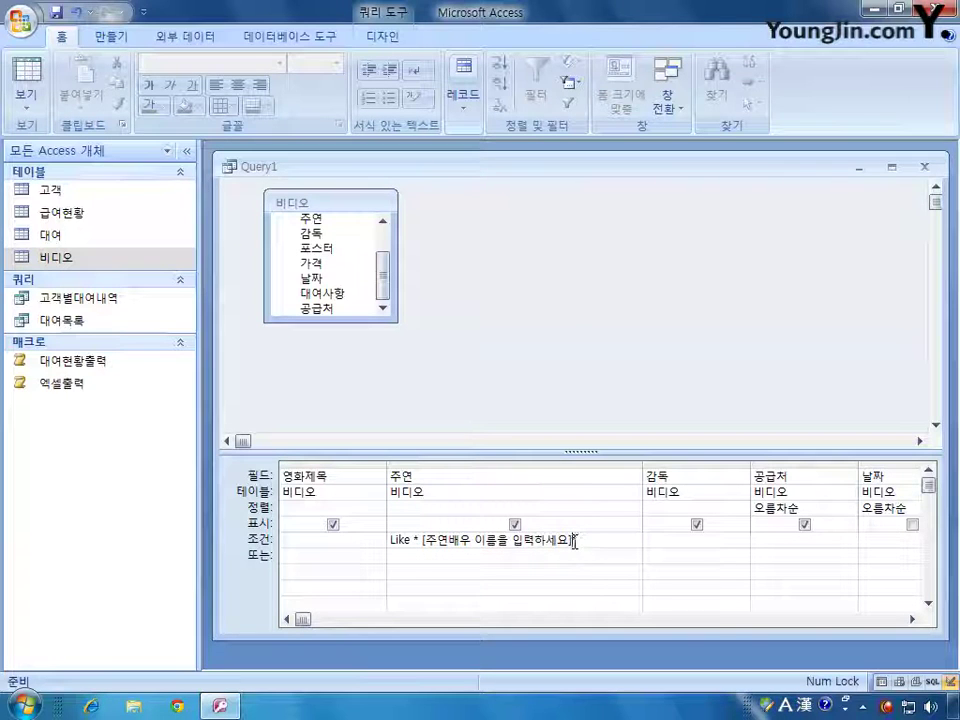
Step: Put each of the two asterisks in the 주연 criterion in its own double quotation marks
left_click(413, 541)
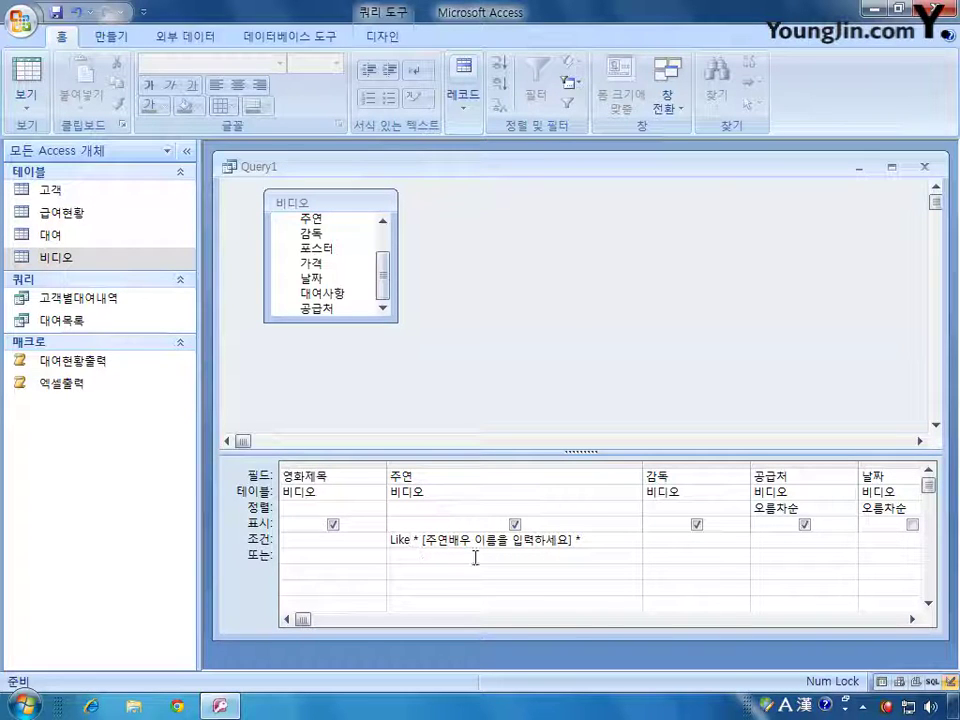
type("\"*")
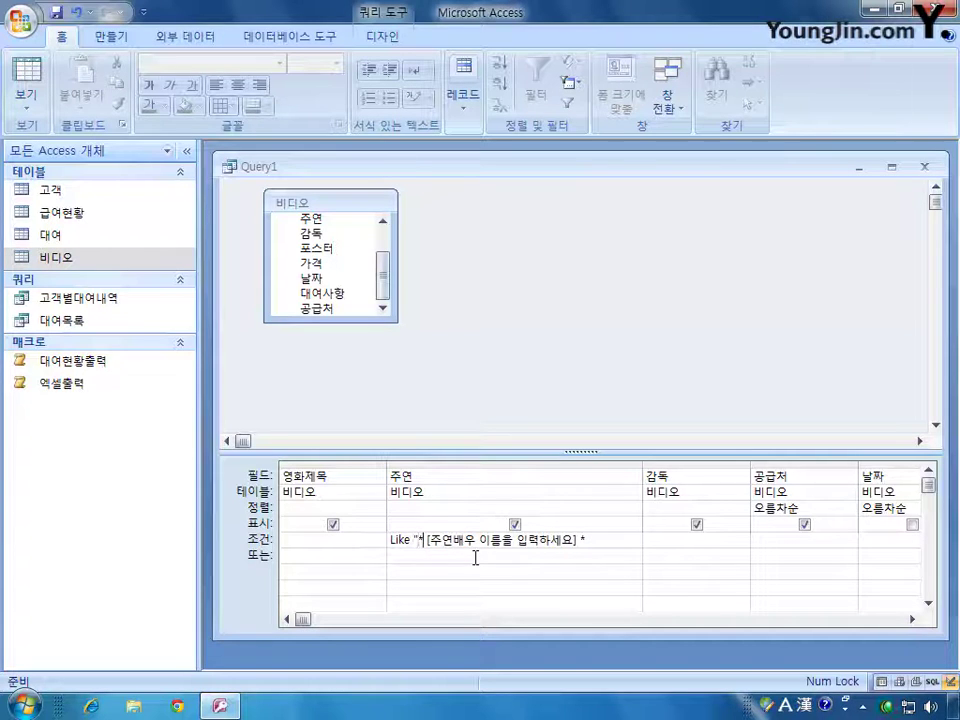
type("\"")
left_click(586, 541)
type("\"*")
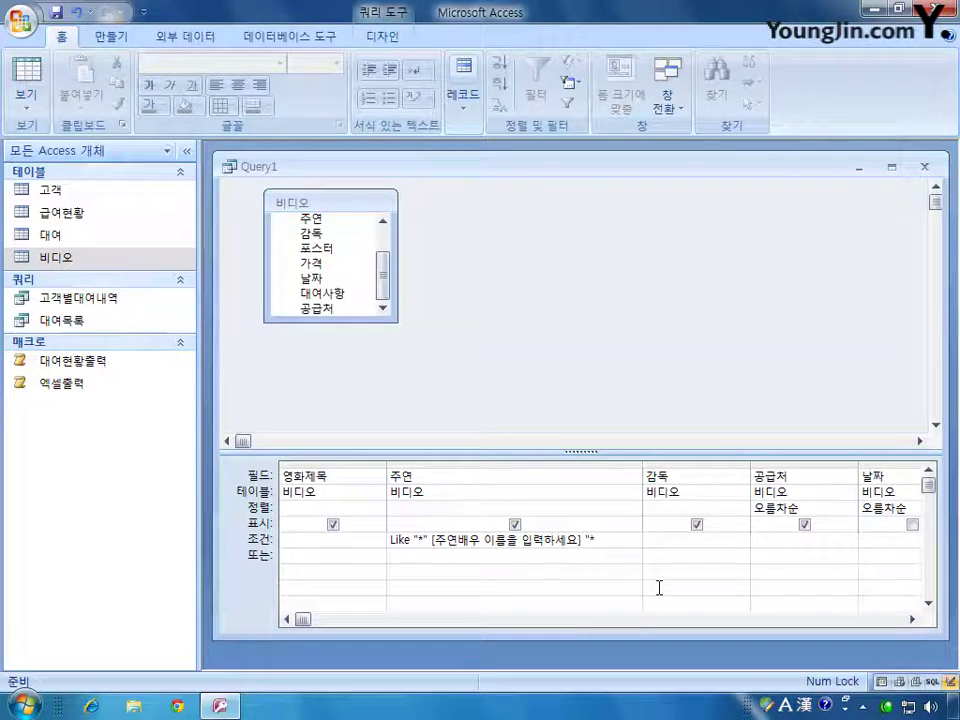
Step: Join the parts with & so the 주연 criterion reads Like "*" & [주연배우 이름을 입력하세요] & "*"
left_click(433, 540)
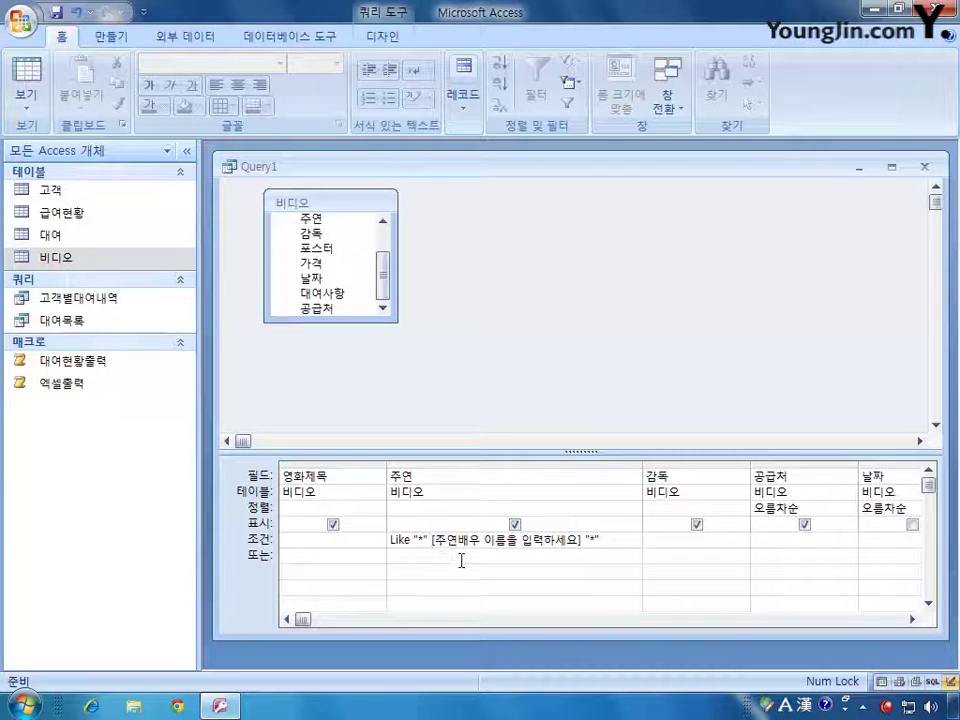
type("&")
left_click(597, 541)
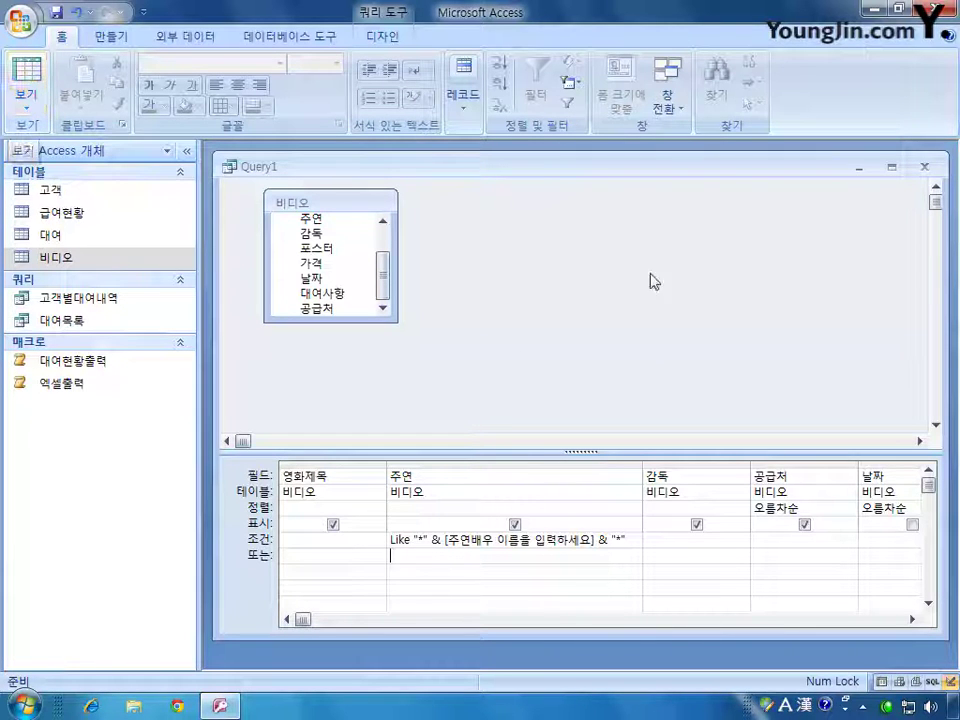
Step: Run the query in datasheet view and enter 장동건 as the lead actor parameter
left_click(27, 110)
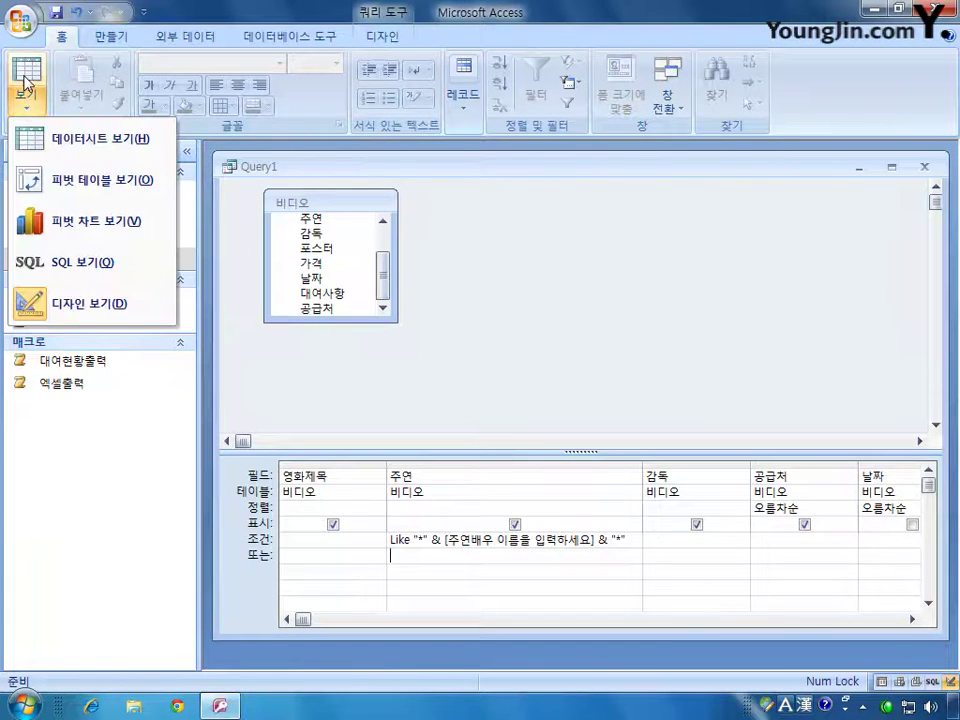
left_click(22, 64)
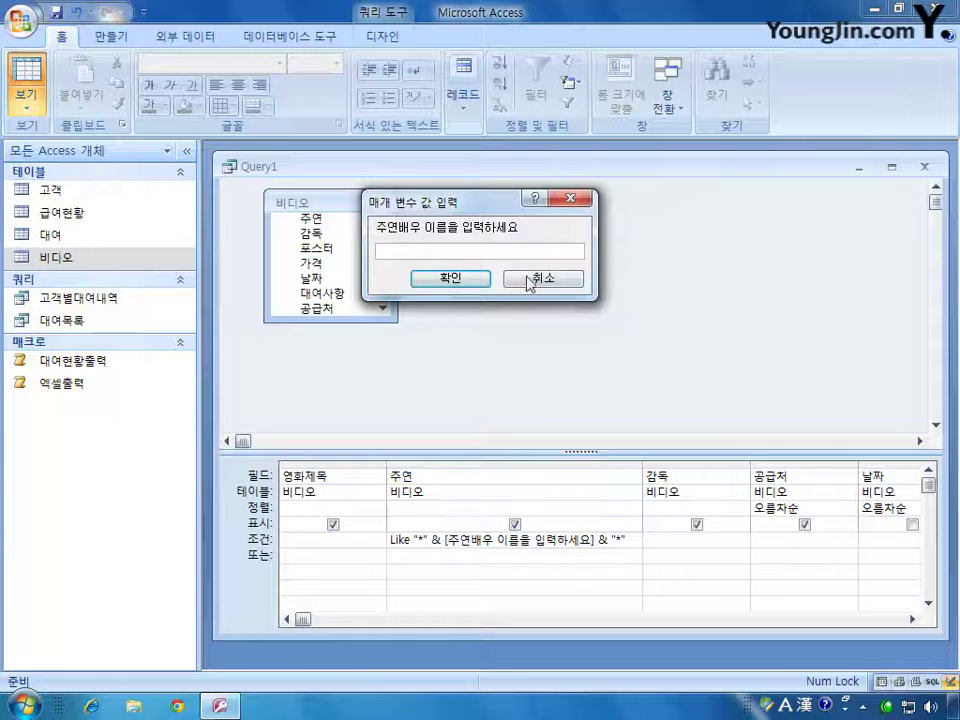
left_click_drag(474, 204, 502, 249)
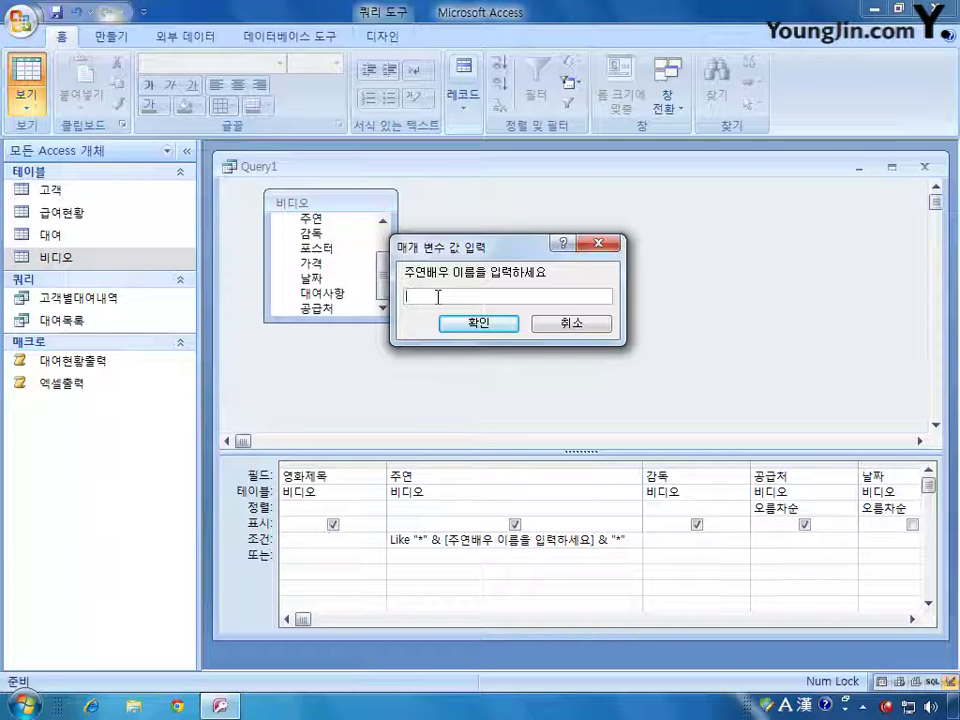
type("k")
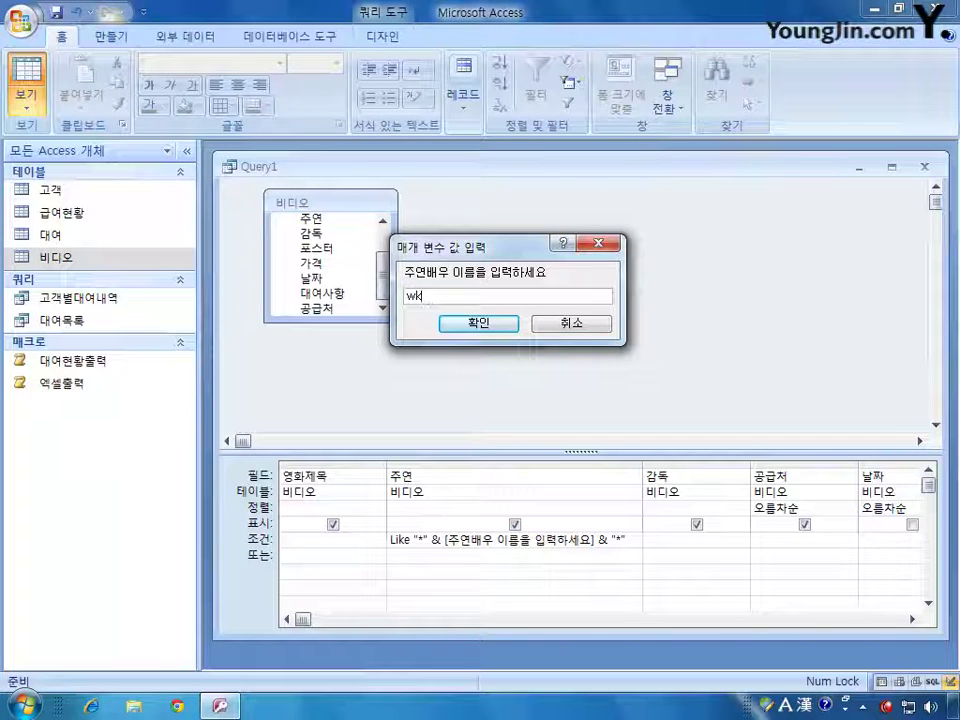
type("d장동건")
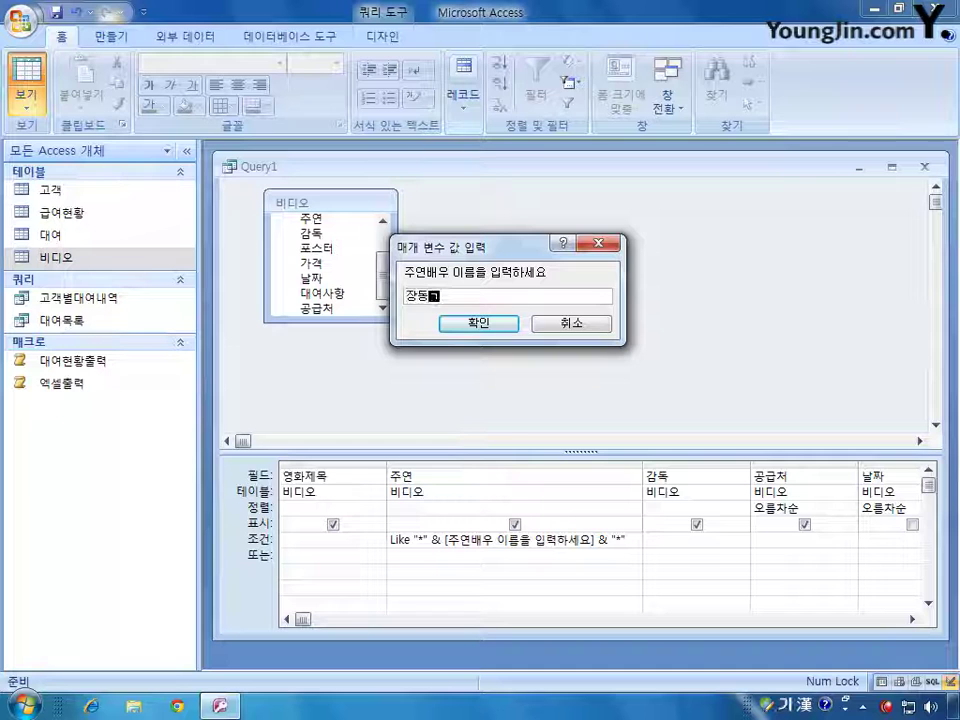
left_click(493, 325)
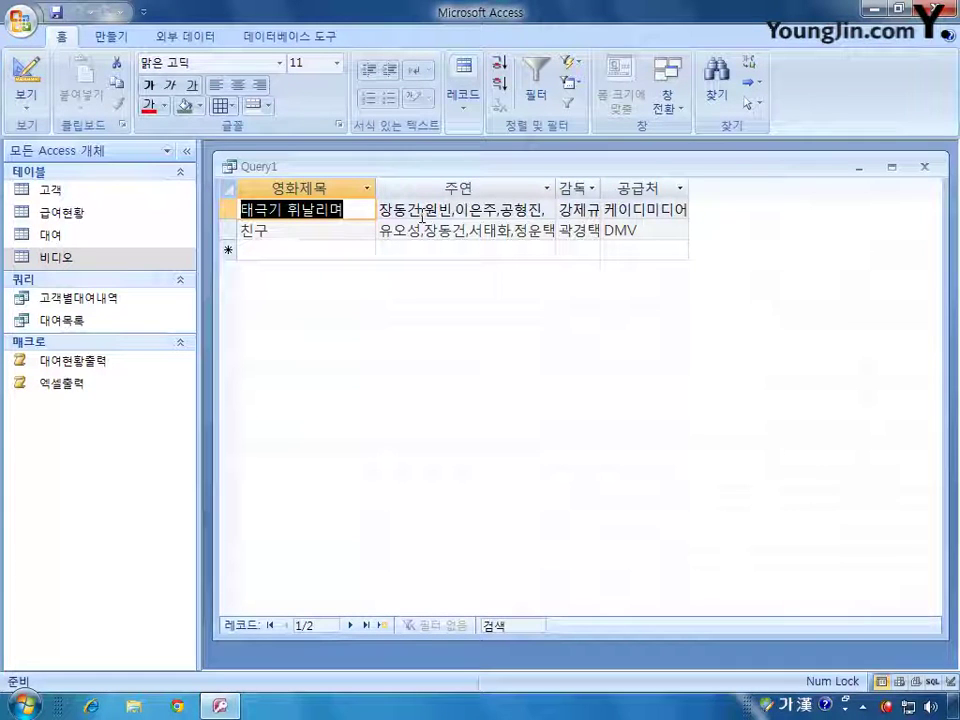
Step: Return to the query design, then close the query and save it as 배우별영화조회
left_click(24, 75)
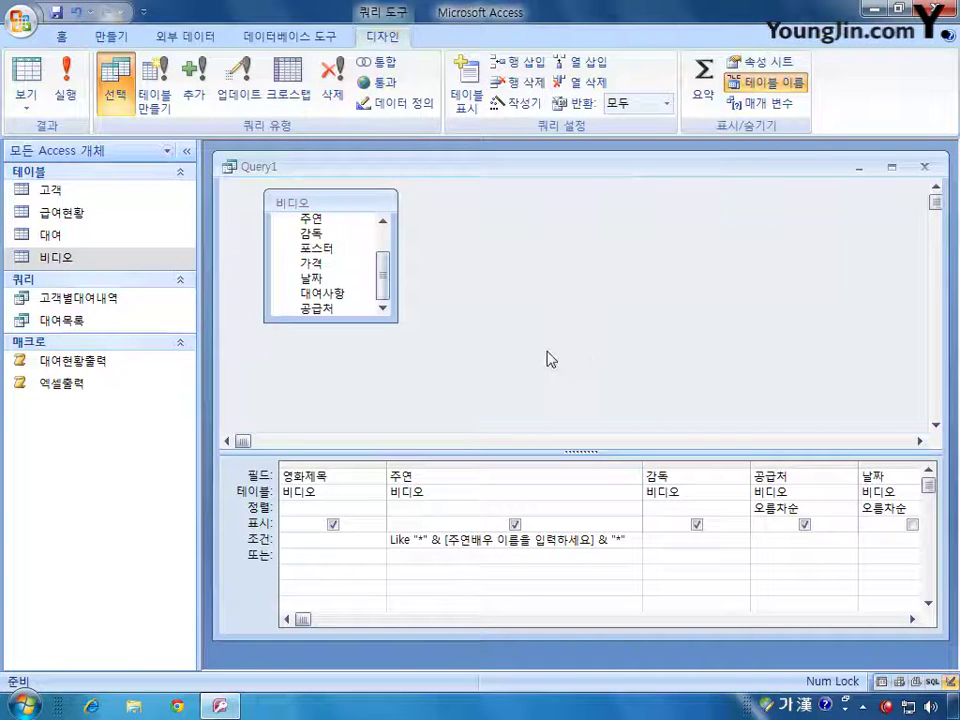
left_click(924, 166)
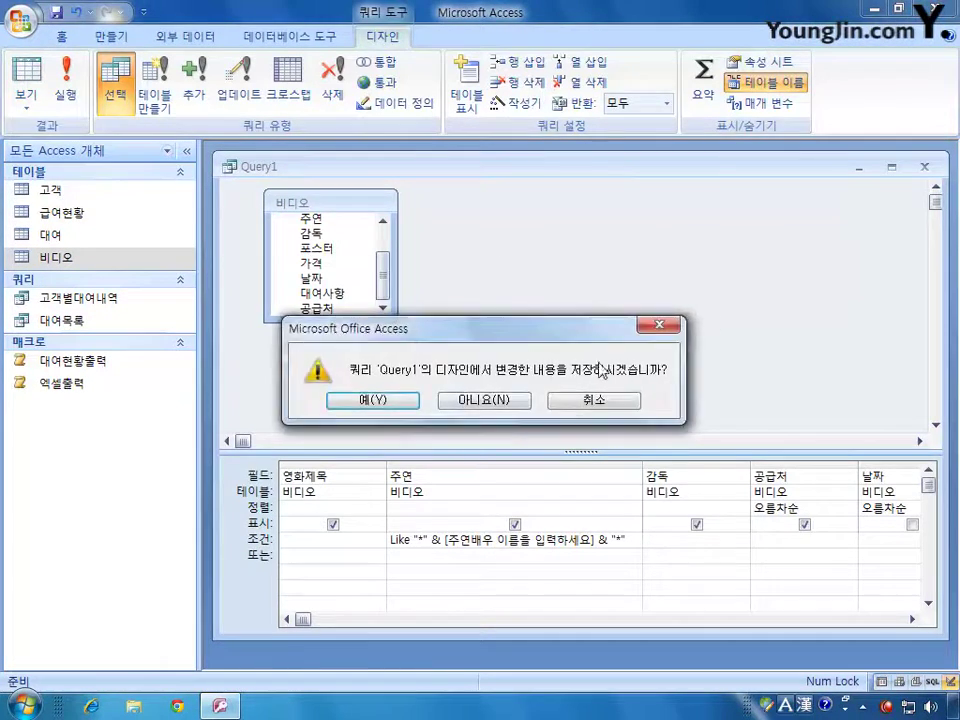
left_click(374, 399)
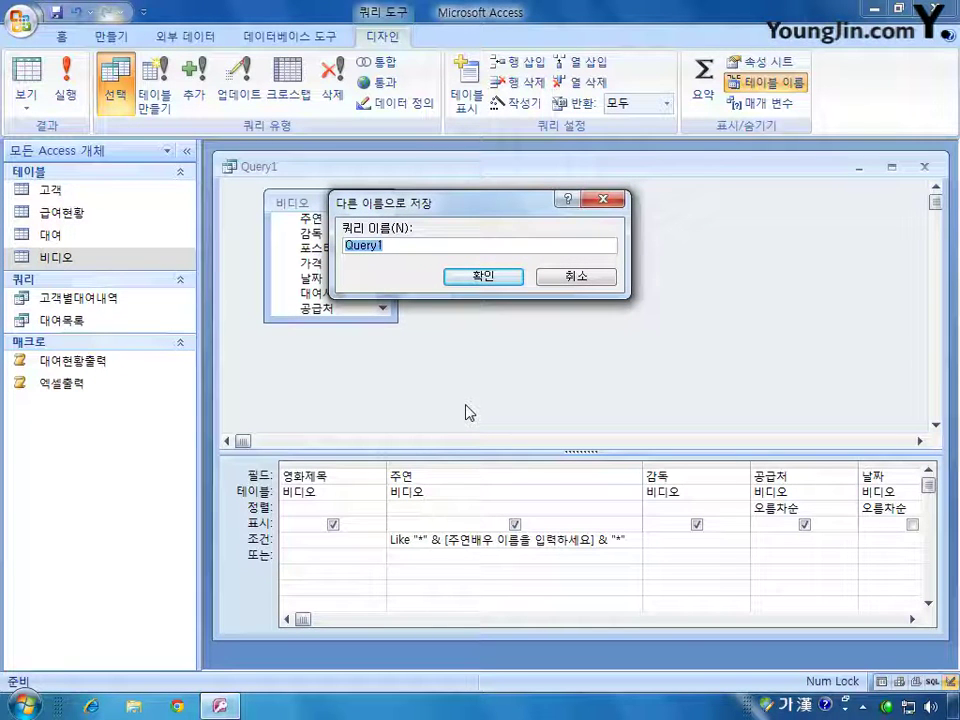
type("배우별")
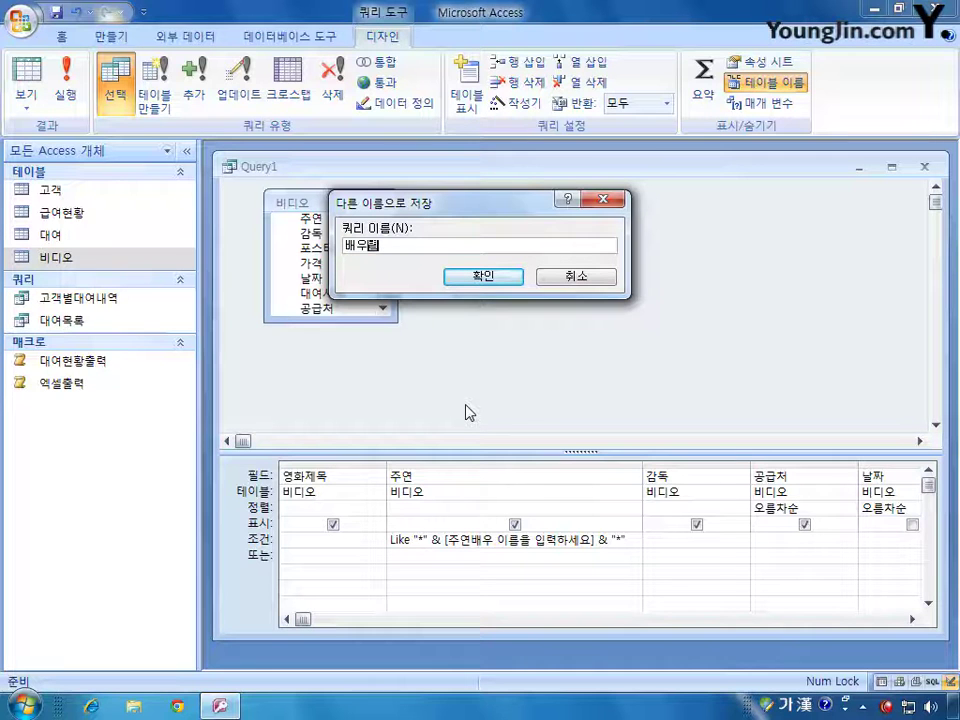
type("영화조회")
key("Return")
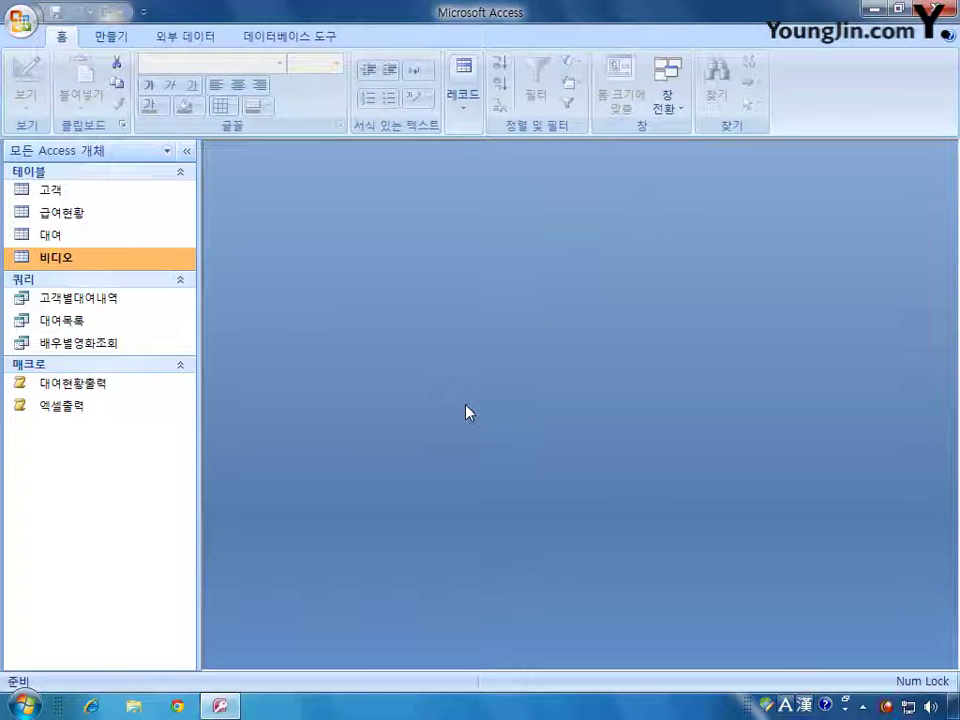
Step: Open the saved 배우별영화조회 query to check its parameter prompt and dismiss it without entering a value
double_click(104, 343)
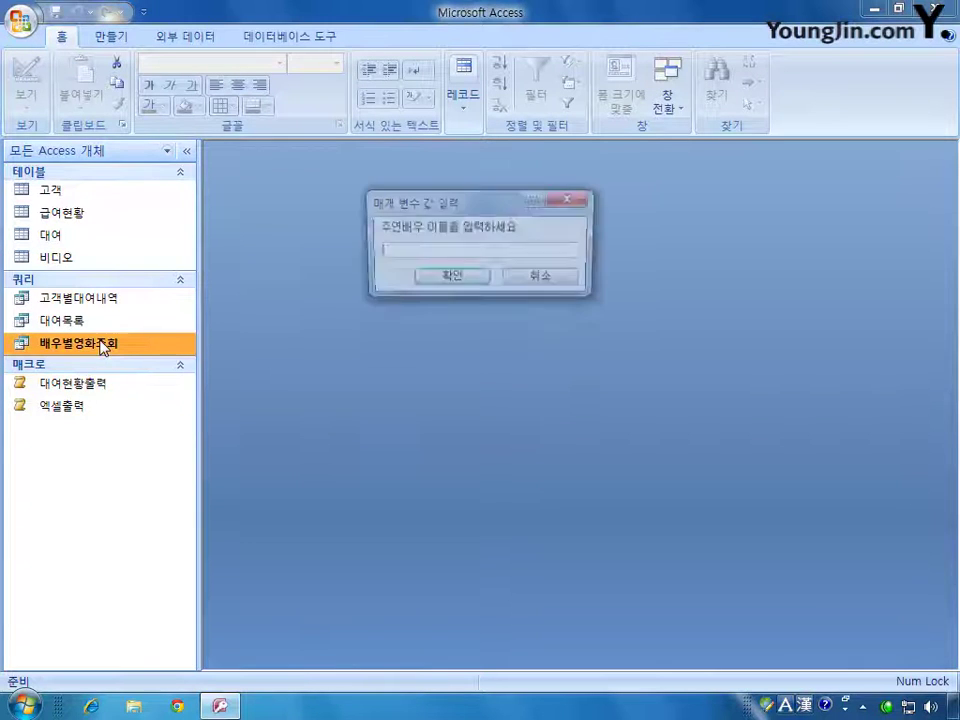
left_click(570, 198)
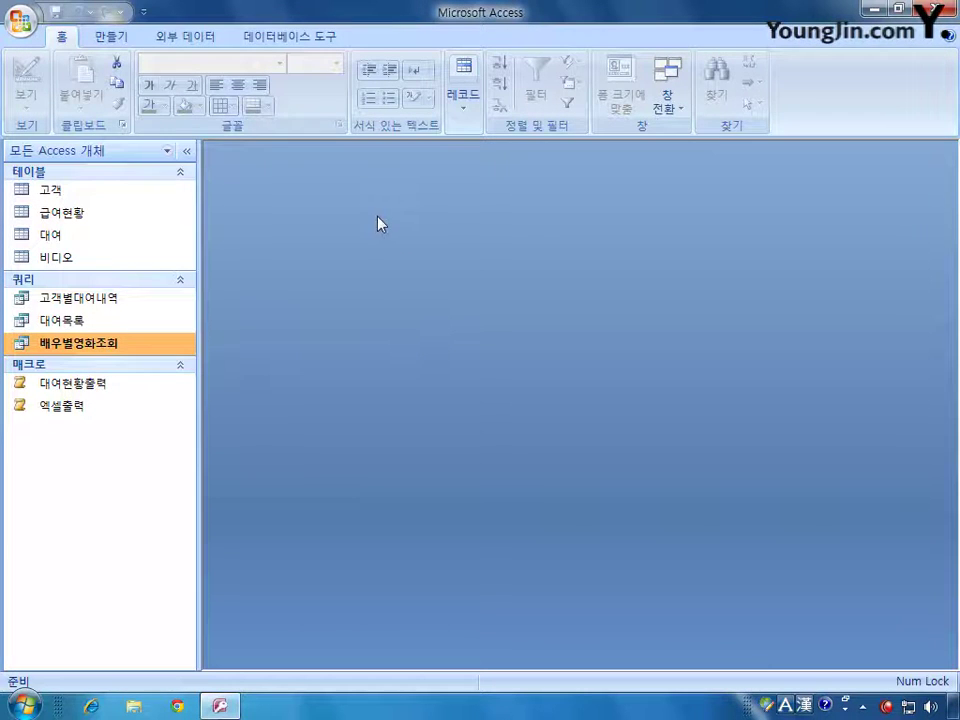
Step: Create a new query in design view and add the 고객 table to it
left_click(127, 39)
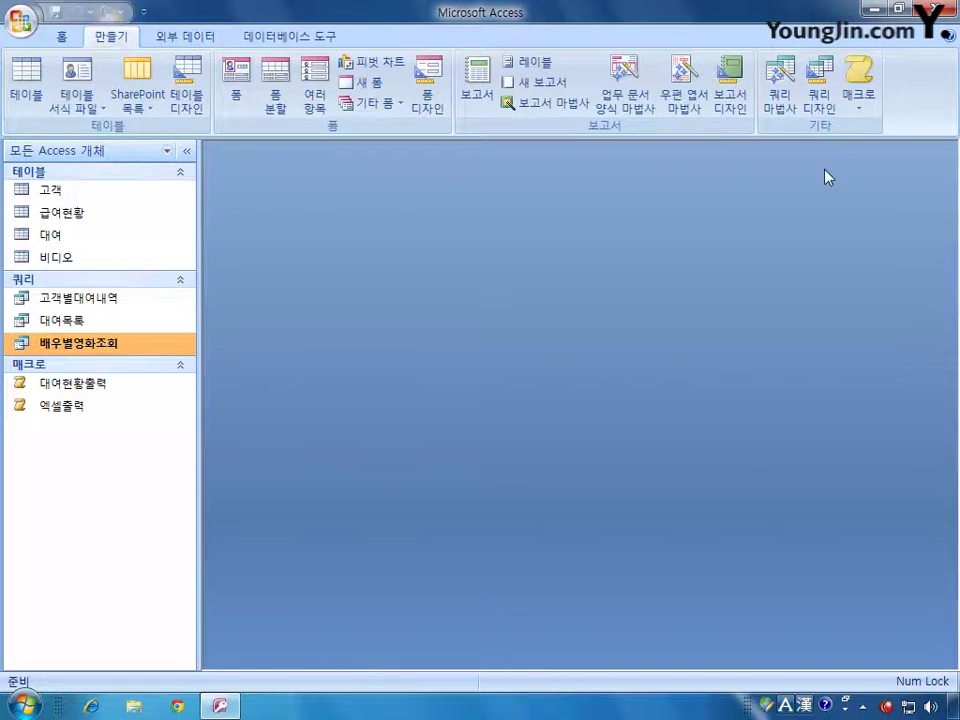
left_click(820, 96)
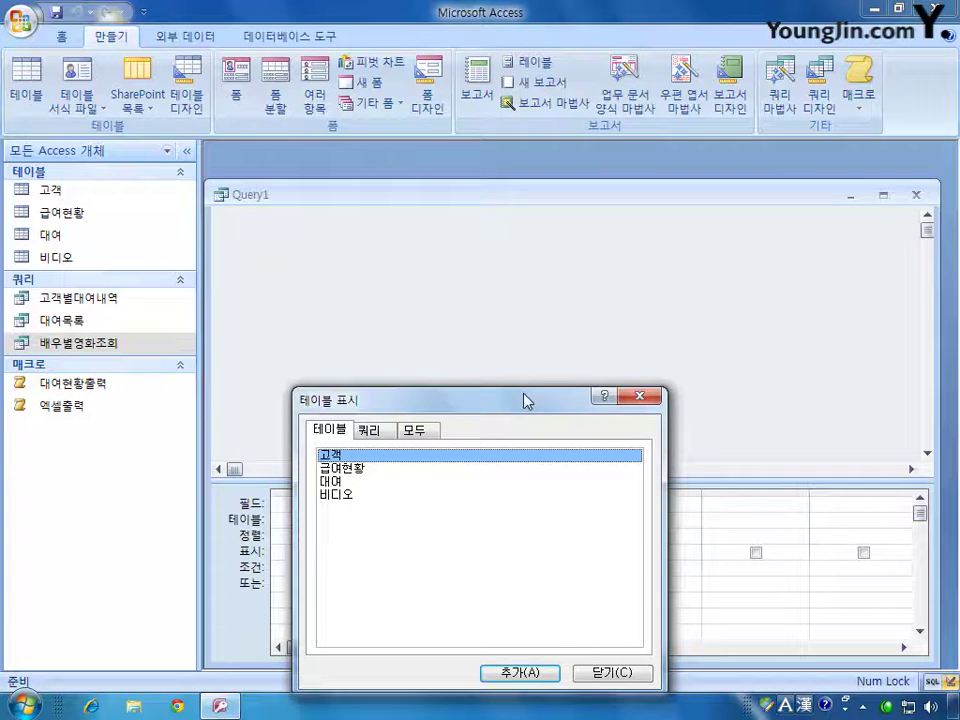
left_click_drag(525, 397, 535, 292)
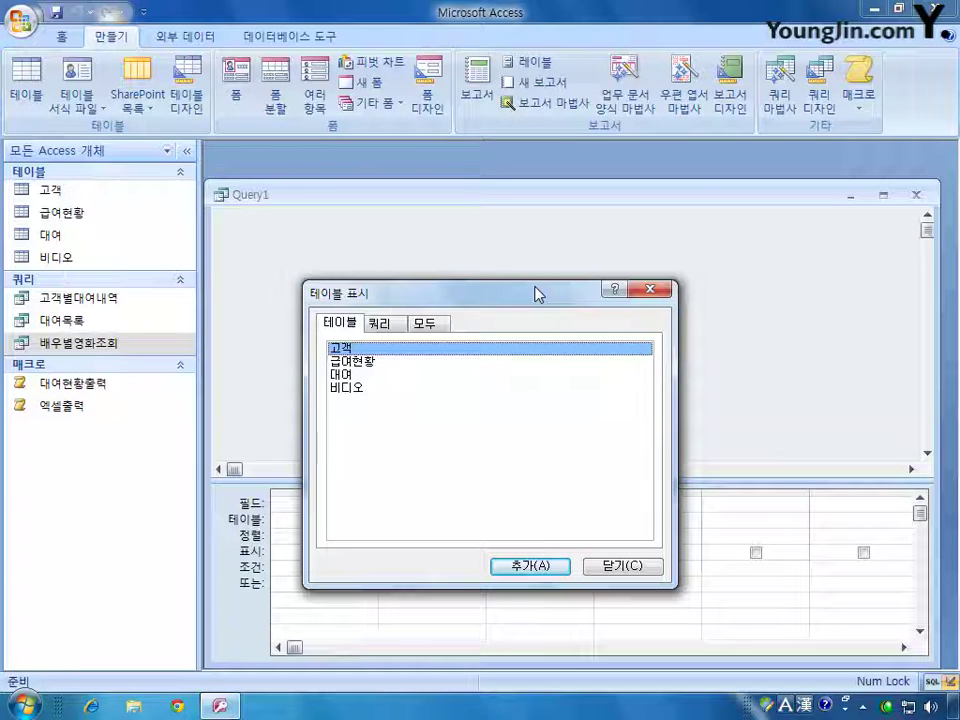
left_click(530, 567)
left_click(621, 567)
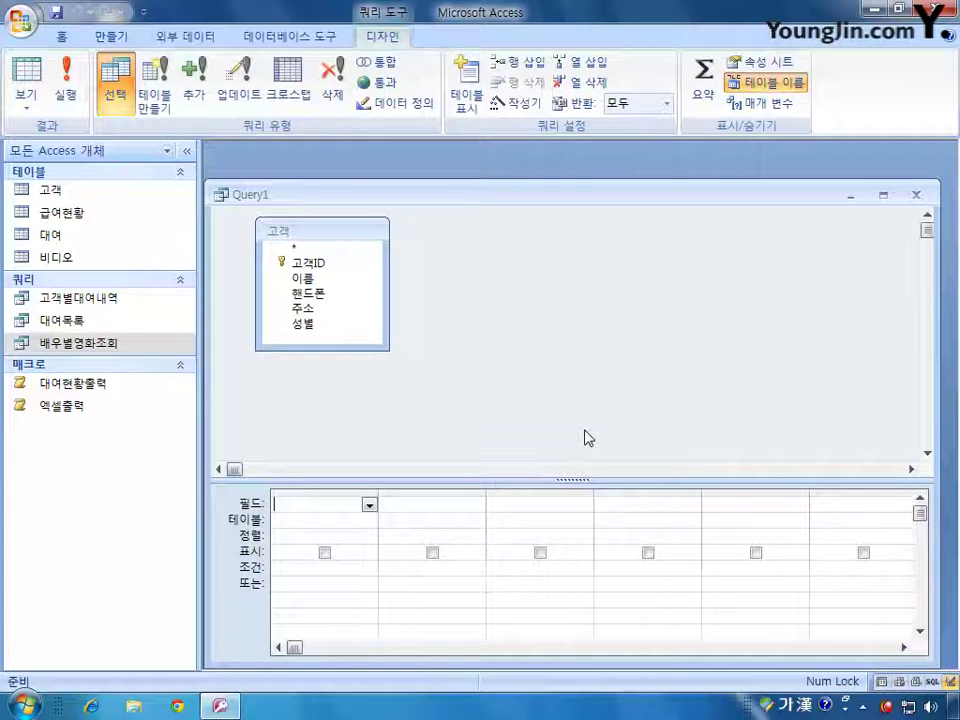
left_click_drag(519, 196, 521, 180)
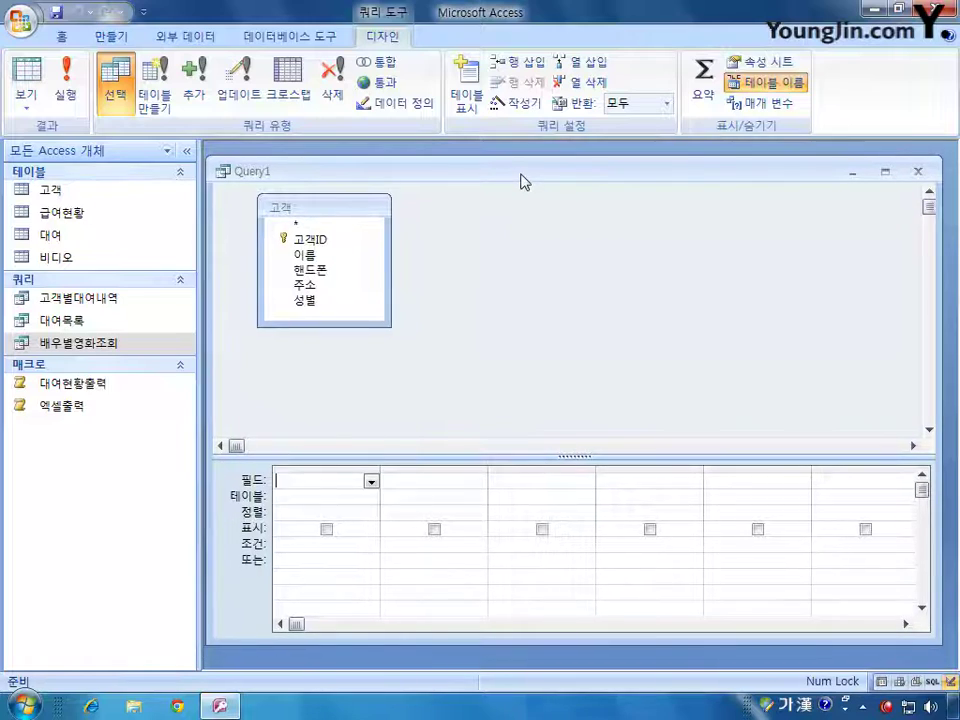
Step: Open the 고객 and 대여 tables and arrange their windows to compare the customer records with the rental records
double_click(80, 192)
left_click_drag(330, 184, 362, 160)
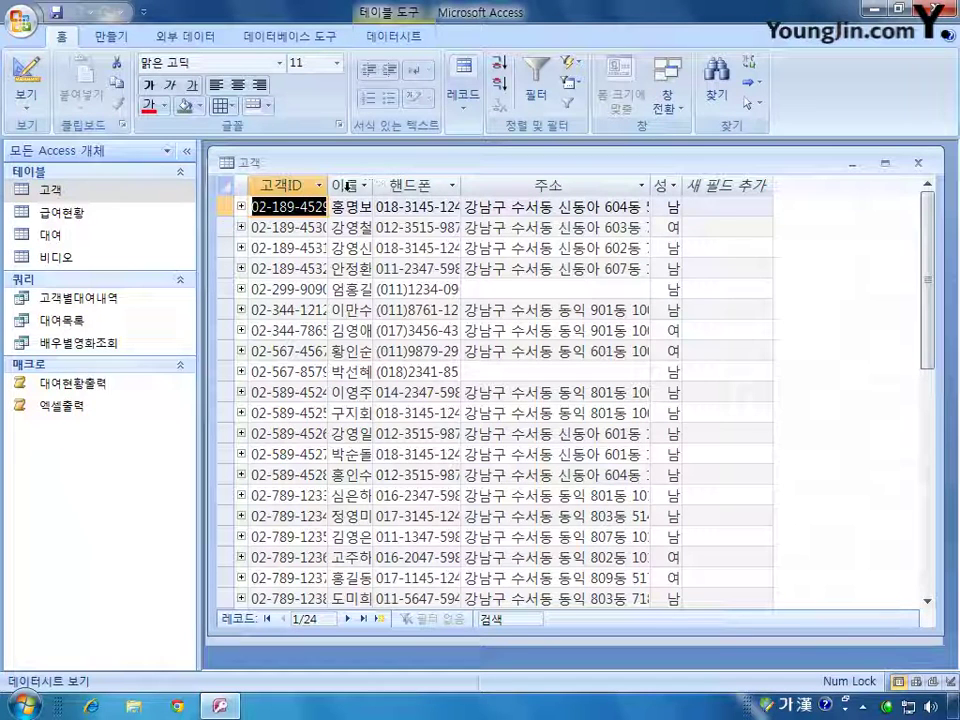
double_click(124, 240)
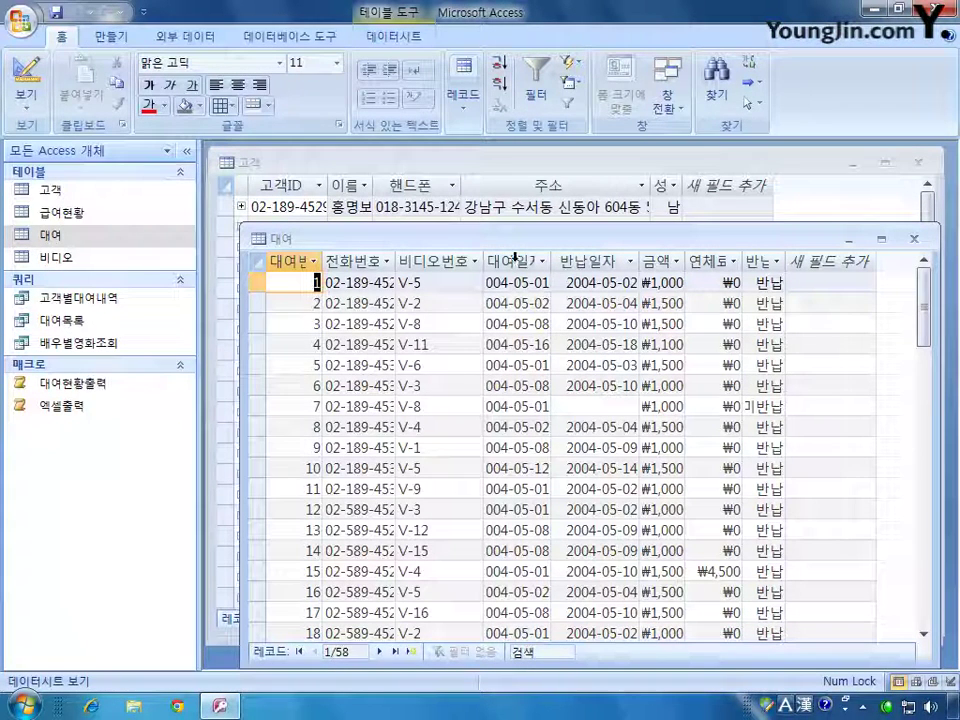
mouse_move(438, 247)
left_mouse_down()
mouse_move(457, 266)
mouse_move(431, 266)
left_mouse_up()
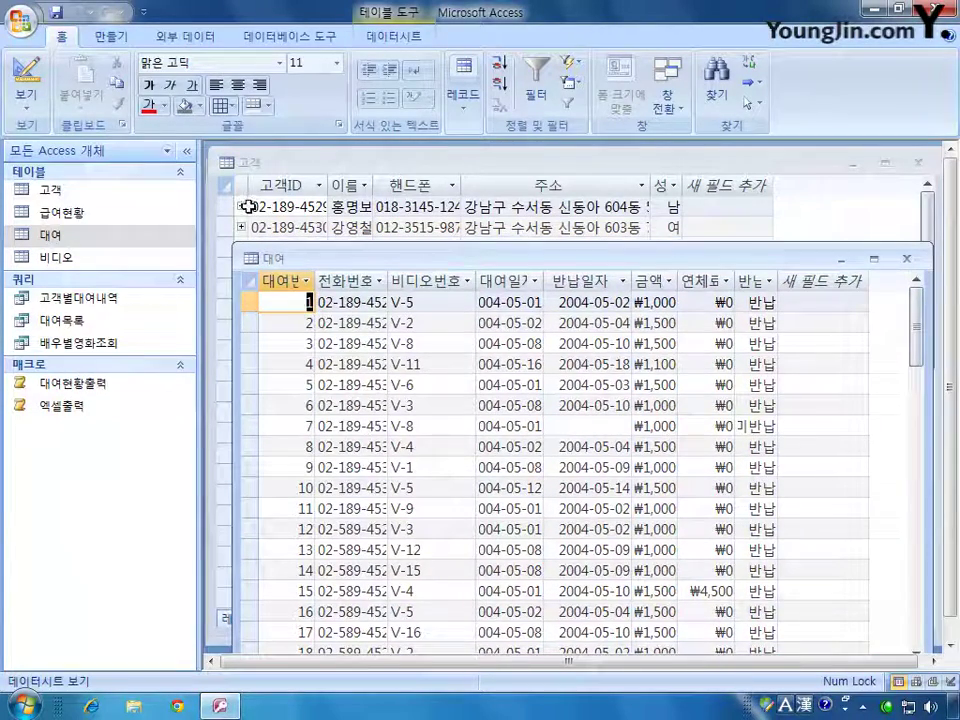
Step: Examine the relationships between the 고객, 대여 and 비디오 tables, then close the relationships window
left_click(268, 36)
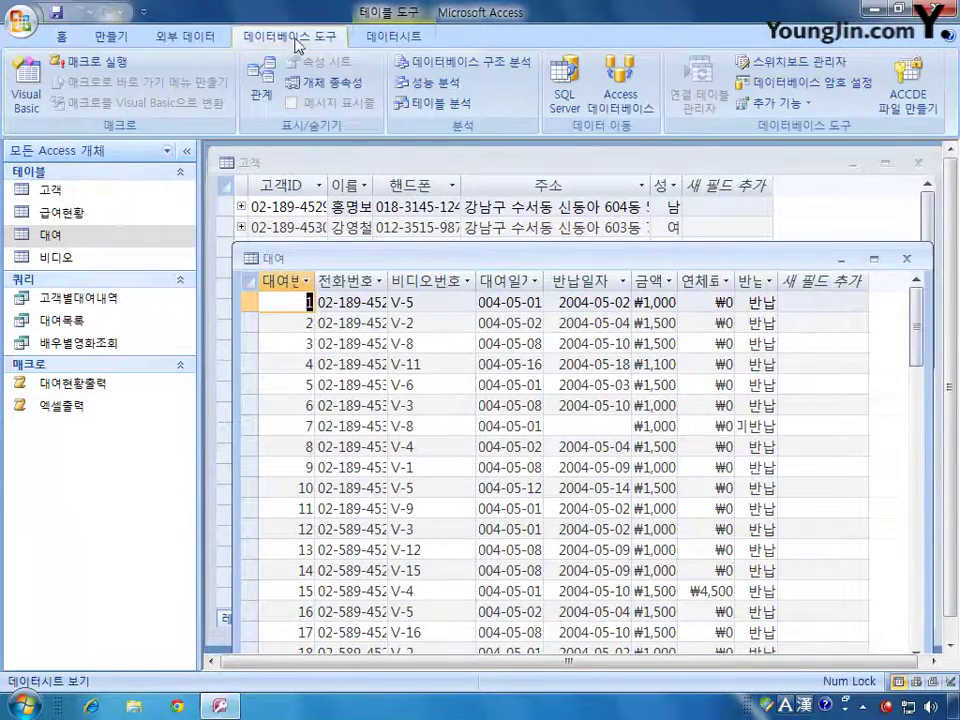
left_click(262, 80)
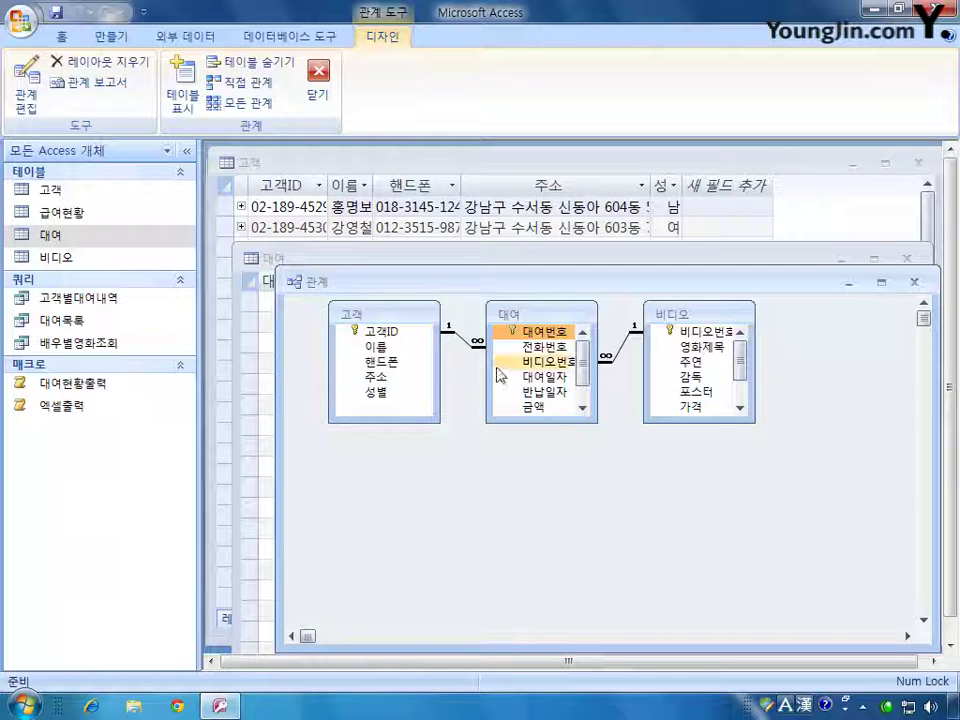
left_click(913, 282)
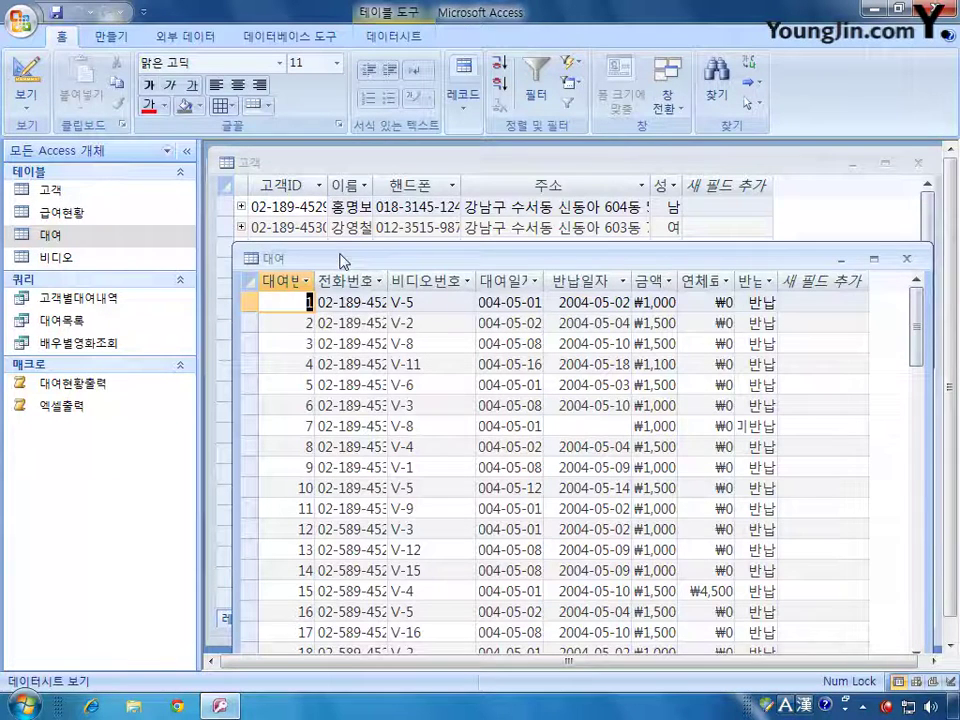
Step: Fit the 전화번호 column of 대여 to compare it with 고객ID, then close both tables without saving the layout
double_click(388, 280)
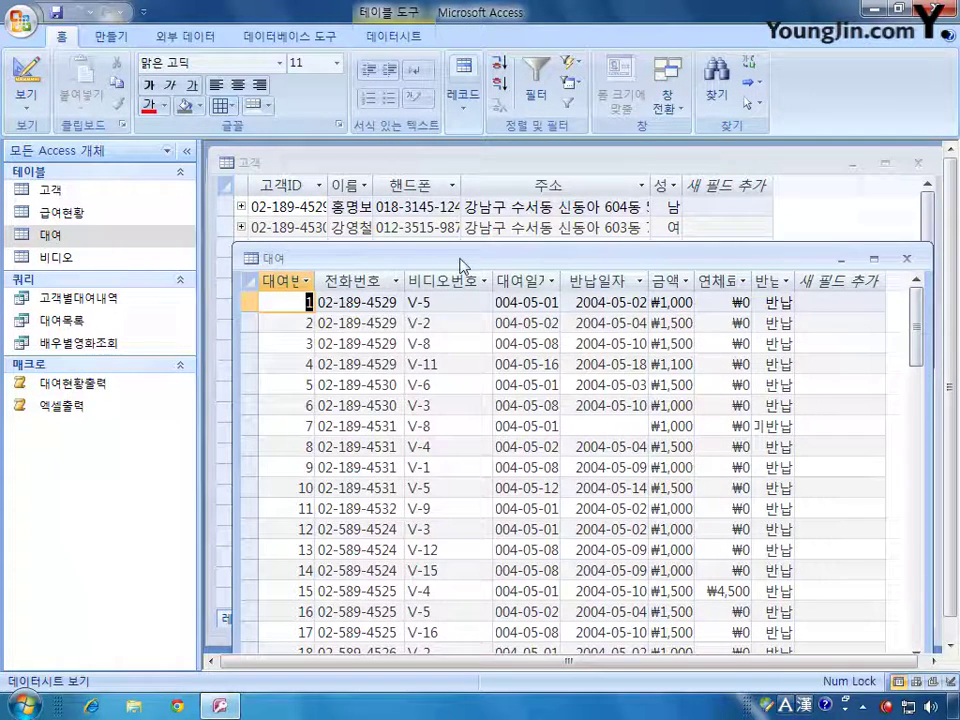
left_click_drag(463, 263, 458, 299)
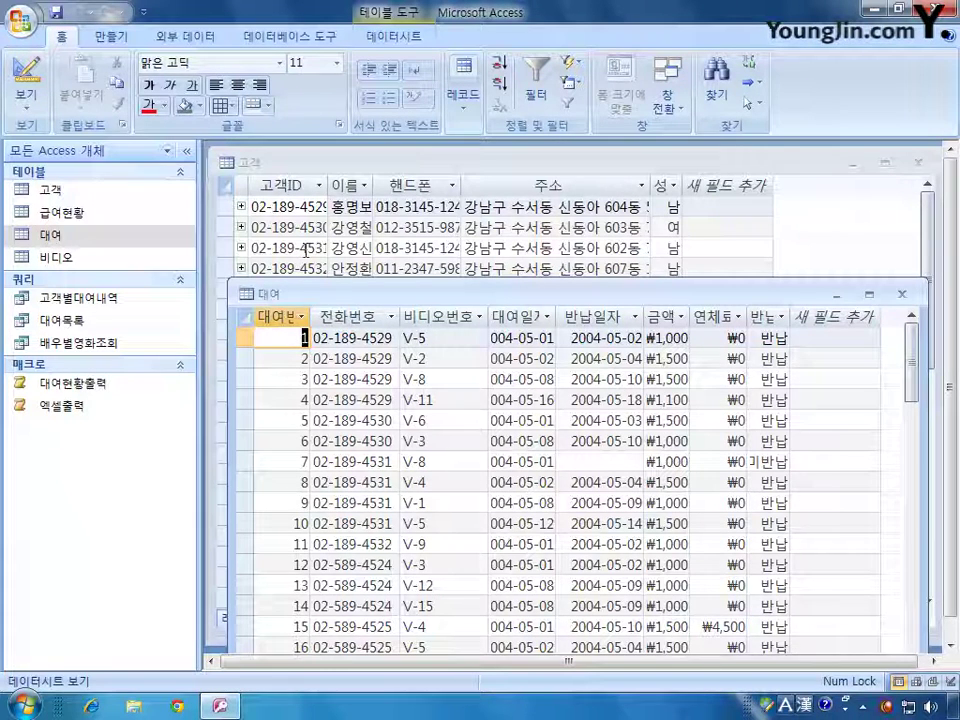
left_click(901, 294)
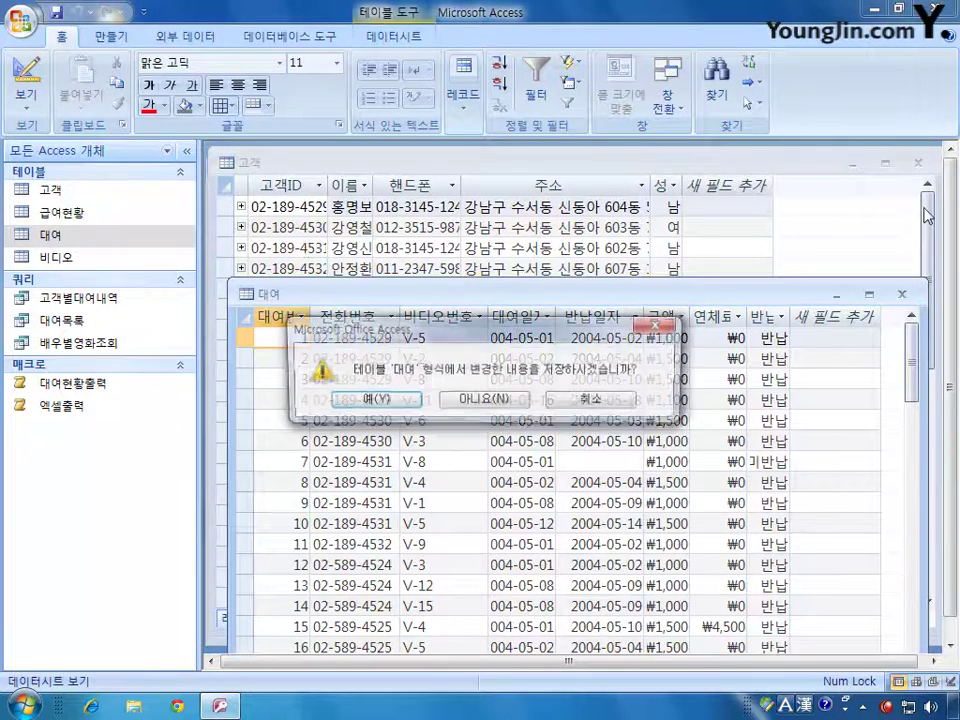
left_click(533, 402)
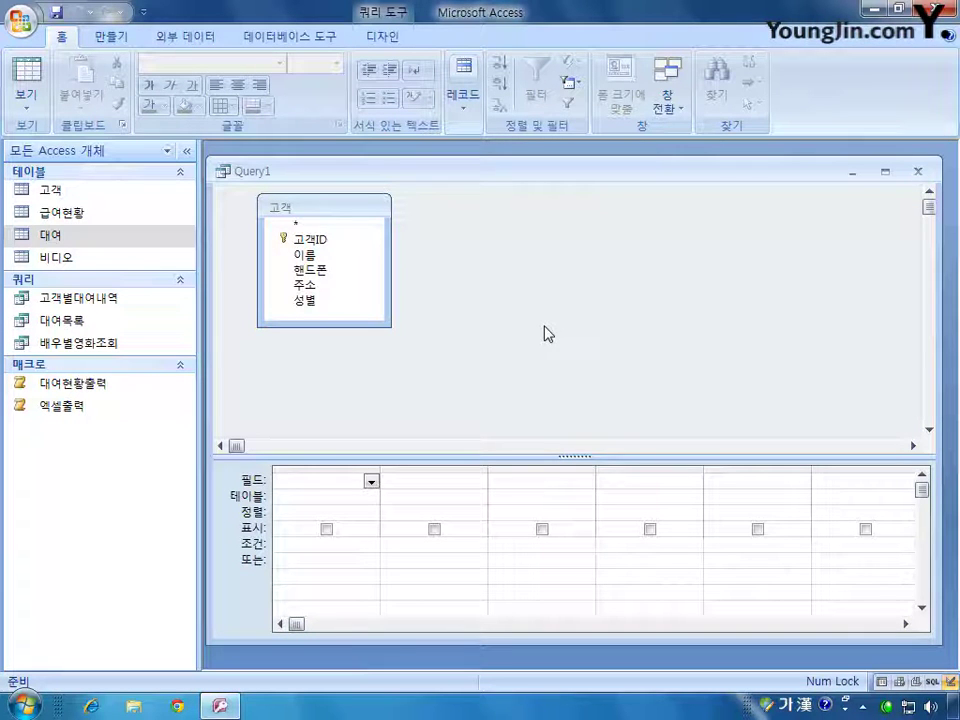
Step: Add the 고객ID, 이름, 핸드폰 and 성별 fields of the 고객 table to the query grid
left_click(324, 242)
double_click(324, 242)
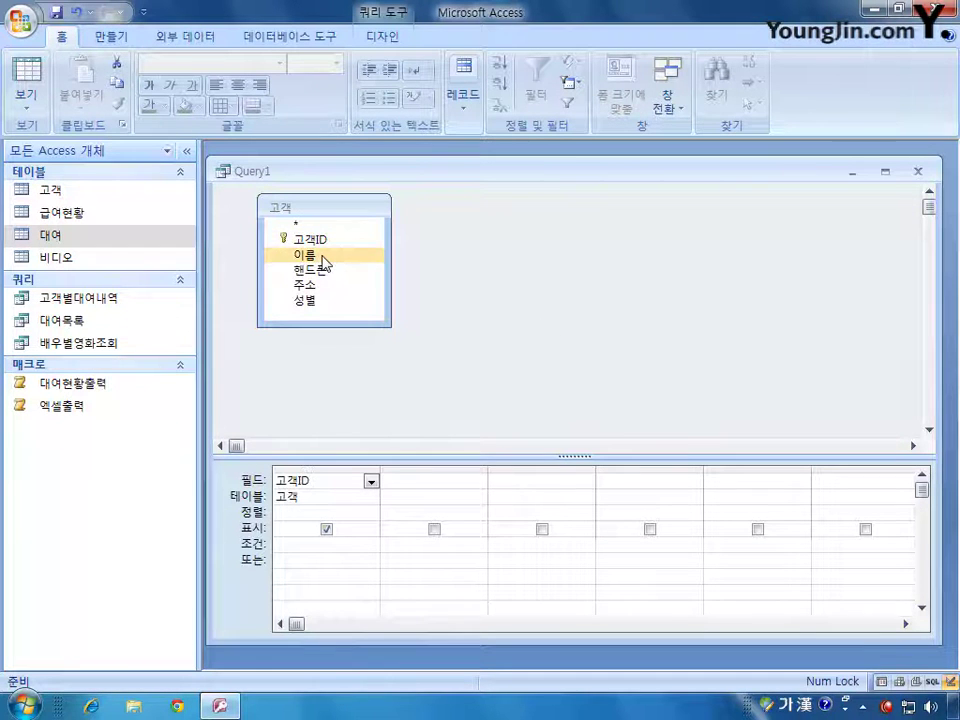
double_click(324, 260)
double_click(324, 274)
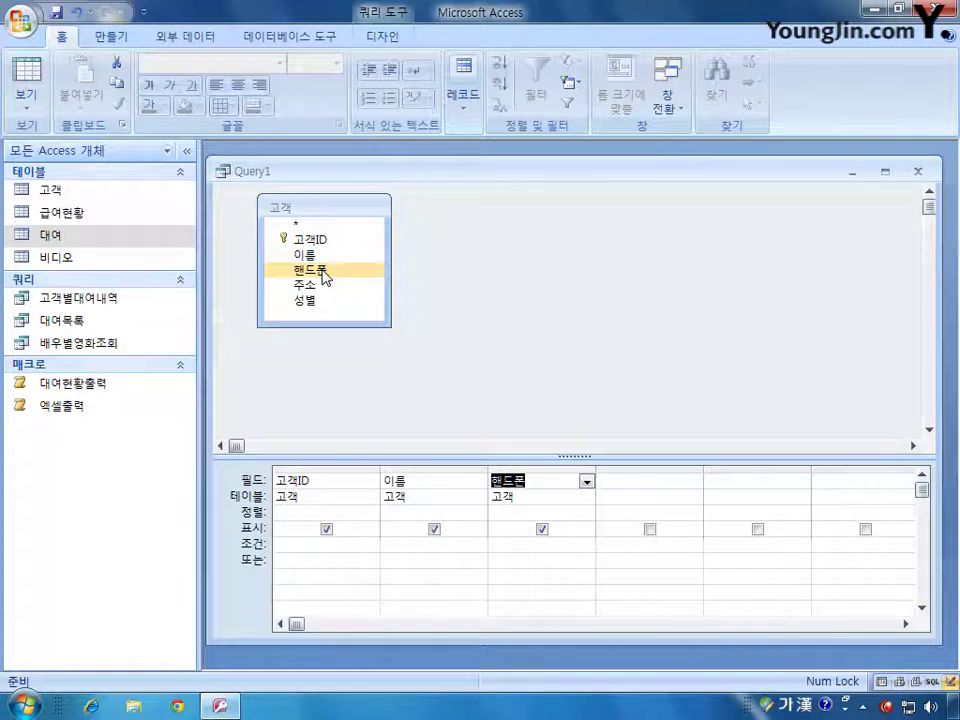
left_click(345, 298)
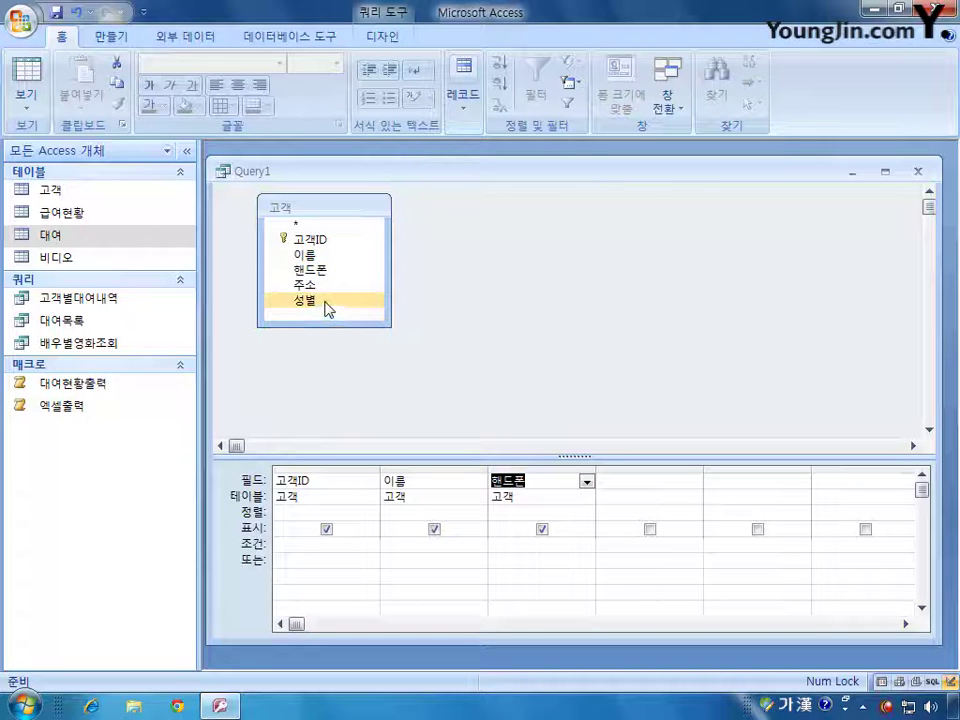
double_click(329, 305)
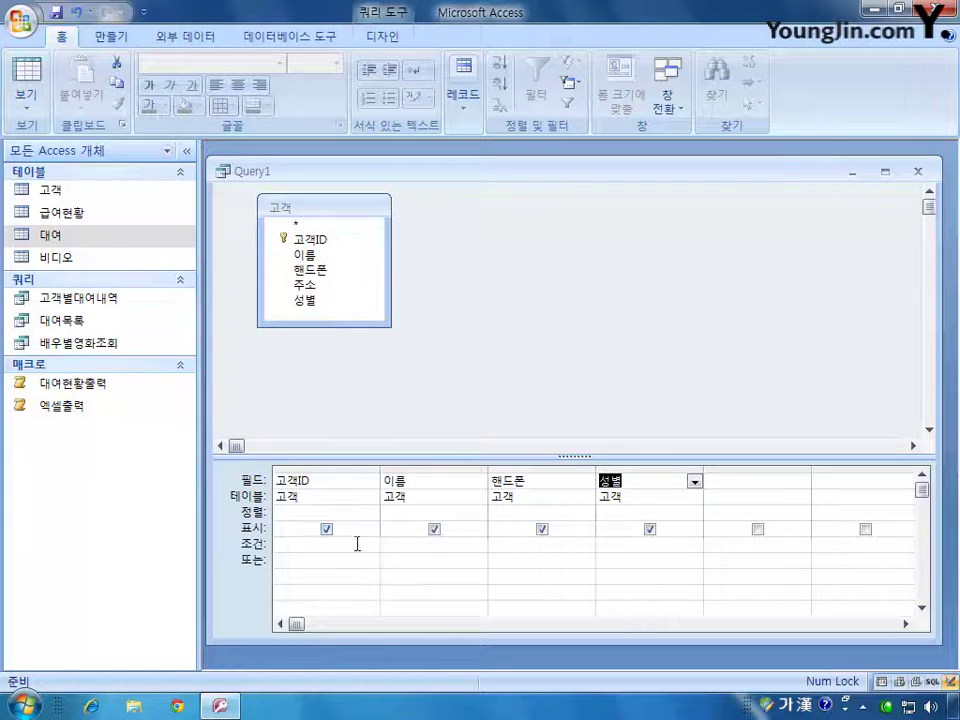
Step: Widen the 고객ID column in the query grid and enter select 전화번호 from 대여 as its criterion
left_click(315, 544)
left_click_drag(380, 469, 489, 467)
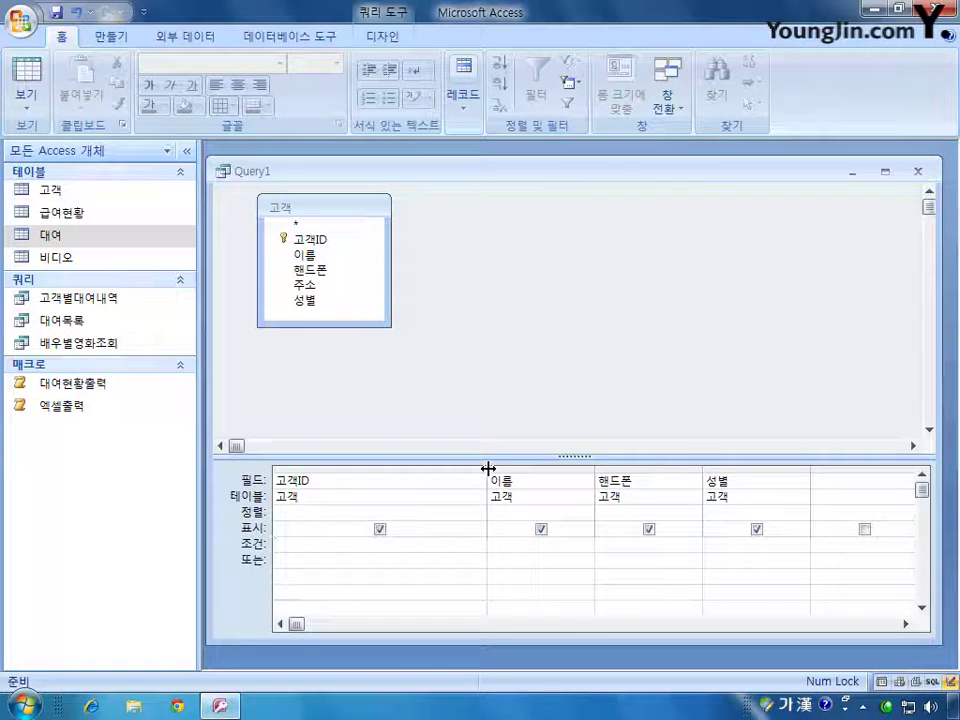
type("ㅡㅡ")
key("BackSpace")
key("BackSpace")
key("Hangul")
type("select")
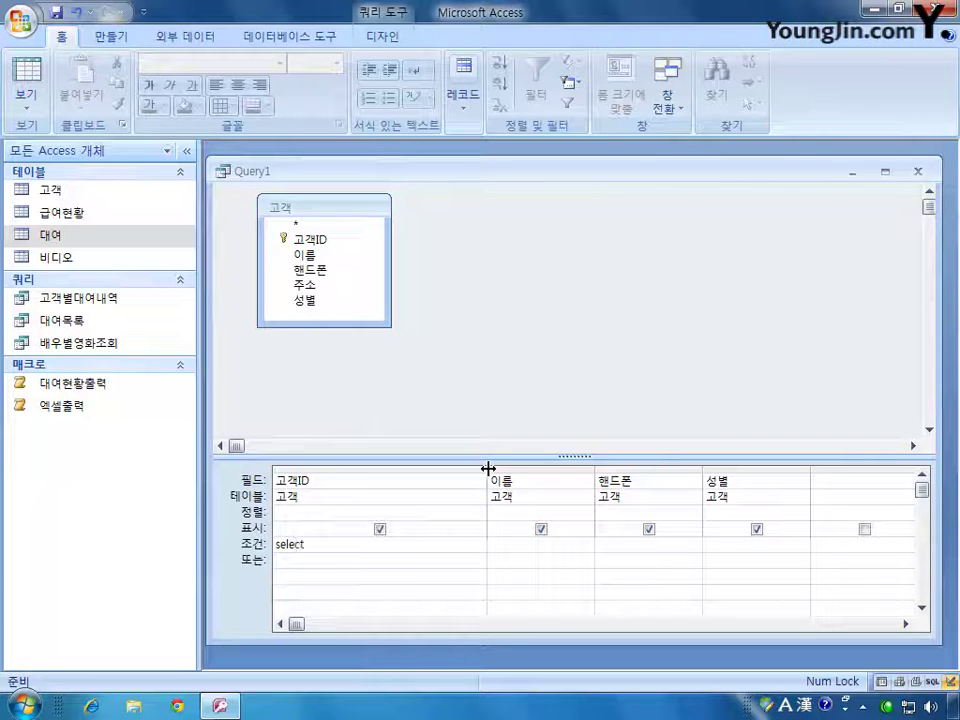
key("Hangul")
type("ㅓ")
key("BackSpace")
key("Hangul")
type("wjgh")
key("BackSpace")
key("BackSpace")
key("BackSpace")
key("BackSpace")
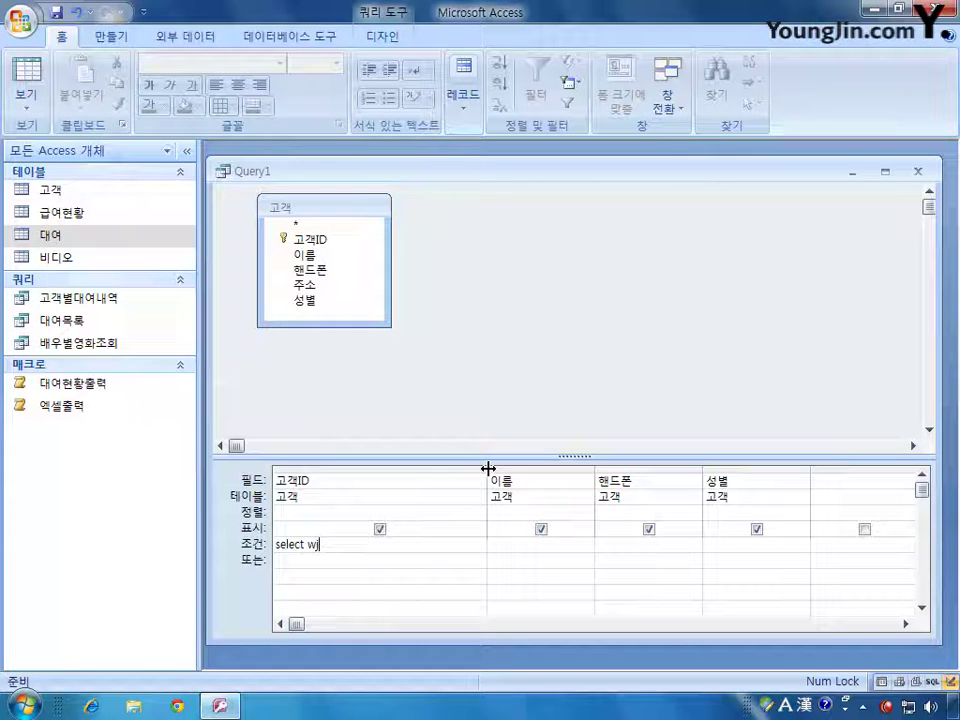
key("Hangul")
type("전화번호")
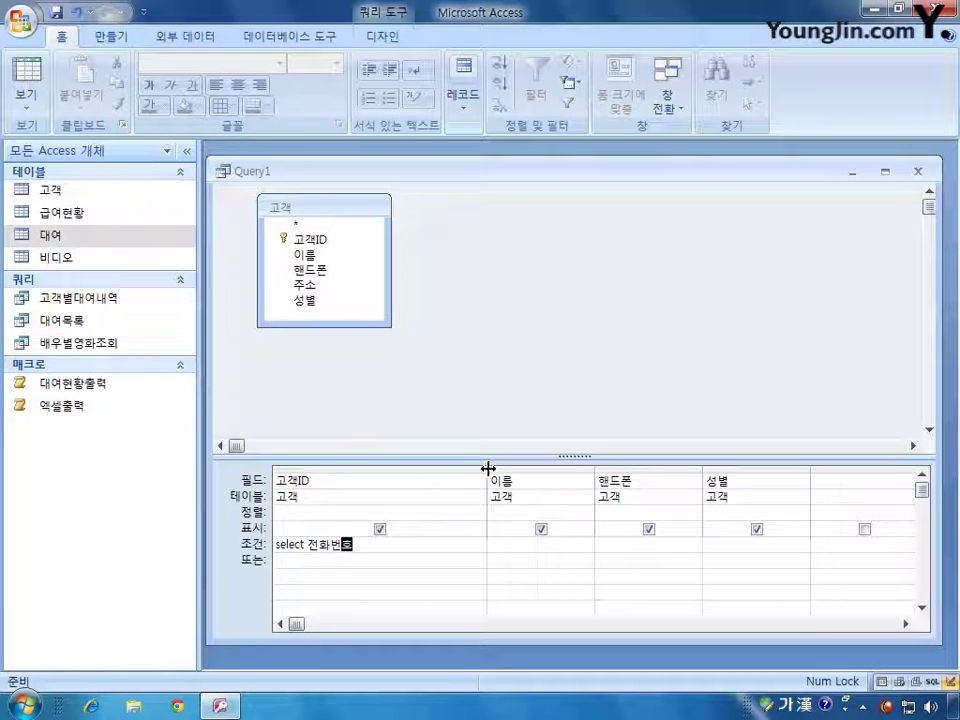
type(" ㄹ")
key("BackSpace")
key("Hangul")
type("from")
key("Hangul")
type("ㄱ여")
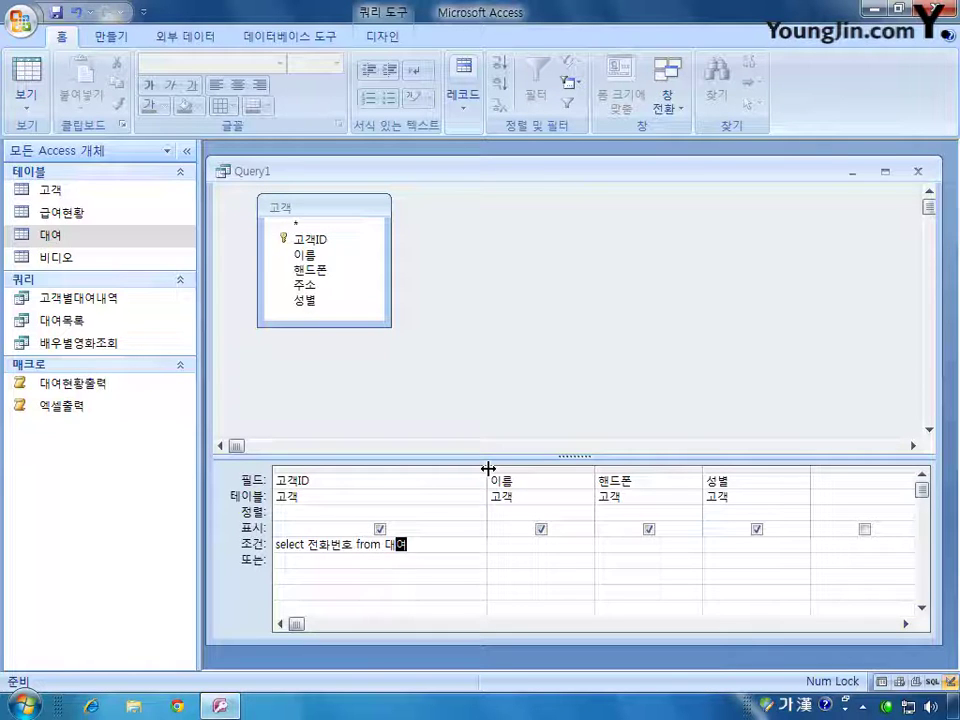
Step: Enclose the select statement in the 고객ID criterion in parentheses
left_click(277, 545)
type("(")
left_click(415, 548)
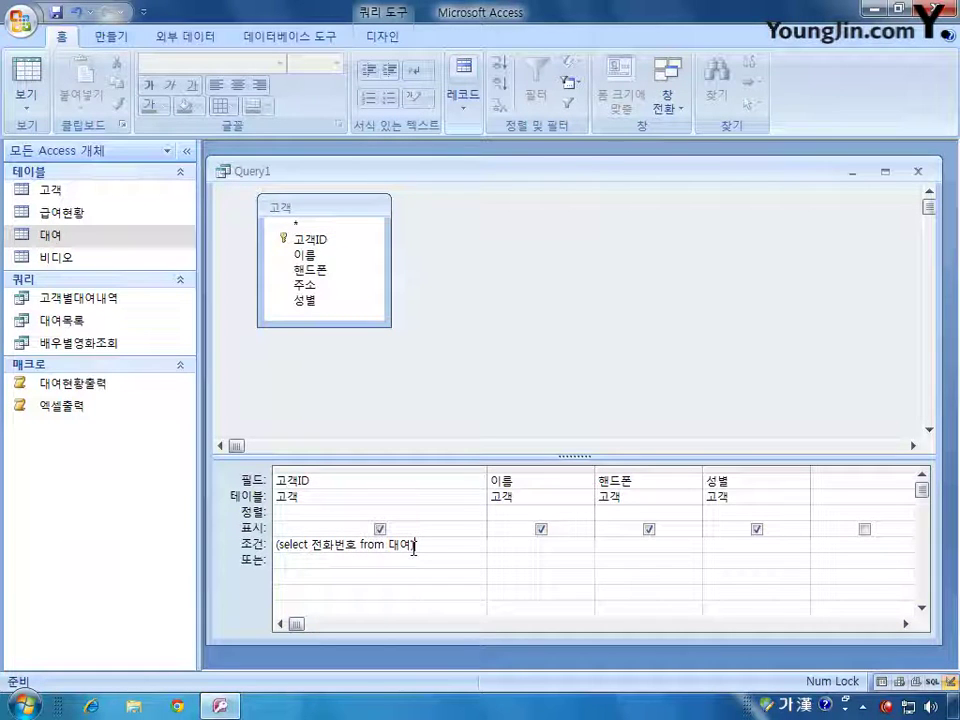
type(")")
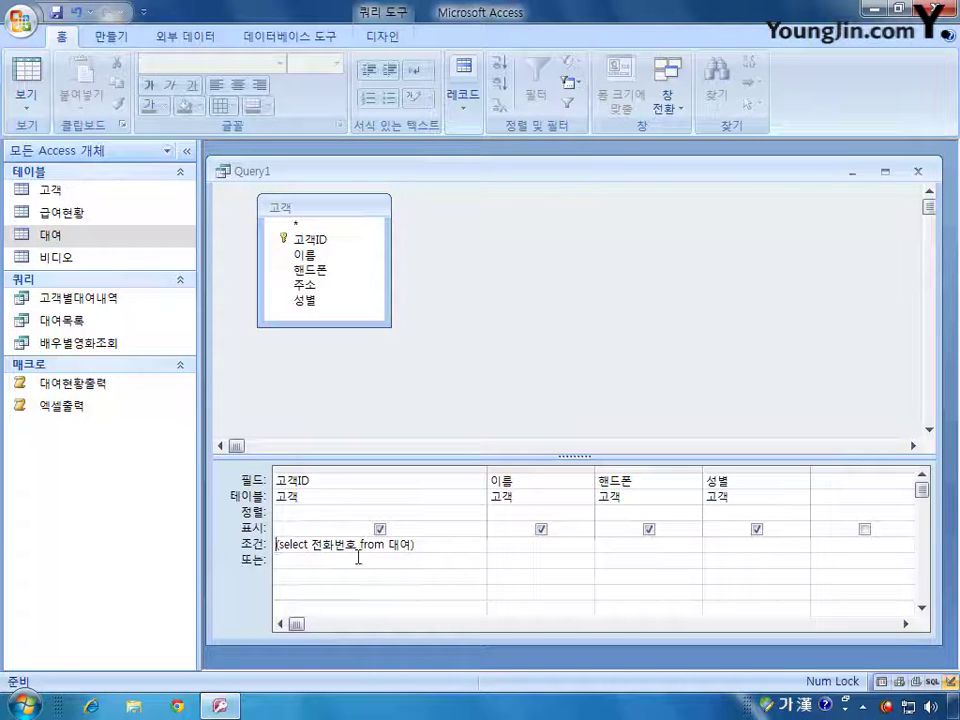
Step: Put not in before the parenthesised subquery in the 고객ID criterion
key("Home")
type("ㅜ")
key("BackSpace")
key("Hangul")
type("not")
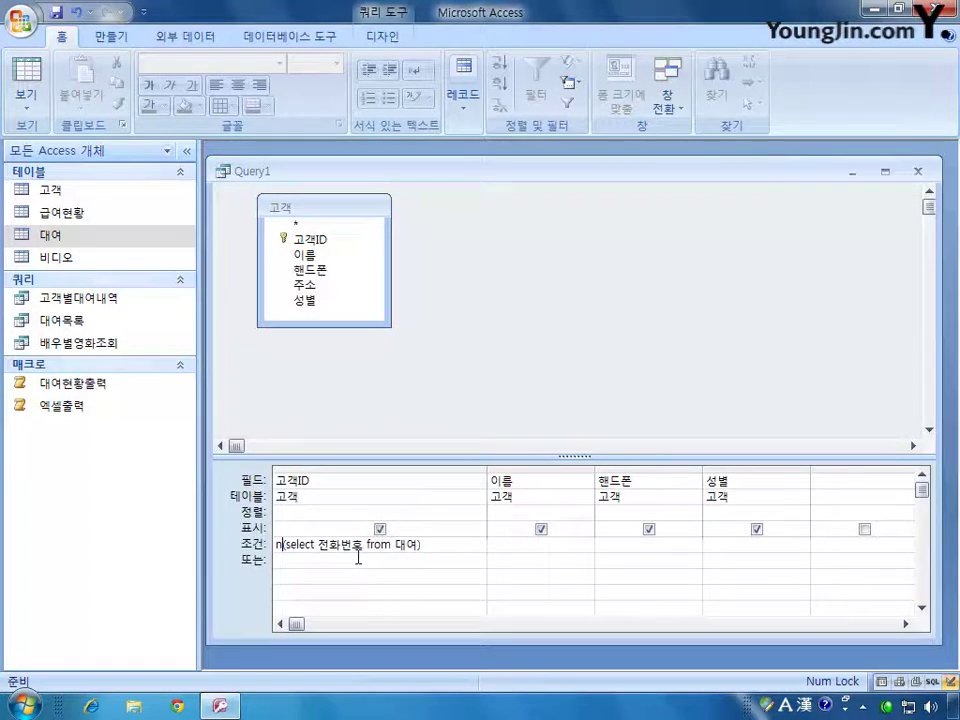
type(" in")
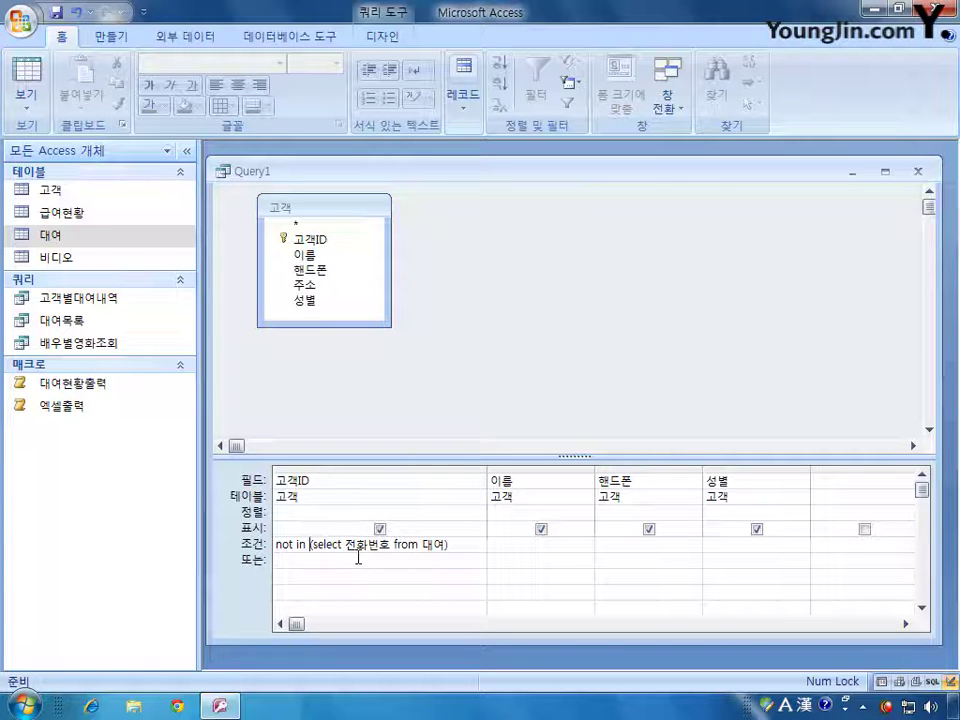
Step: Review the subquery and not in parts of the criterion, then show the query's results in datasheet view
left_click_drag(310, 544, 452, 547)
left_click_drag(307, 545, 293, 562)
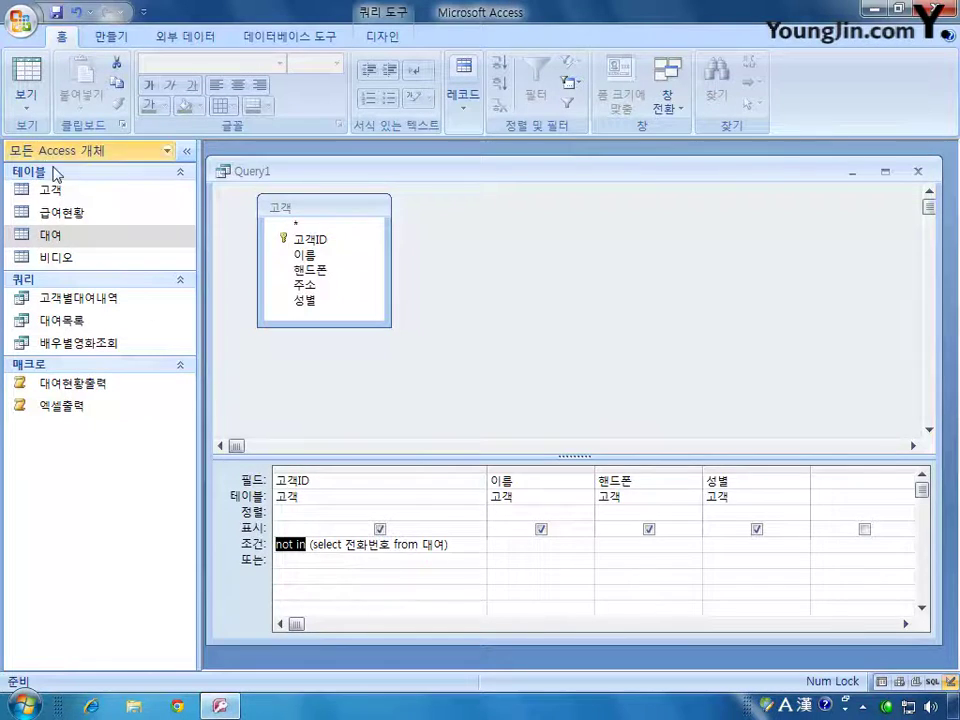
left_click(26, 80)
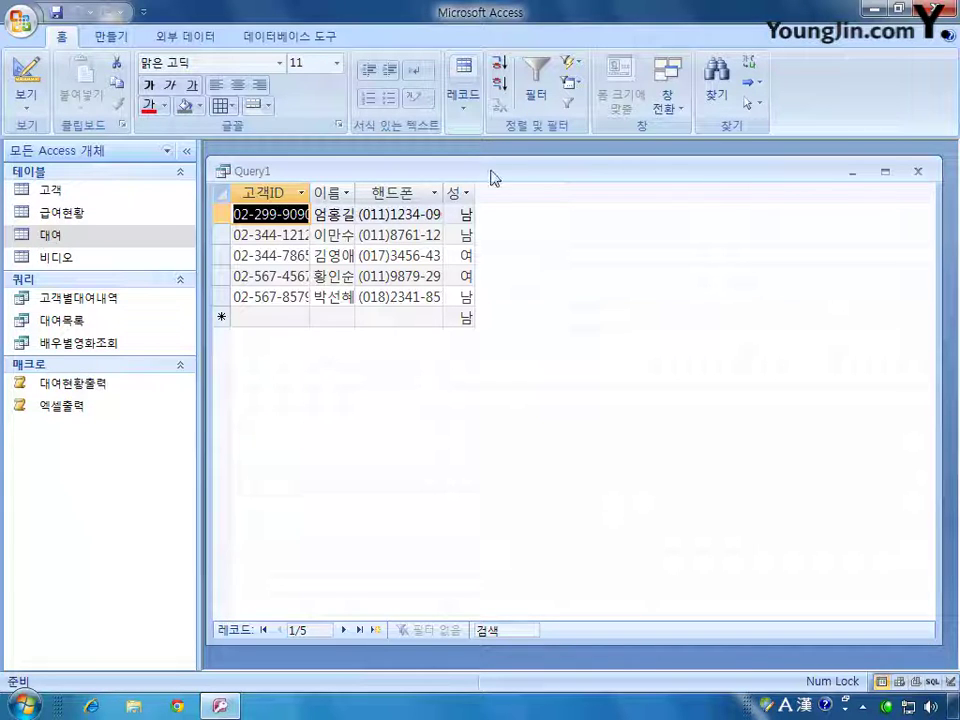
Step: Close the query and save it as 대여실적이없는고객조회
left_click(918, 172)
left_click(372, 400)
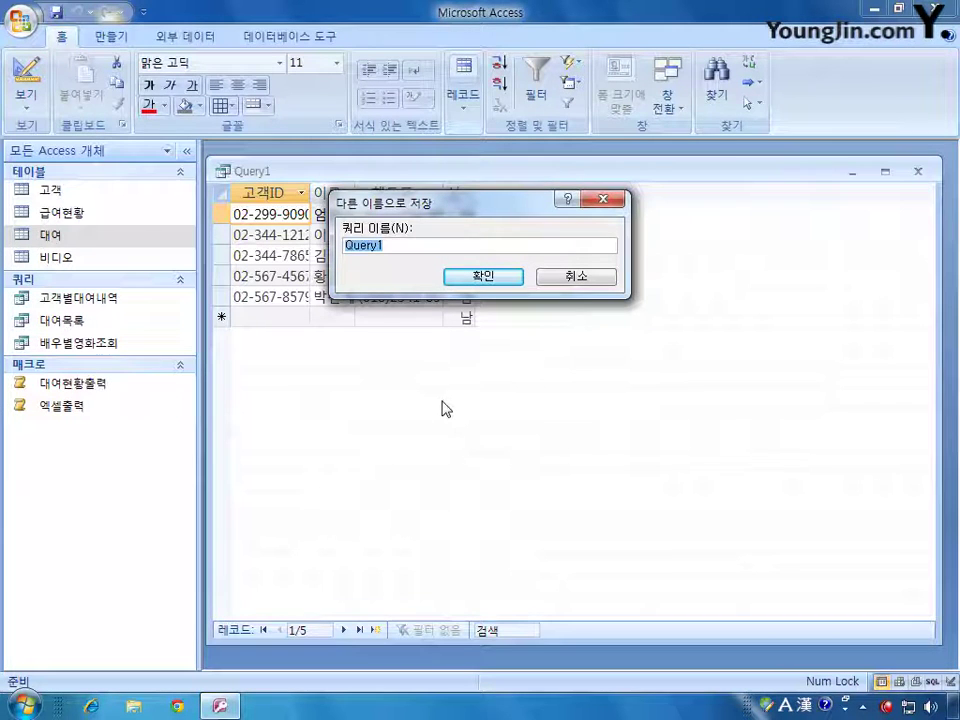
type("eo")
key("BackSpace")
key("BackSpace")
key("Hangul")
type("대여실적이")
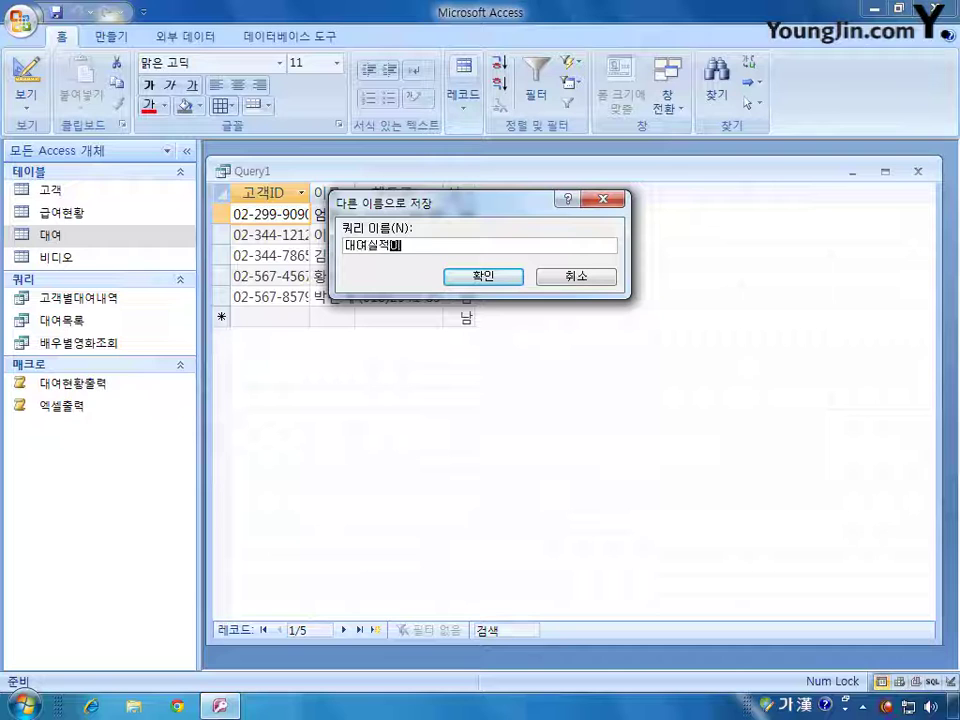
type("없는고객조회")
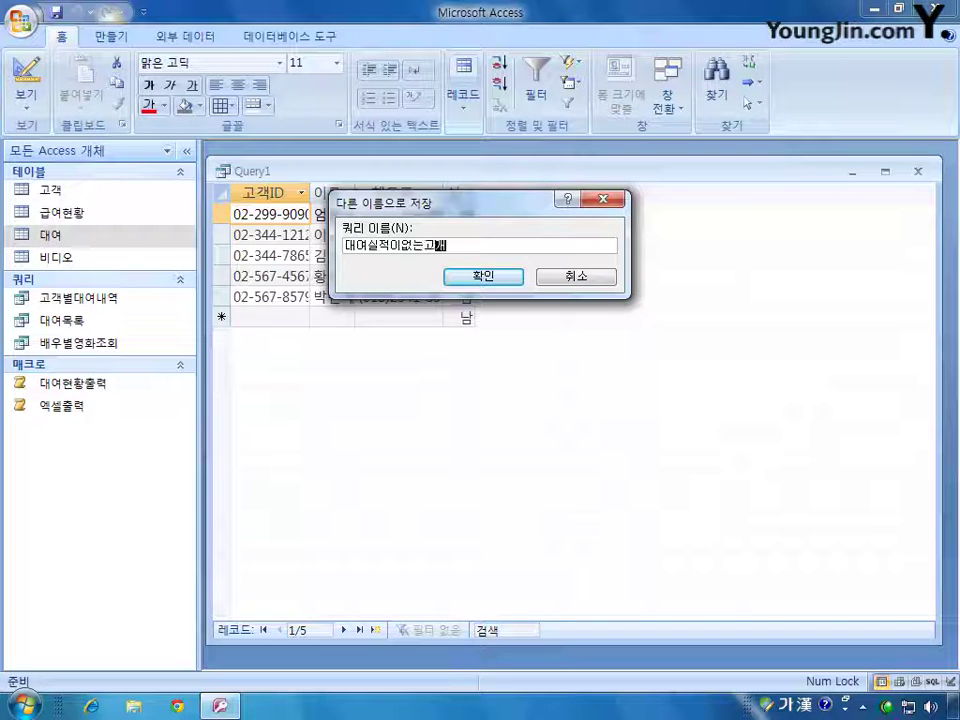
key("Return")
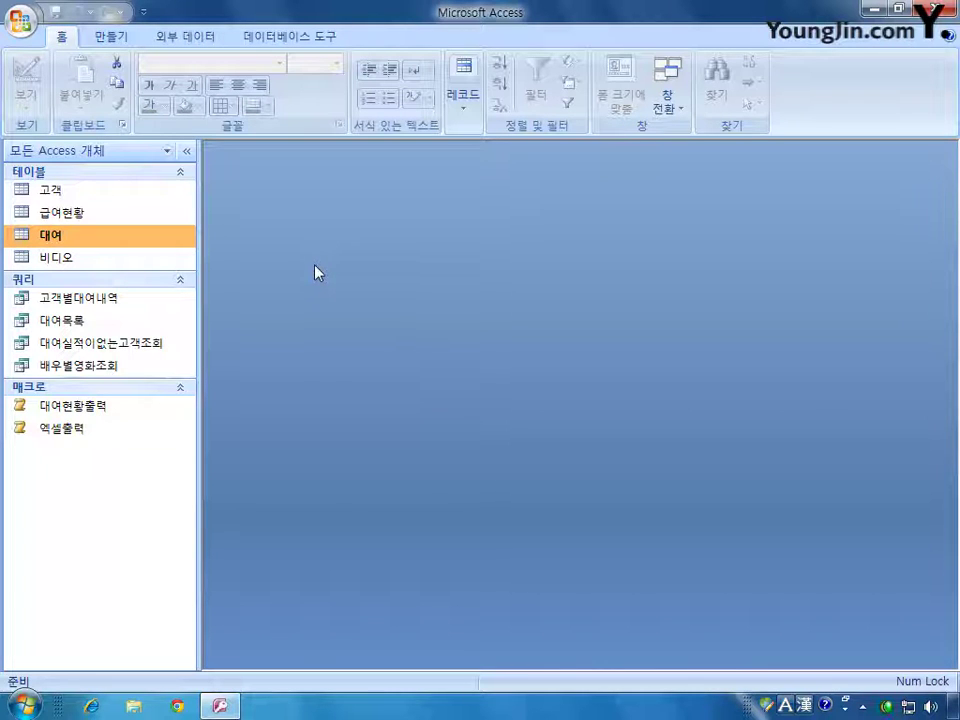
Step: Start a crosstab query with the query wizard, using the 대여목록 query as its source
left_click(118, 38)
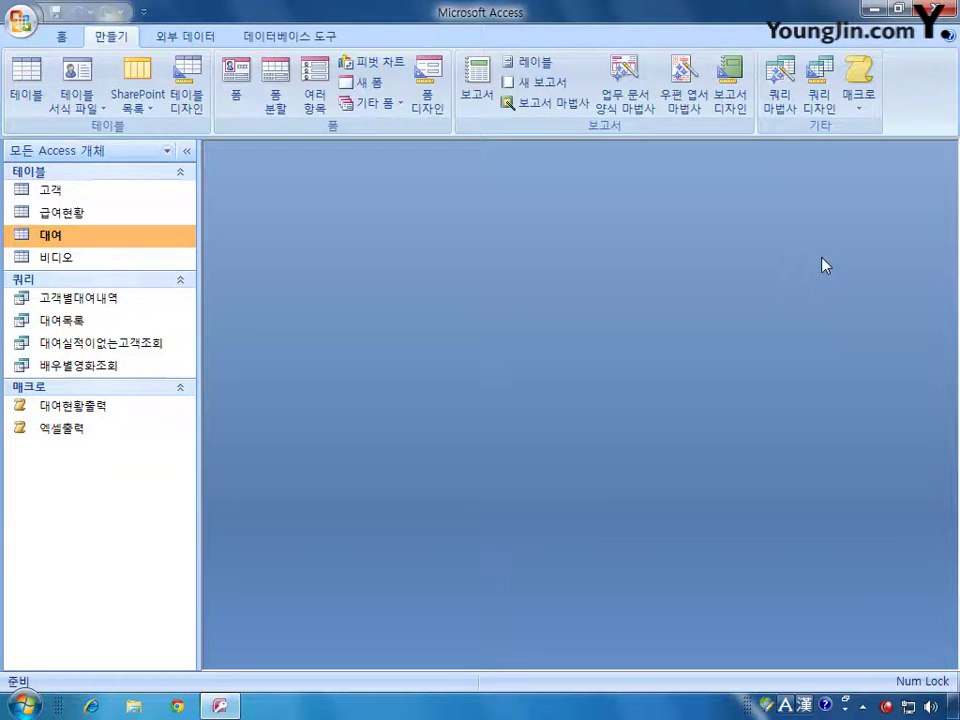
left_click(780, 82)
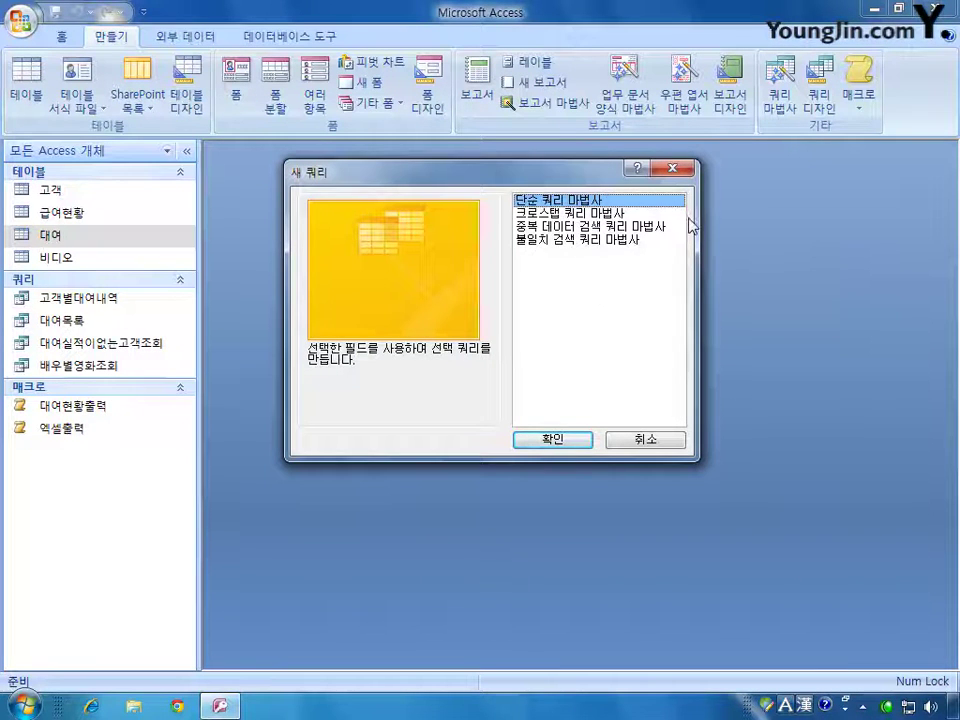
left_click(615, 213)
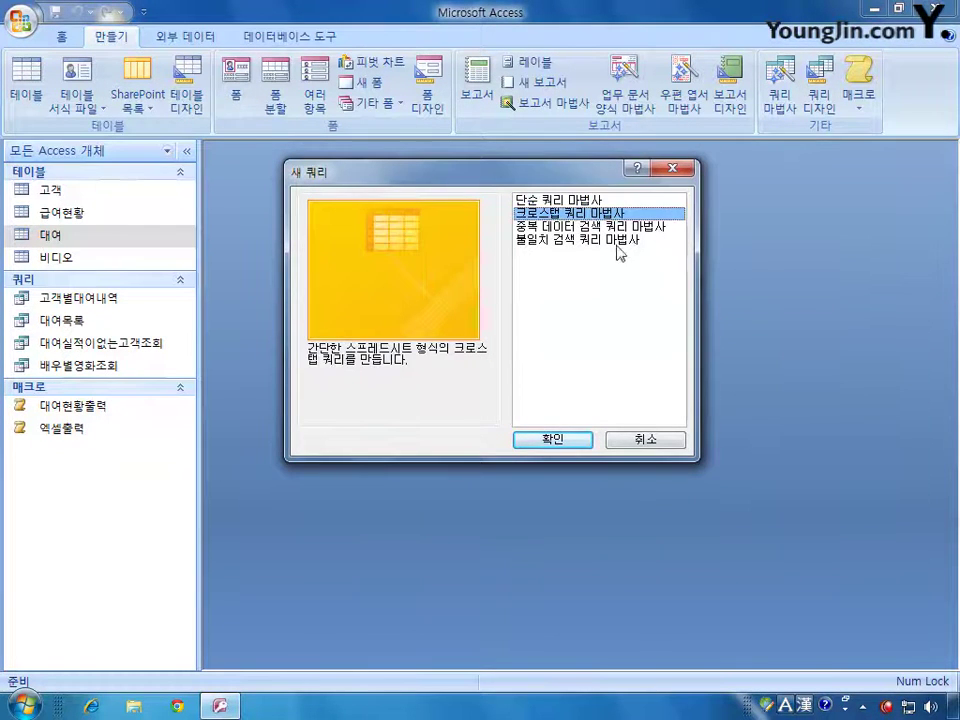
left_click(553, 440)
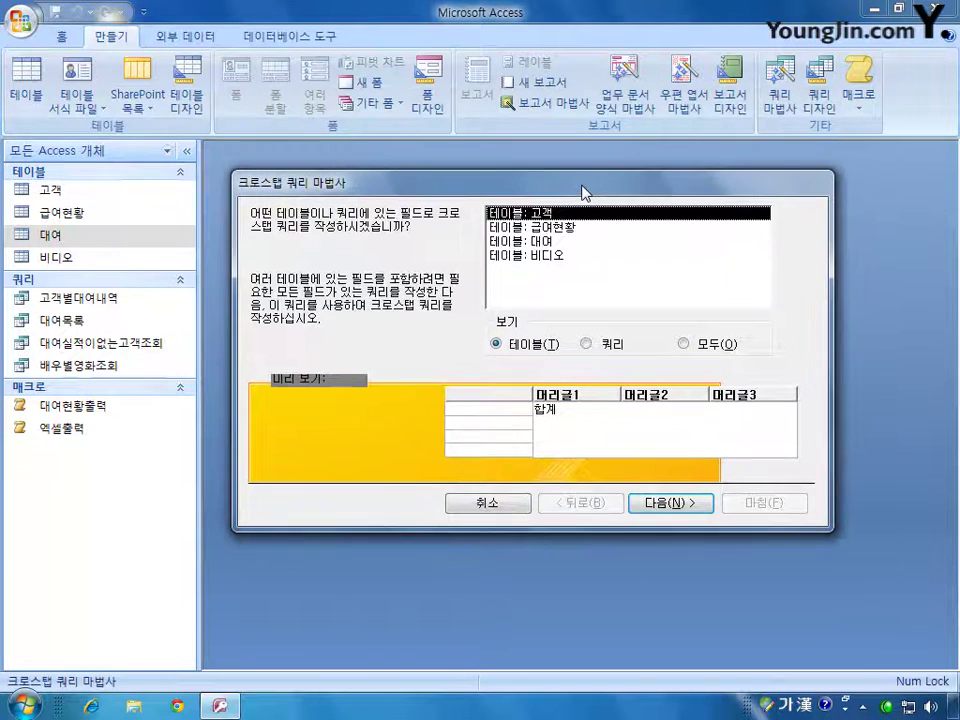
left_click_drag(583, 191, 585, 194)
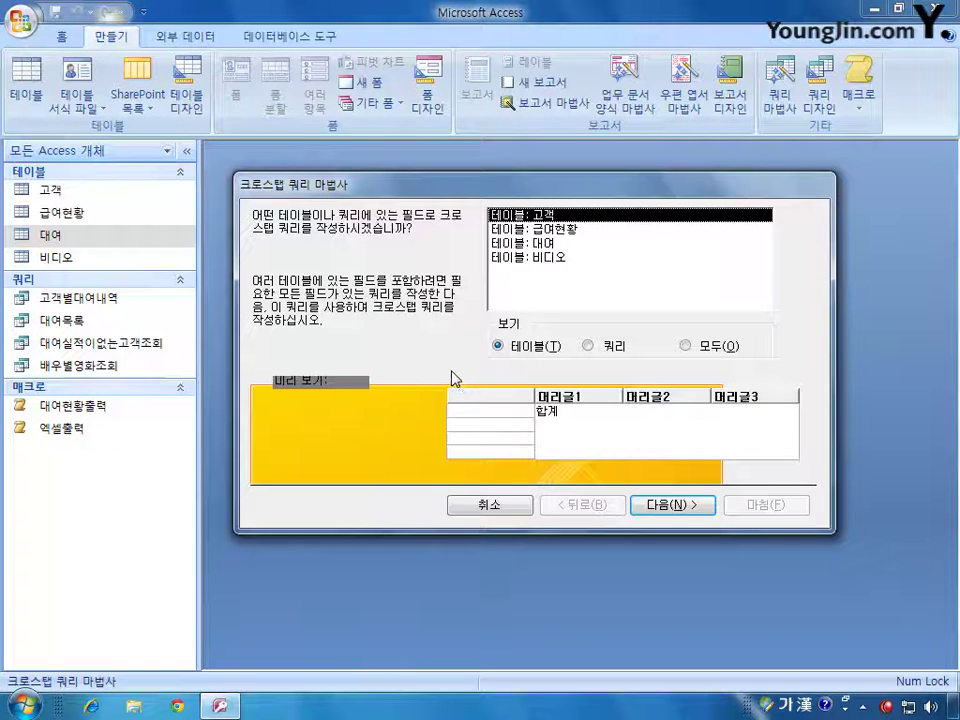
left_click(589, 346)
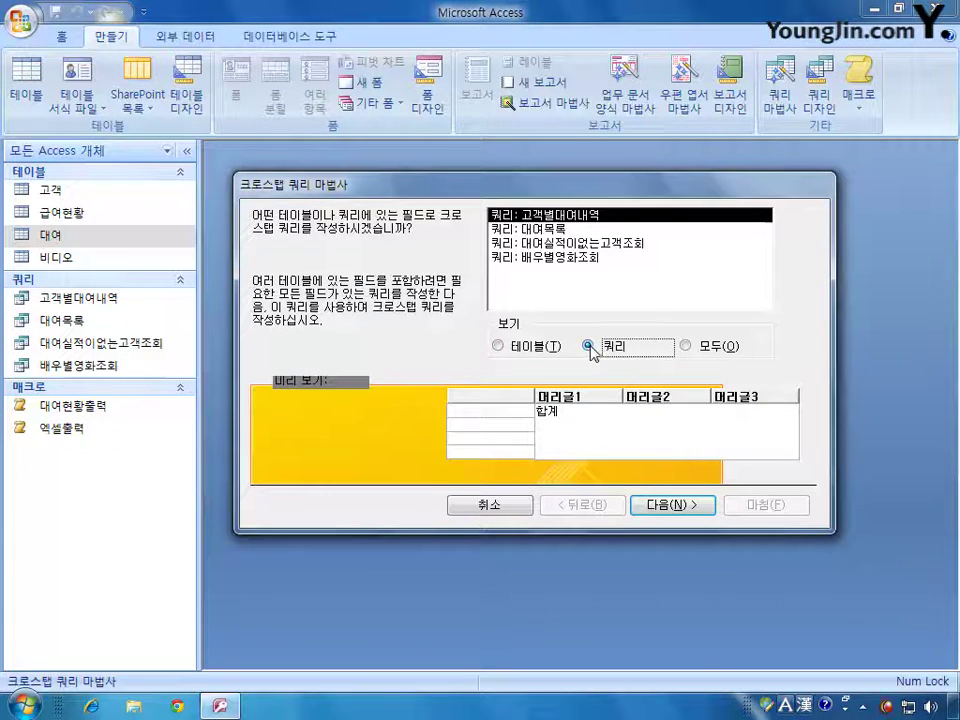
left_click(548, 229)
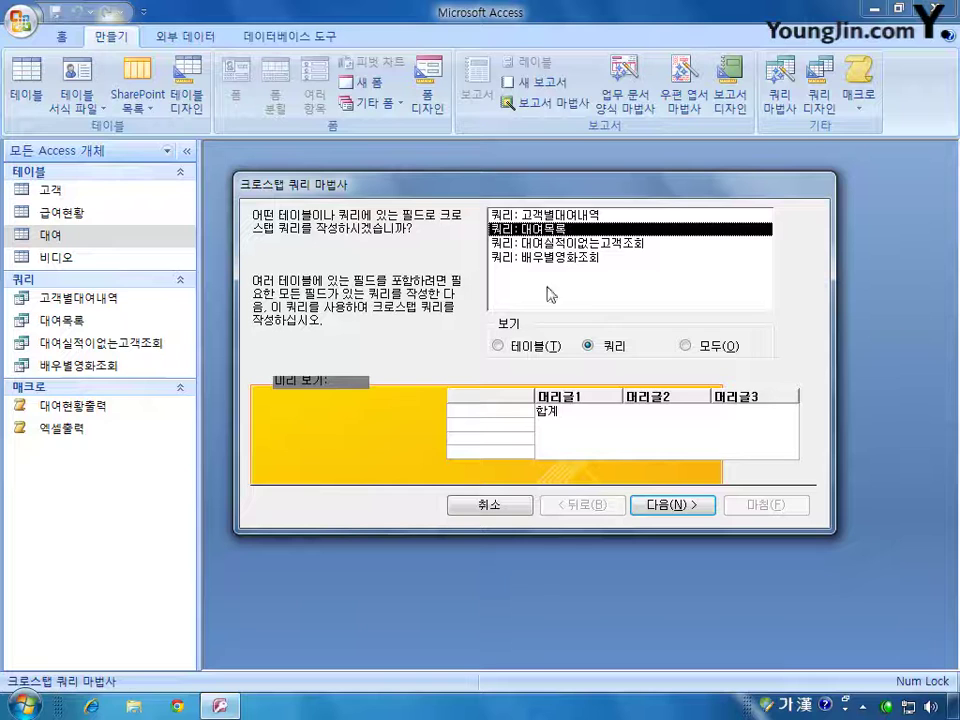
left_click(663, 508)
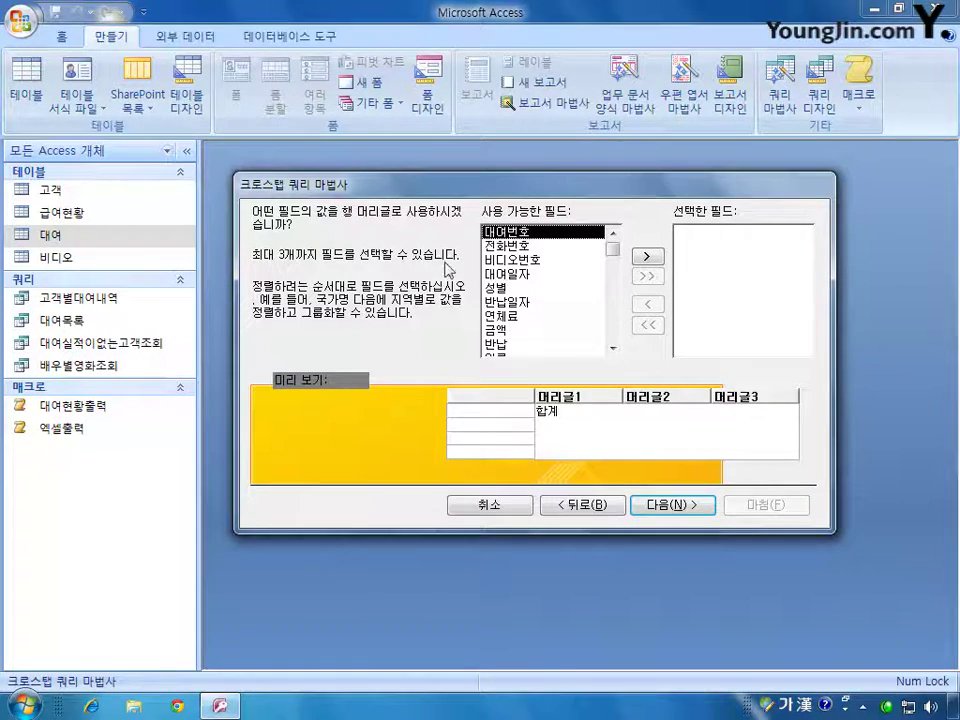
Step: Use 영화제목 as the crosstab's row heading and 성별 as its column heading
left_click_drag(613, 249, 614, 355)
left_click(521, 355)
double_click(521, 355)
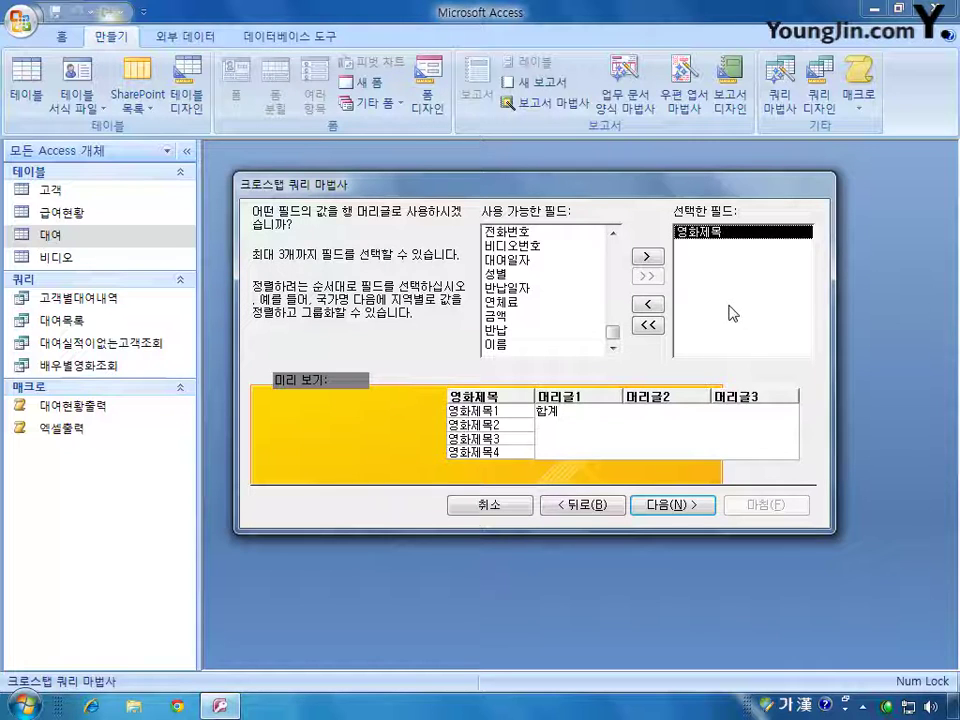
left_click(675, 505)
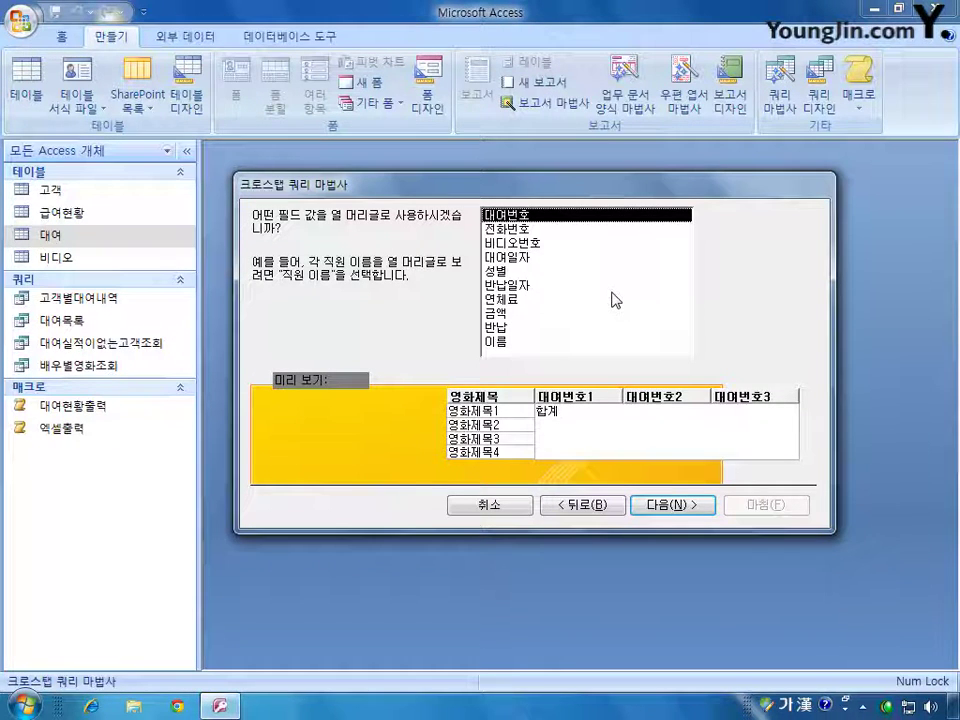
double_click(503, 272)
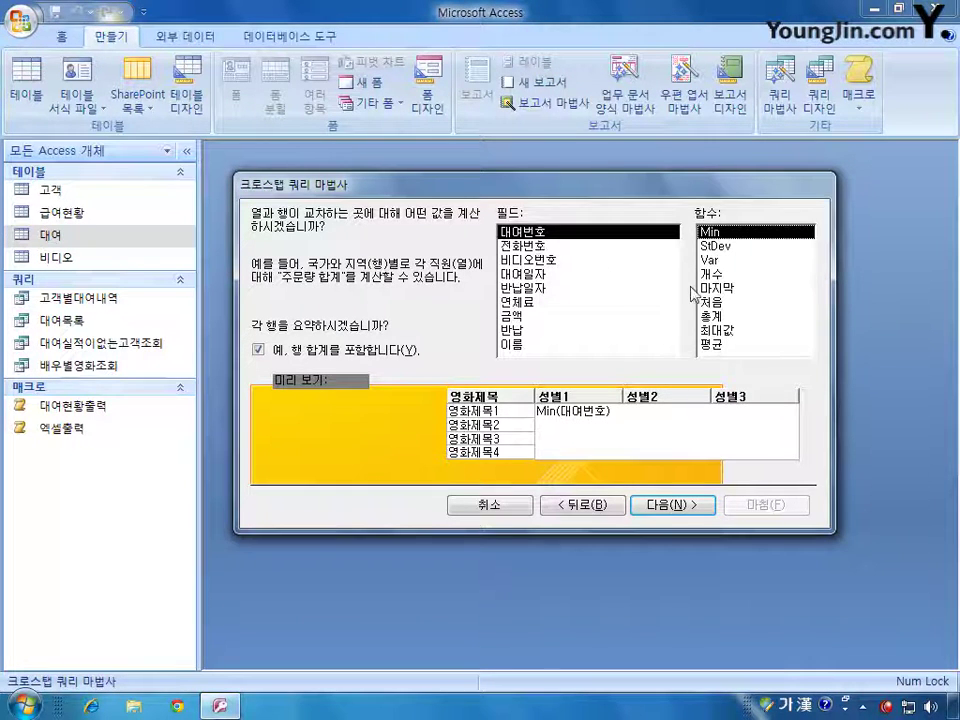
Step: Calculate the count (개수) of 대여번호 as the crosstab value and finish the query under the name 성별대여수
left_click(724, 274)
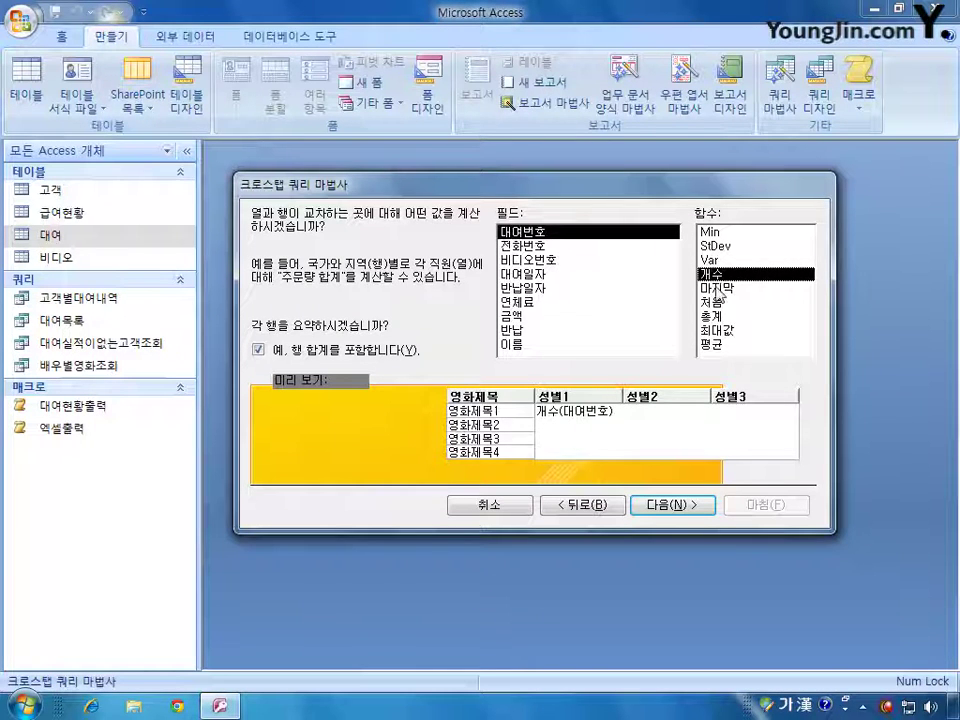
left_click(677, 505)
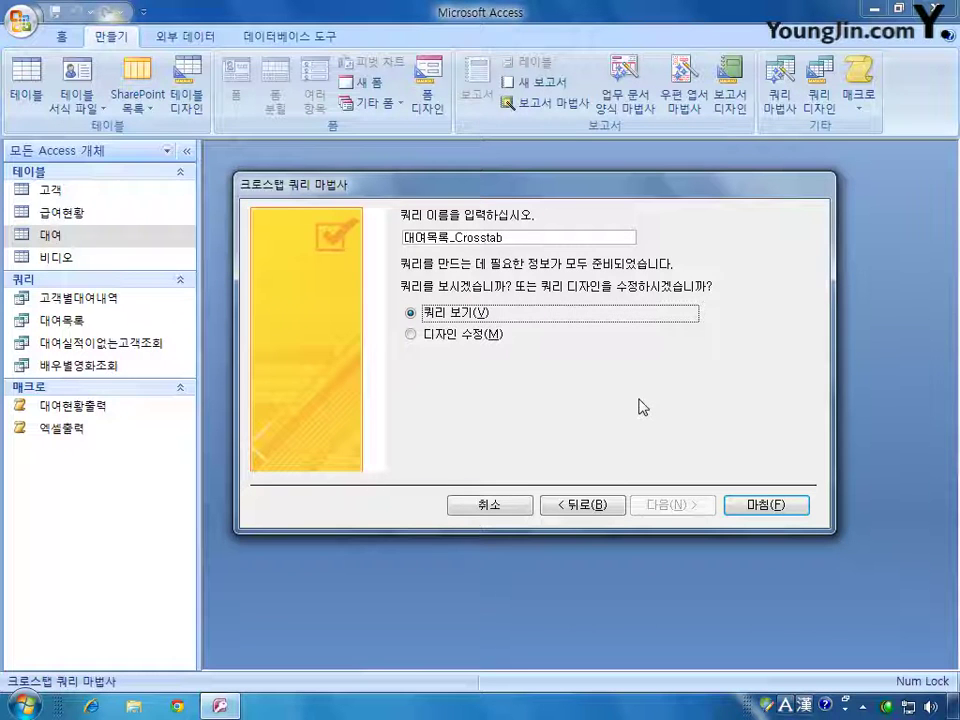
left_click_drag(505, 237, 403, 237)
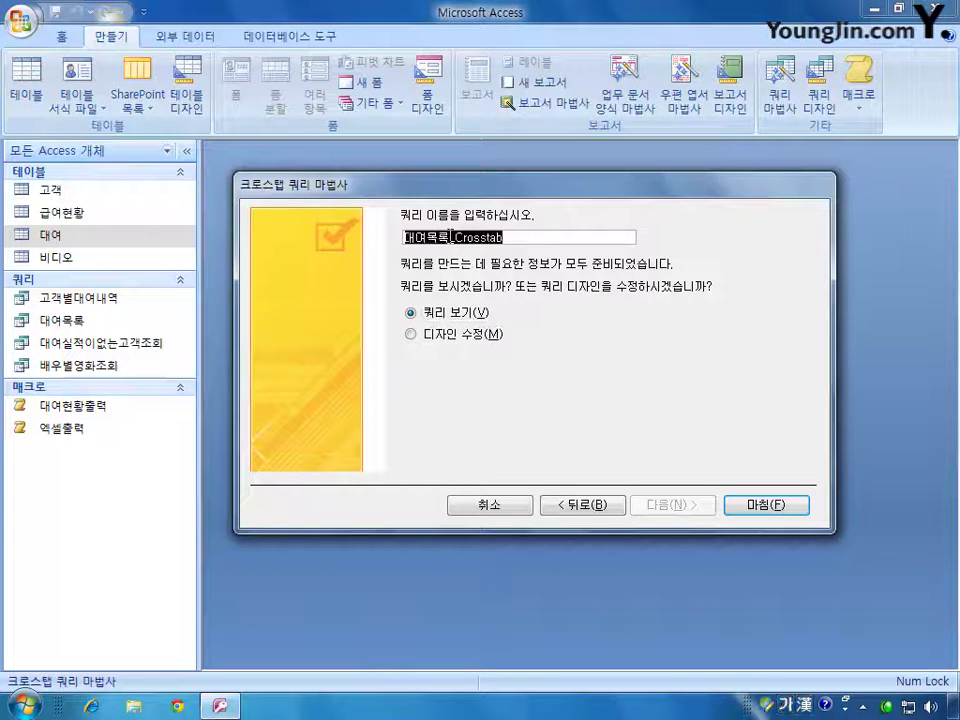
type("성별")
type("대여목")
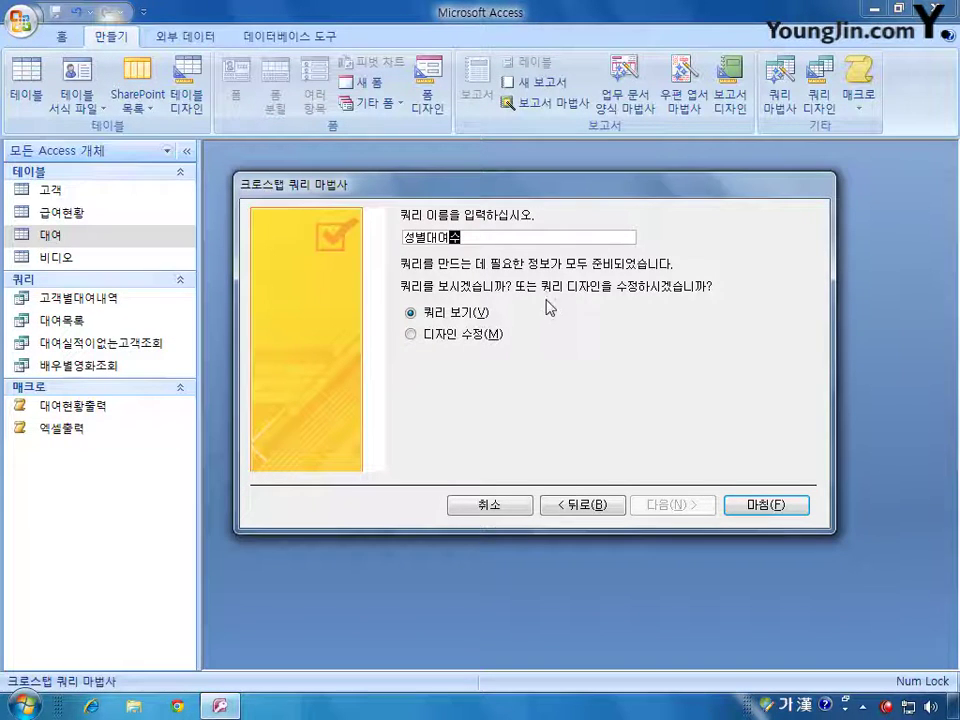
left_click(766, 505)
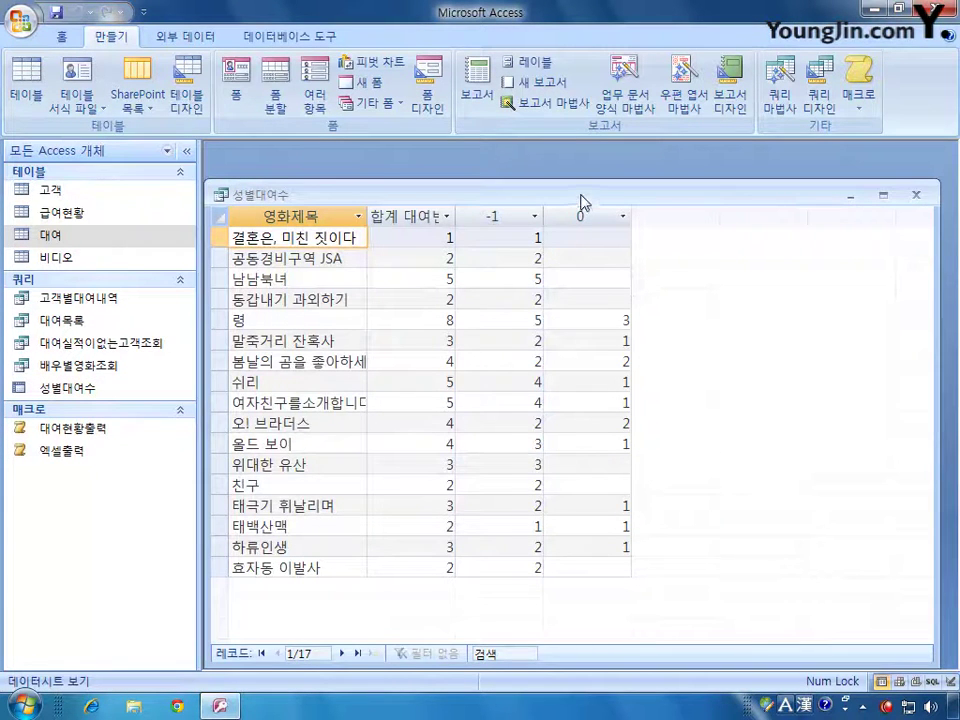
Step: Show 성별대여수 in design view and rename the row-total 대여번호 column to 전체 대여수
left_click_drag(582, 201, 590, 177)
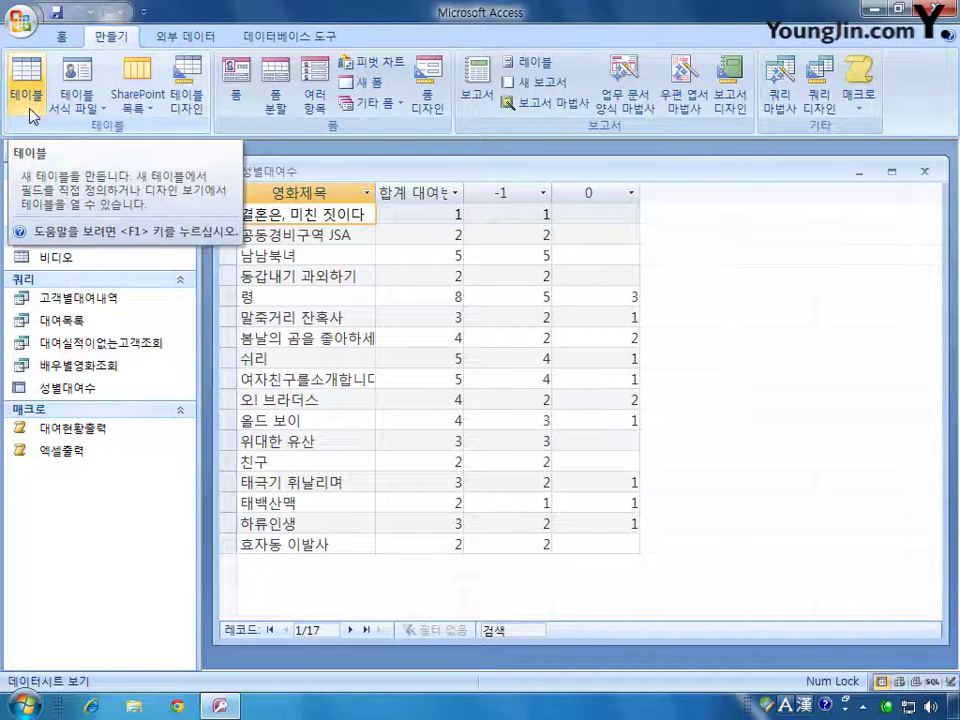
left_click(62, 36)
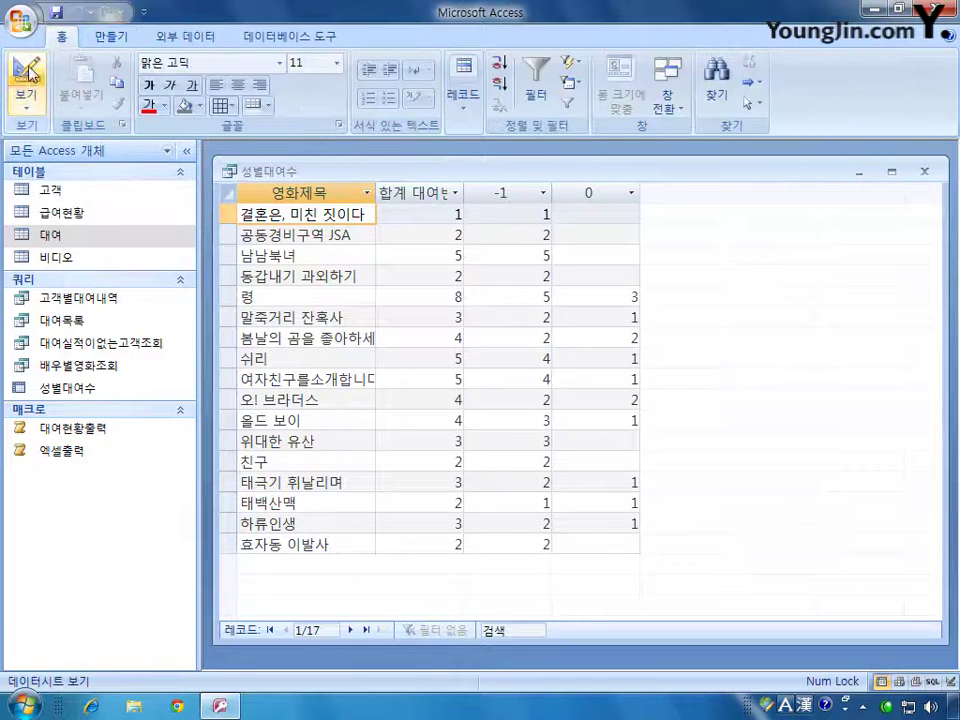
left_click(27, 72)
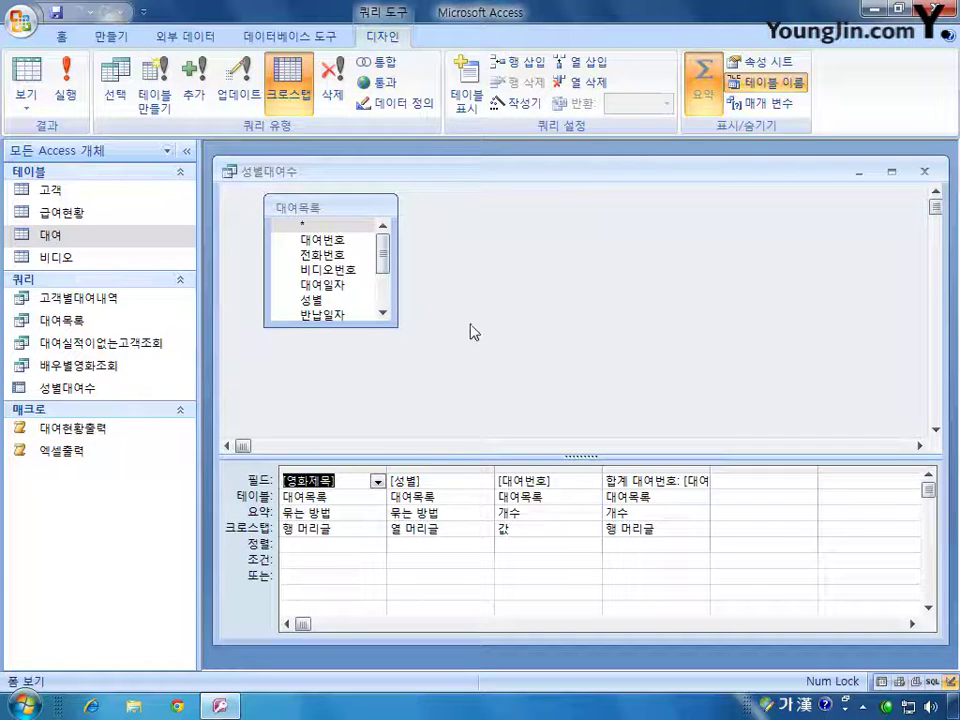
left_click(678, 482)
left_click_drag(678, 482, 605, 482)
double_click(710, 470)
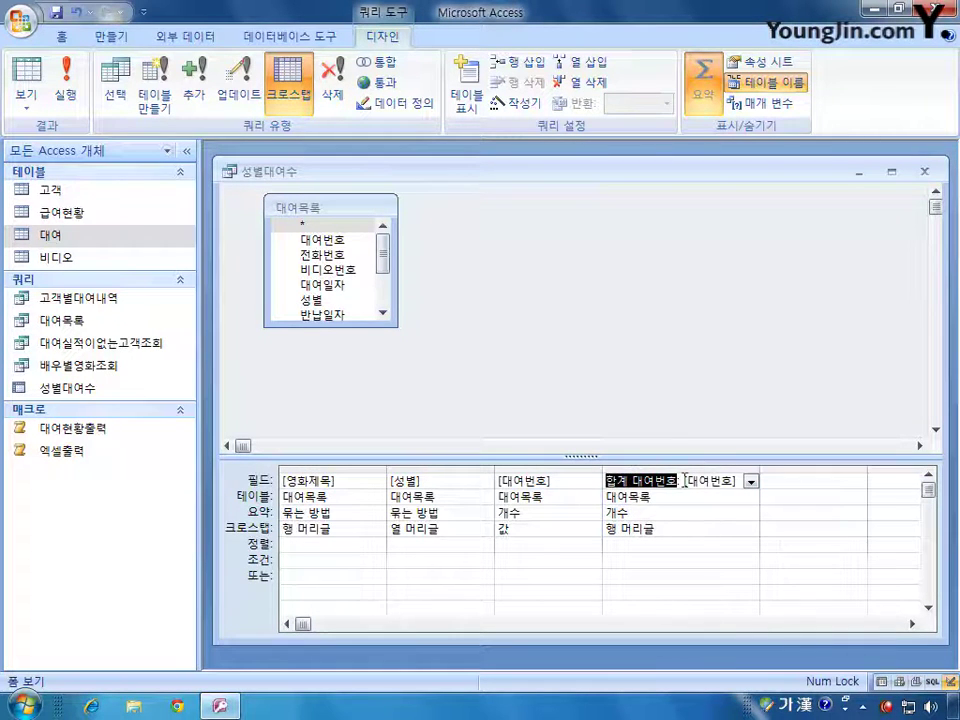
left_click(680, 482)
left_click_drag(680, 482, 598, 470)
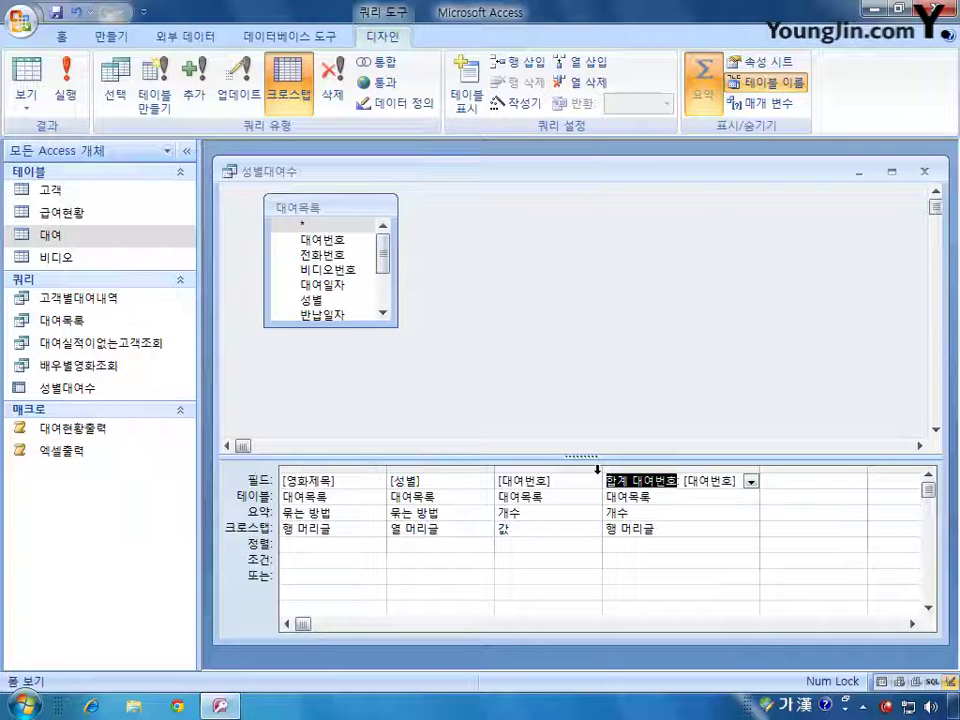
type("ㅈ전체 대여수")
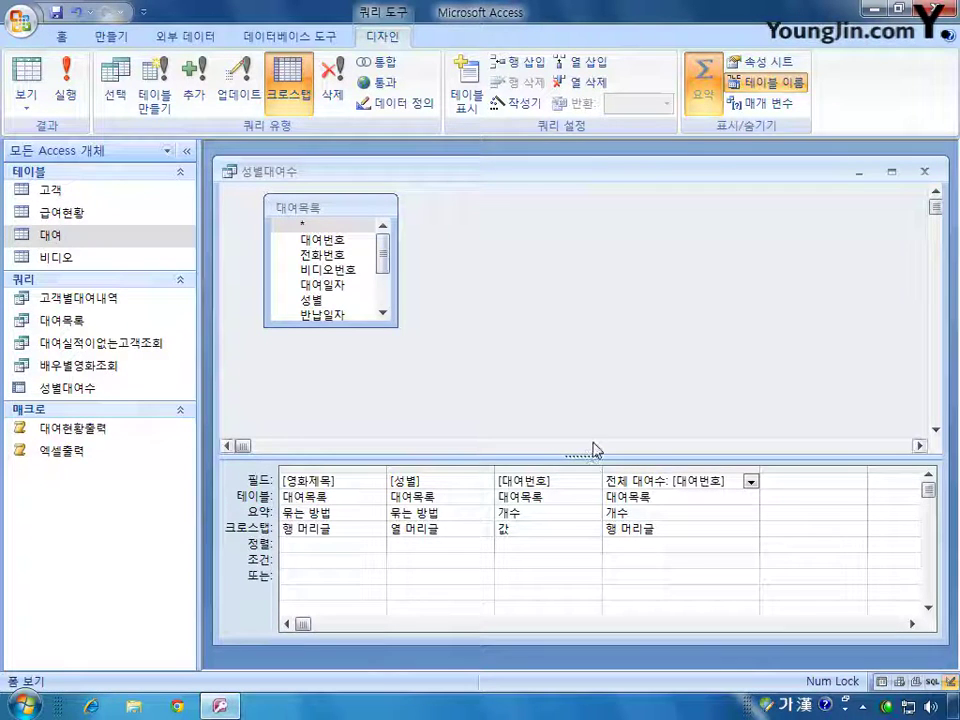
left_click(593, 449)
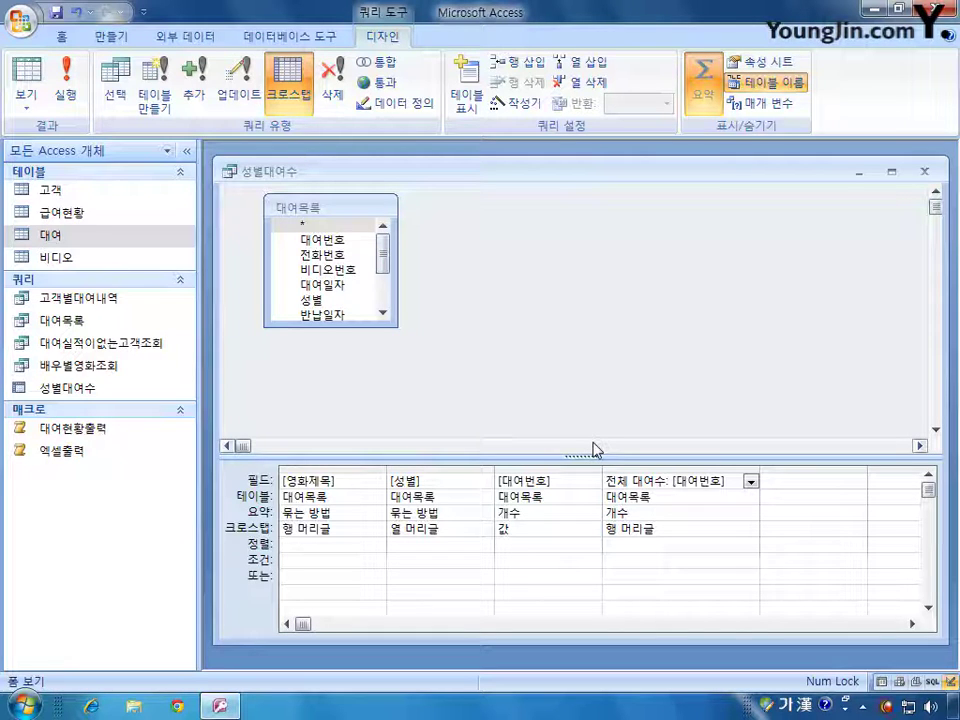
Step: Change the 성별 column heading field to the expression iif([성별],"남","여"), widening its column in the design grid
left_click(392, 483)
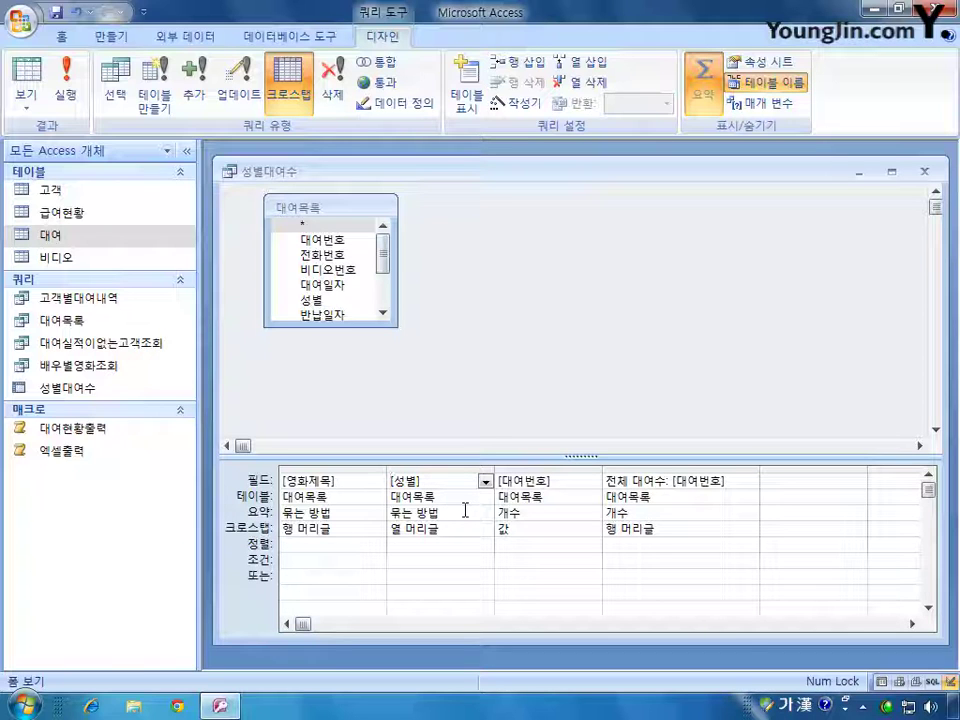
type("ㅅ")
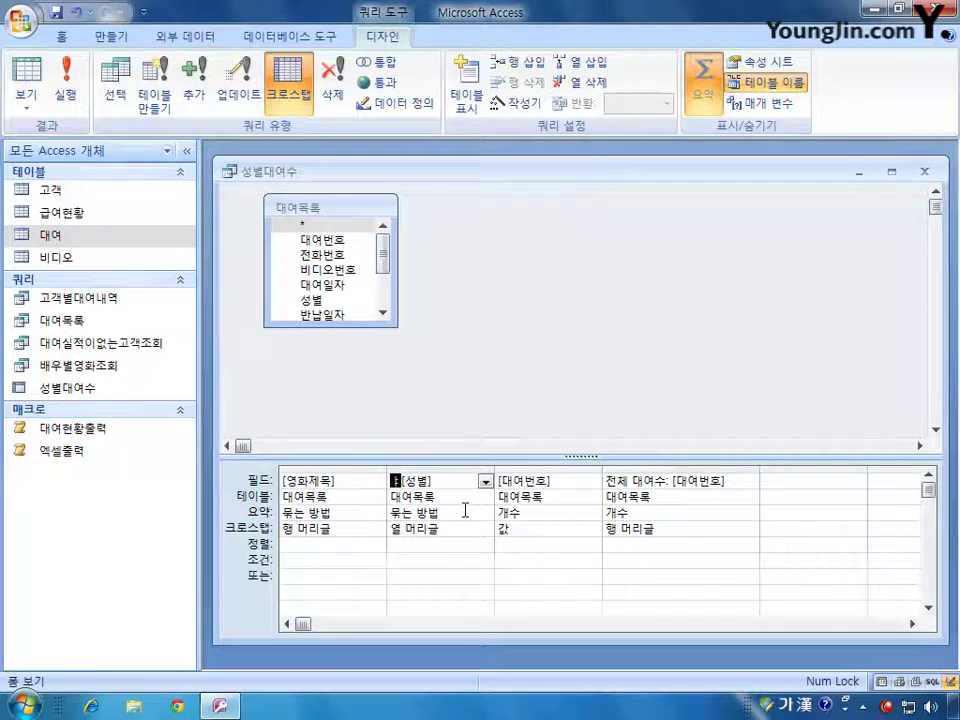
left_click_drag(494, 474, 591, 476)
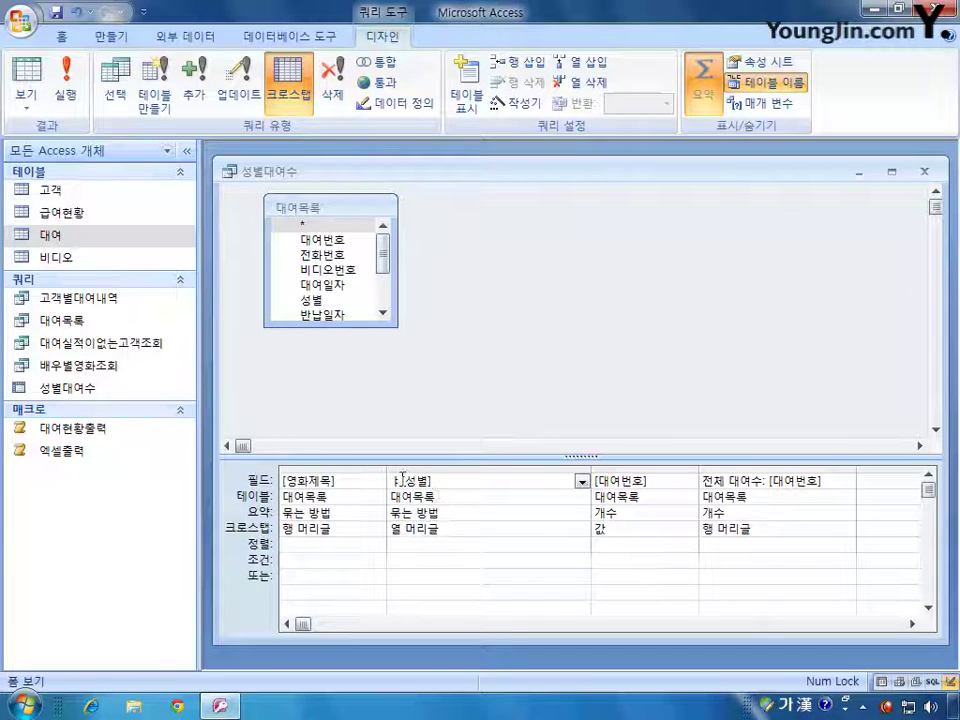
key("Hangul")
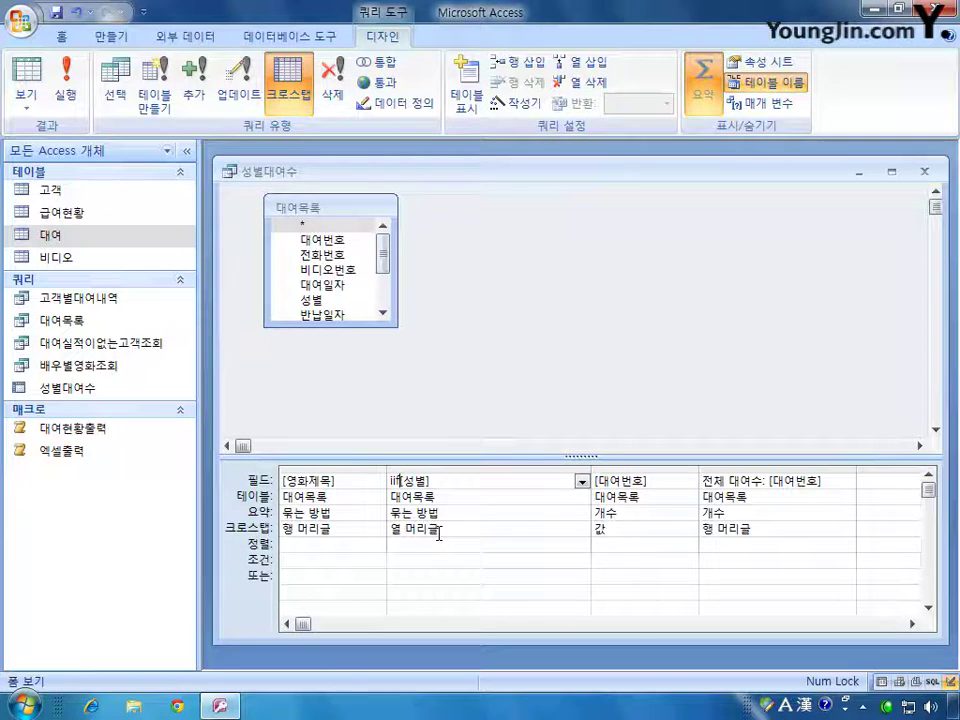
type("(")
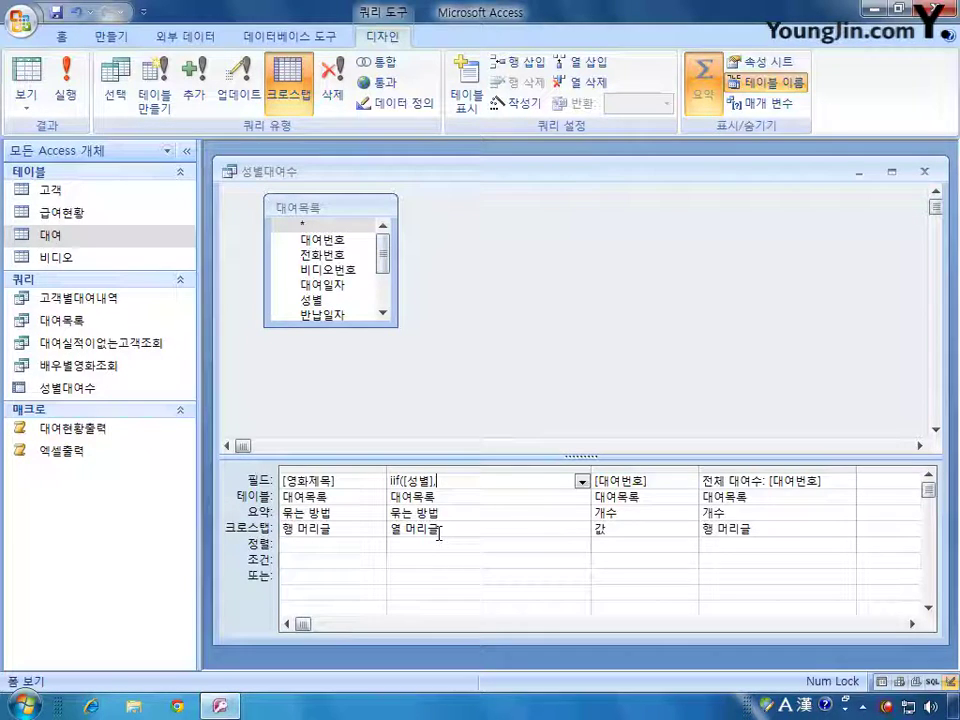
type("\"sk")
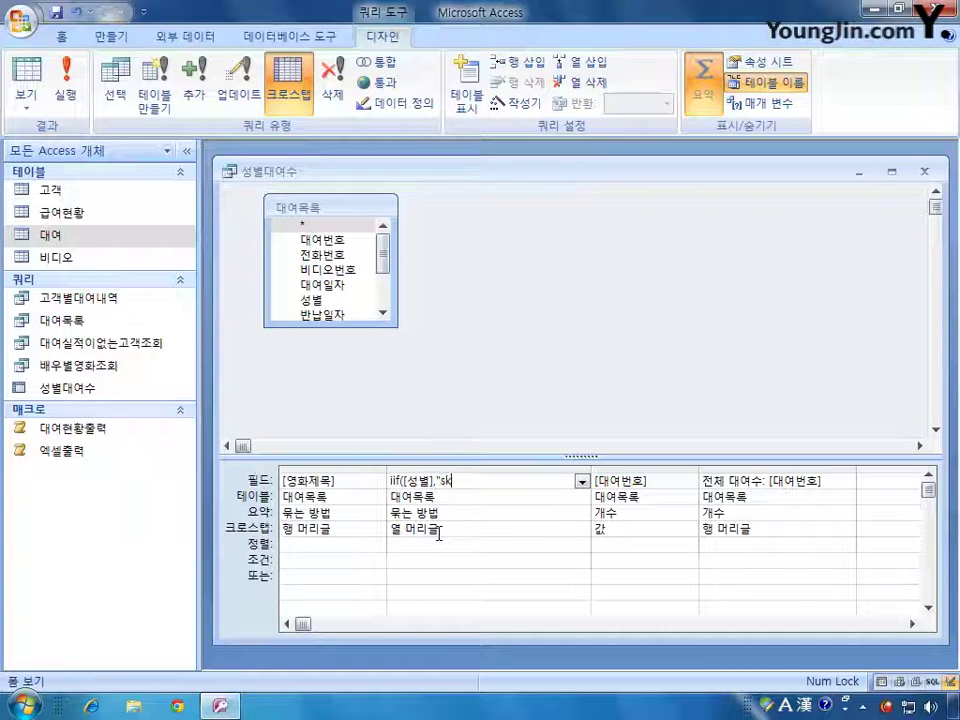
key("BackSpace")
key("BackSpace")
type("남\"")
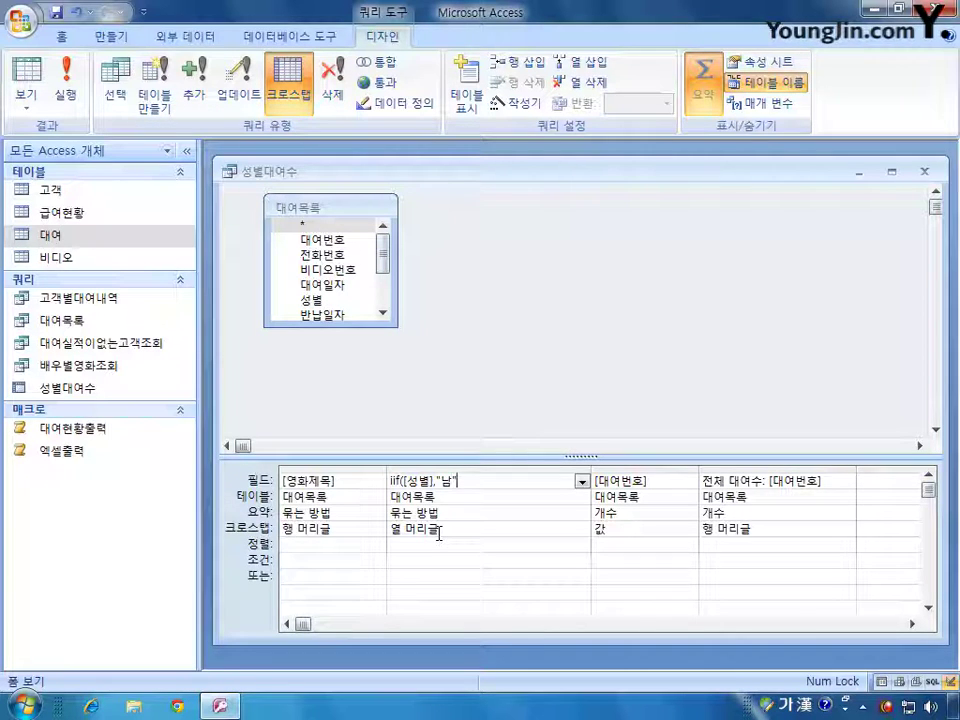
type(",\"여\")")
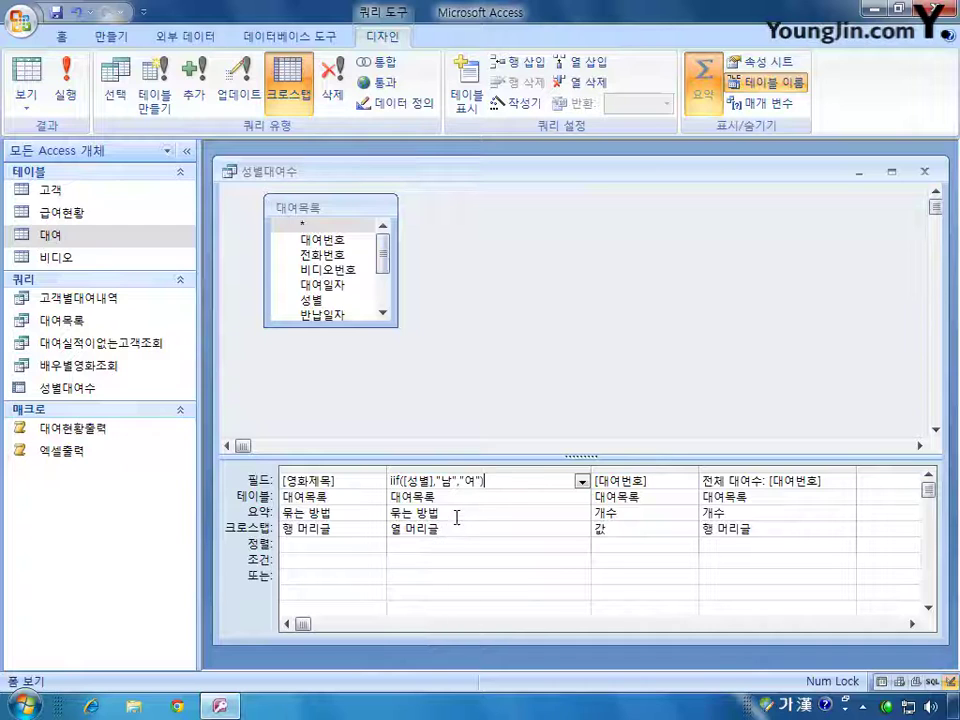
left_click(456, 514)
left_click(417, 481)
left_click_drag(411, 481, 390, 481)
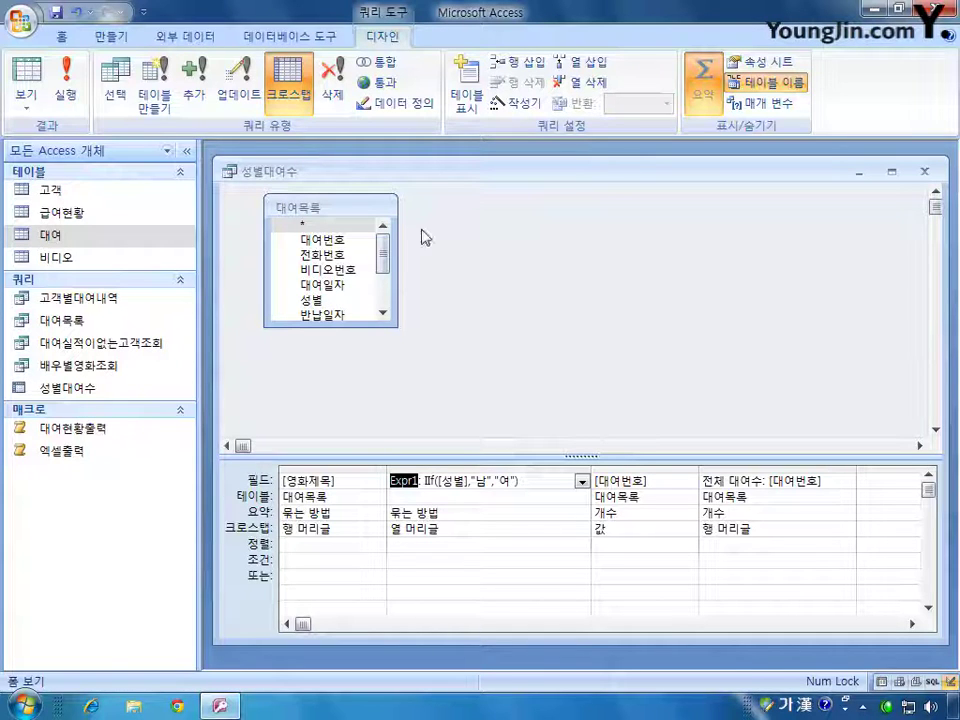
Step: Run the 성별대여수 query, fit the 전체 대여수 column to its contents, and close the query with its changes saved
left_click(68, 90)
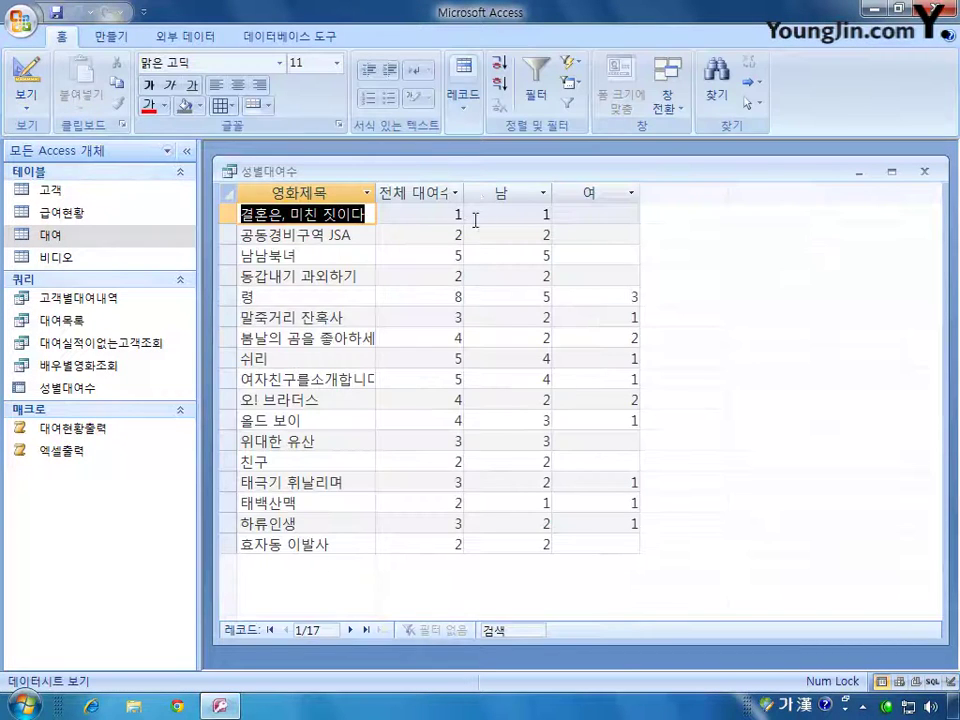
double_click(462, 191)
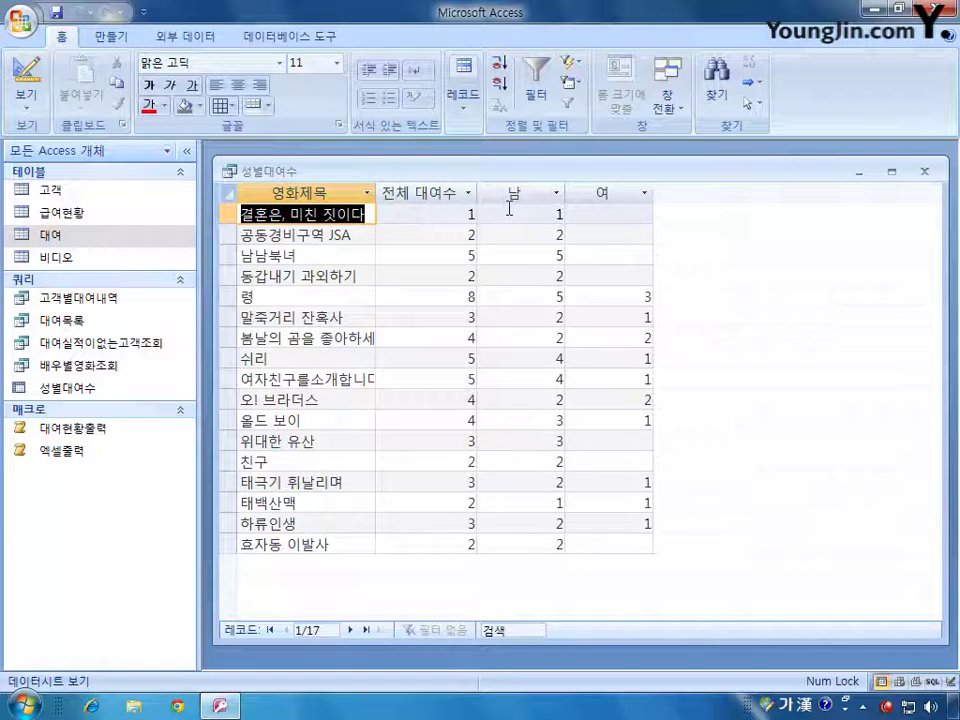
left_click(922, 171)
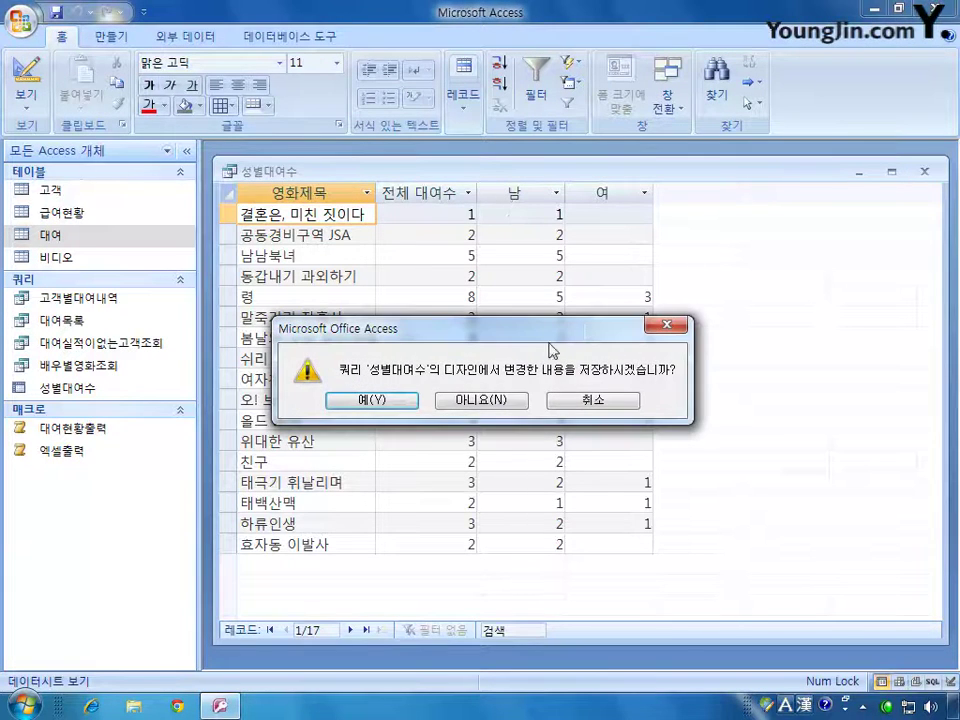
left_click(372, 400)
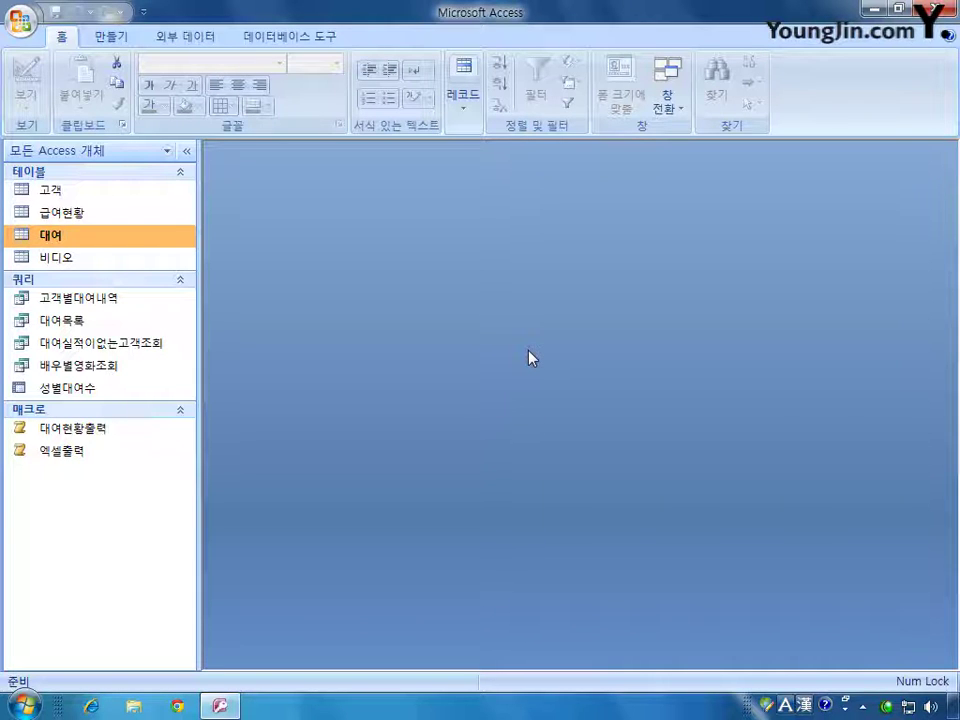
Step: Start a new query in design view
left_click(108, 36)
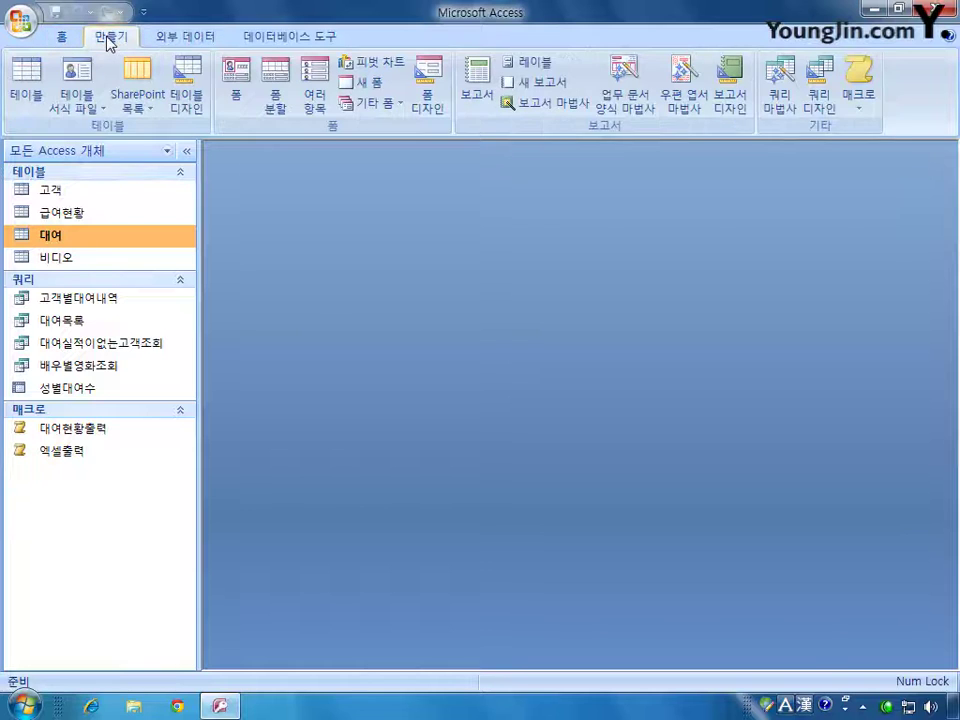
left_click(819, 82)
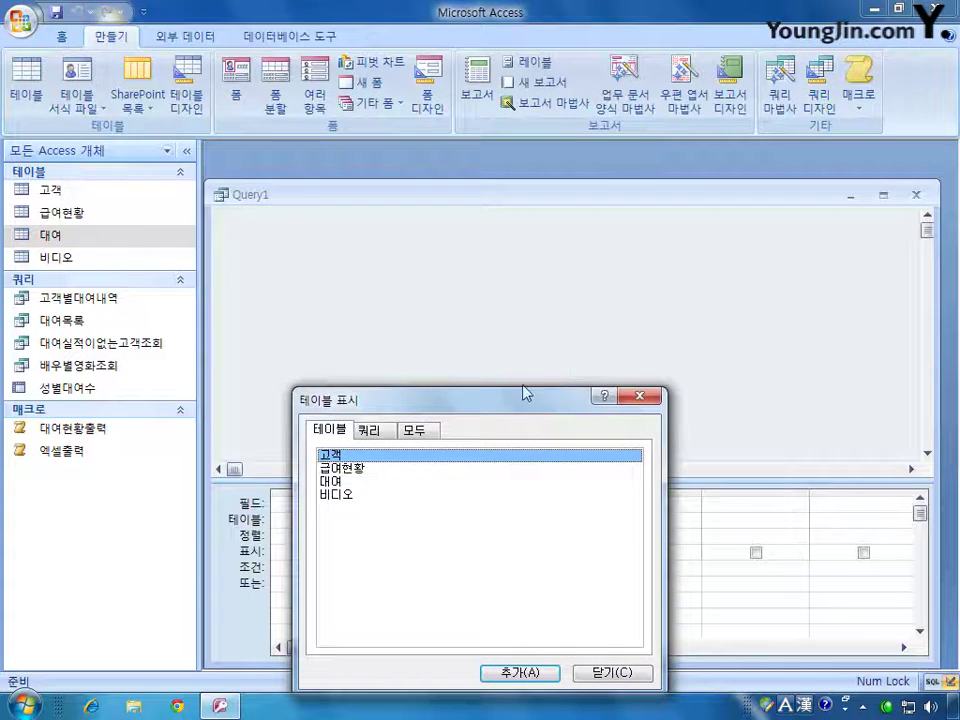
left_click_drag(519, 405, 598, 289)
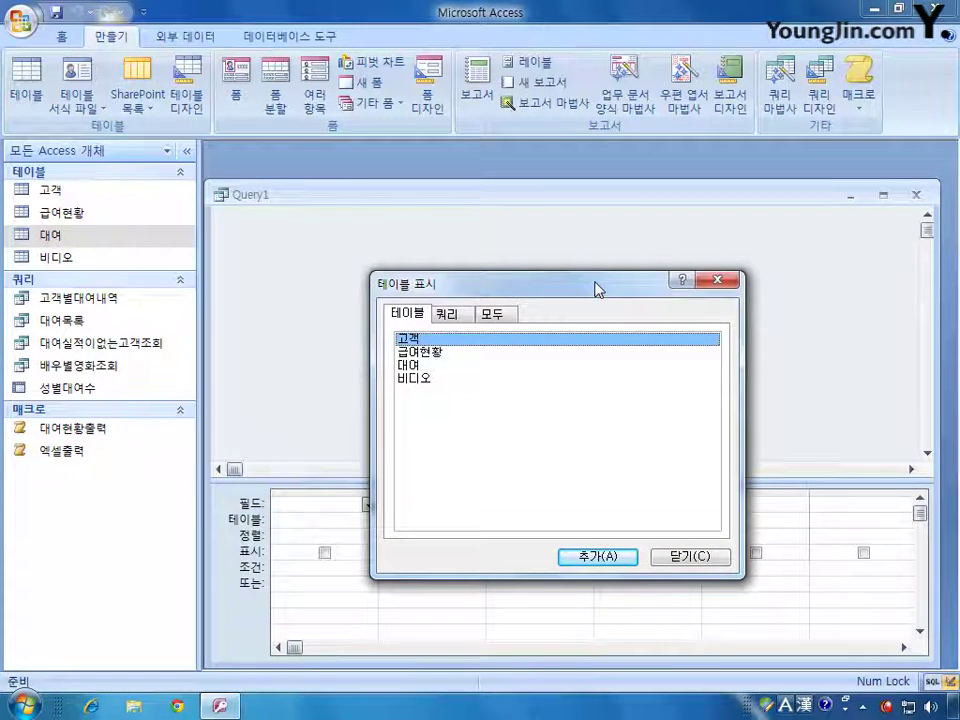
double_click(415, 353)
left_click(352, 235)
left_click(717, 280)
right_click(346, 232)
left_click(390, 238)
Step: Add the 대여 table to the query and lengthen its field list so all fields fit
right_click(493, 250)
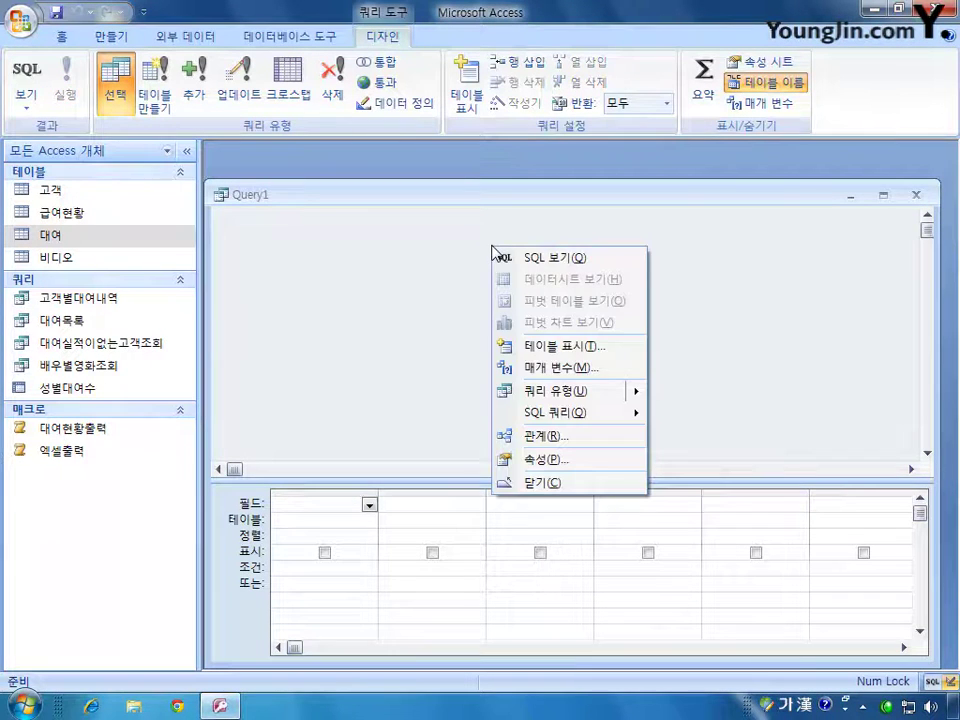
left_click(555, 346)
double_click(332, 481)
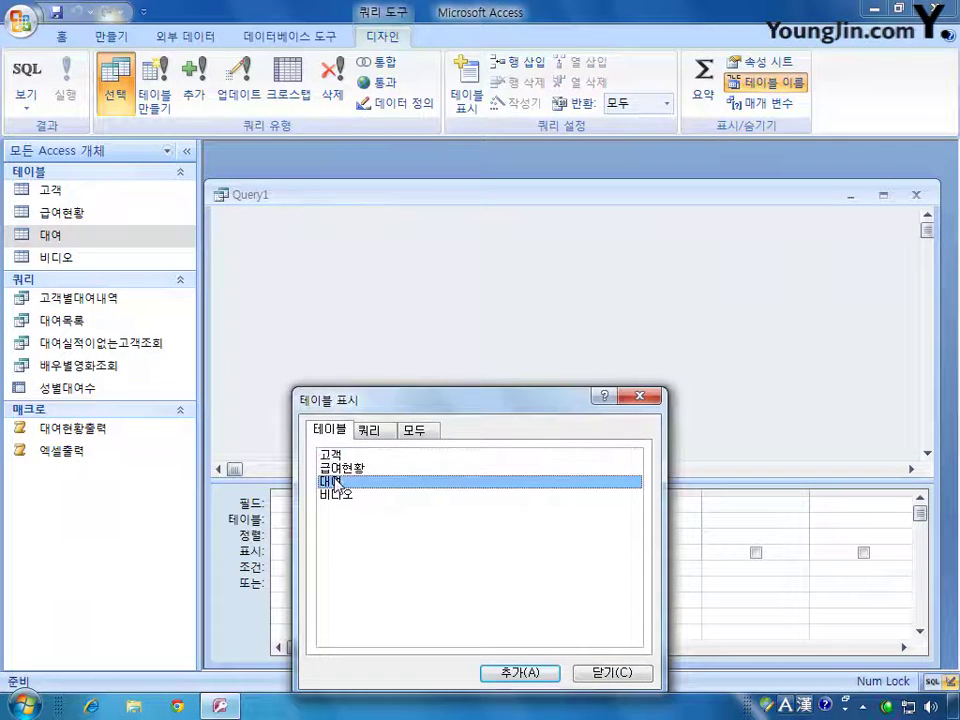
left_click(605, 674)
left_click_drag(356, 348, 360, 395)
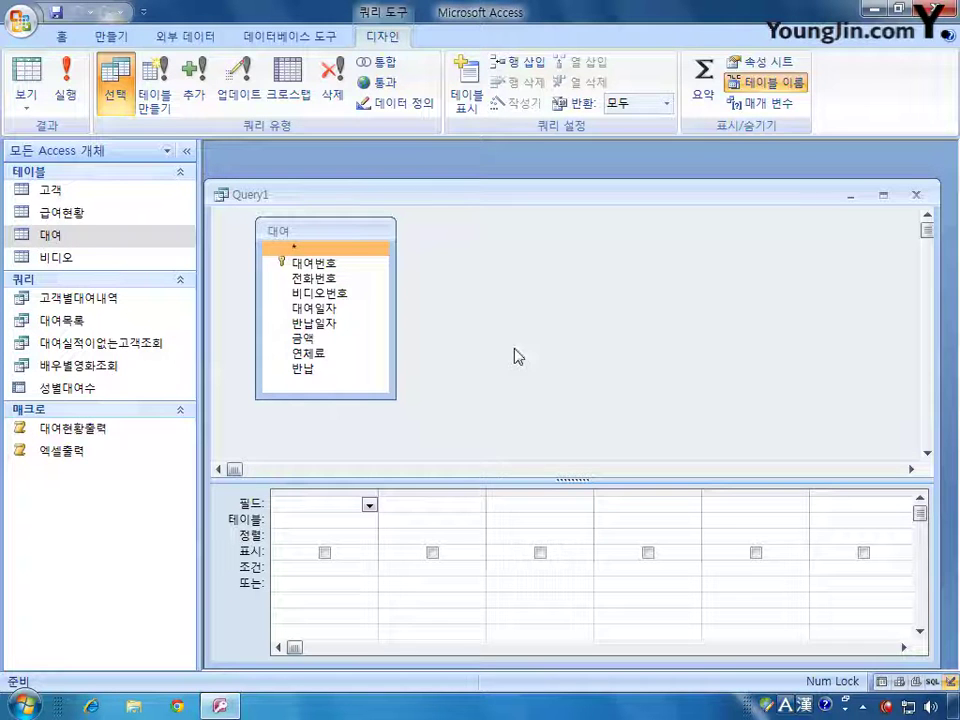
left_click_drag(515, 206, 523, 187)
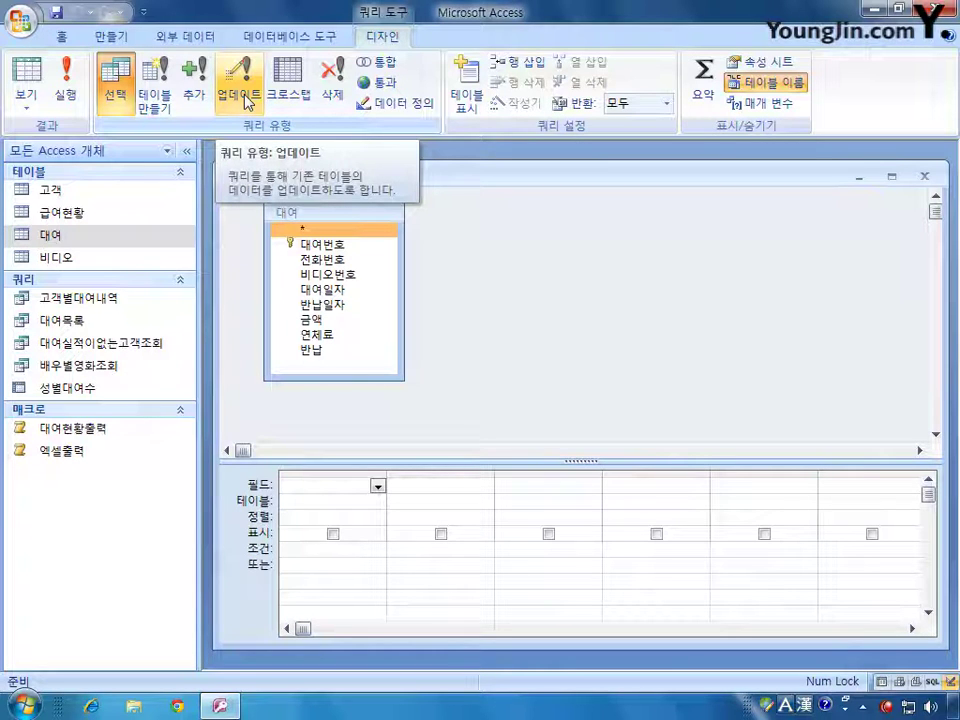
Step: Change the query type to an update query (업데이트 쿼리)
right_click(463, 249)
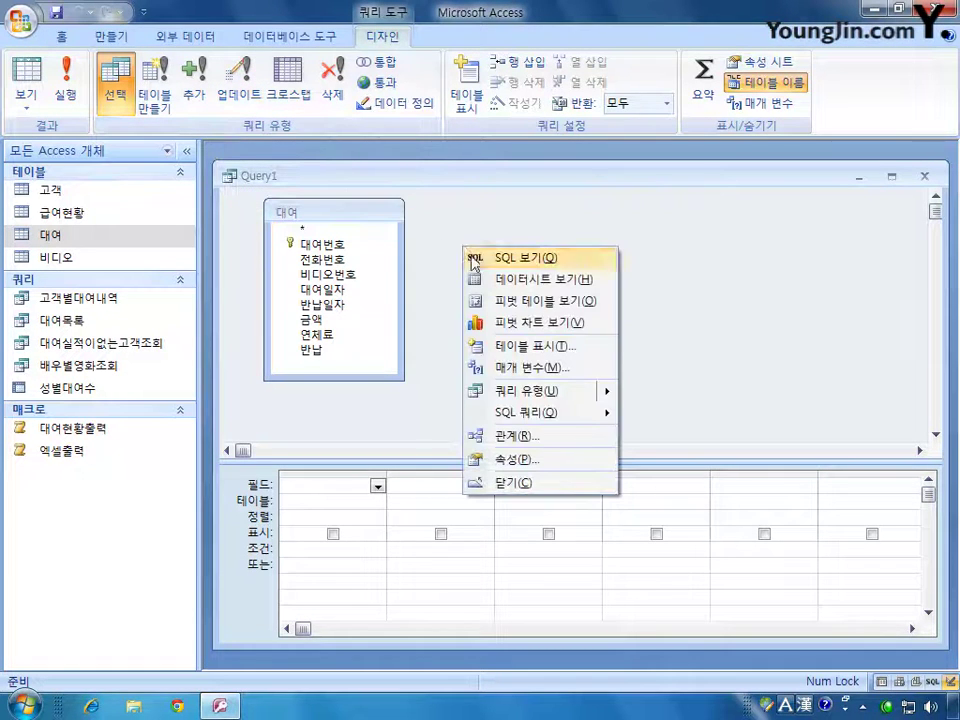
mouse_move(568, 401)
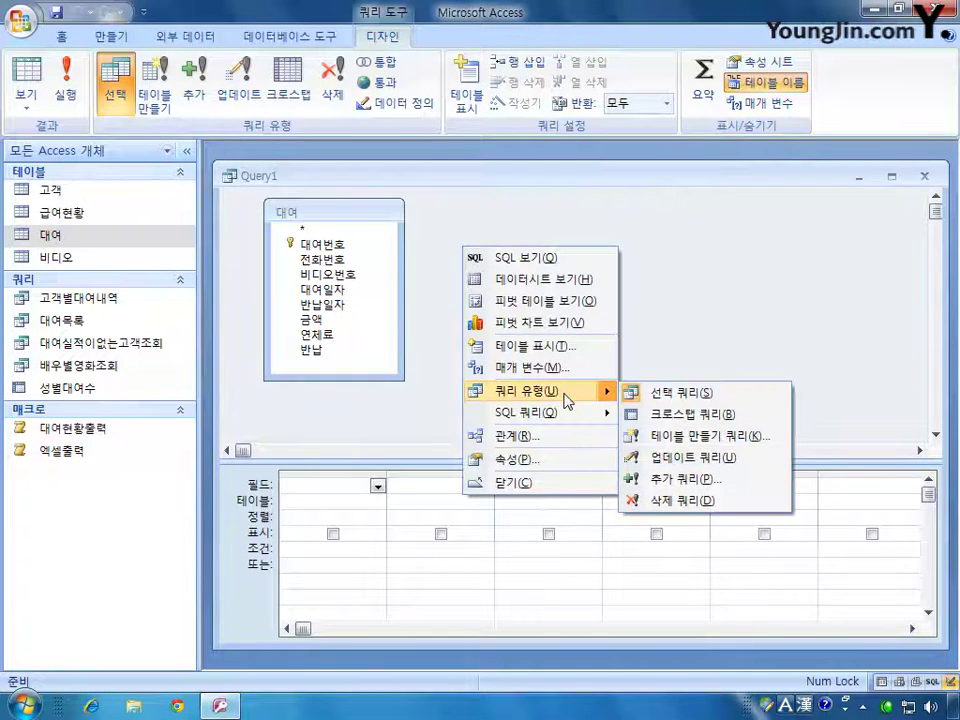
left_click(693, 459)
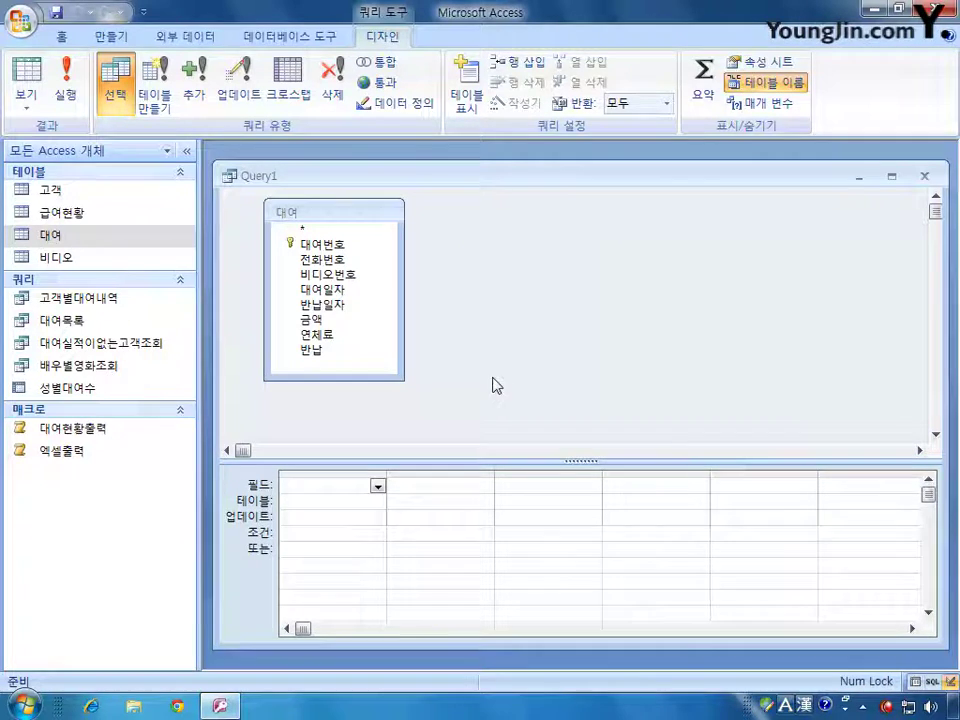
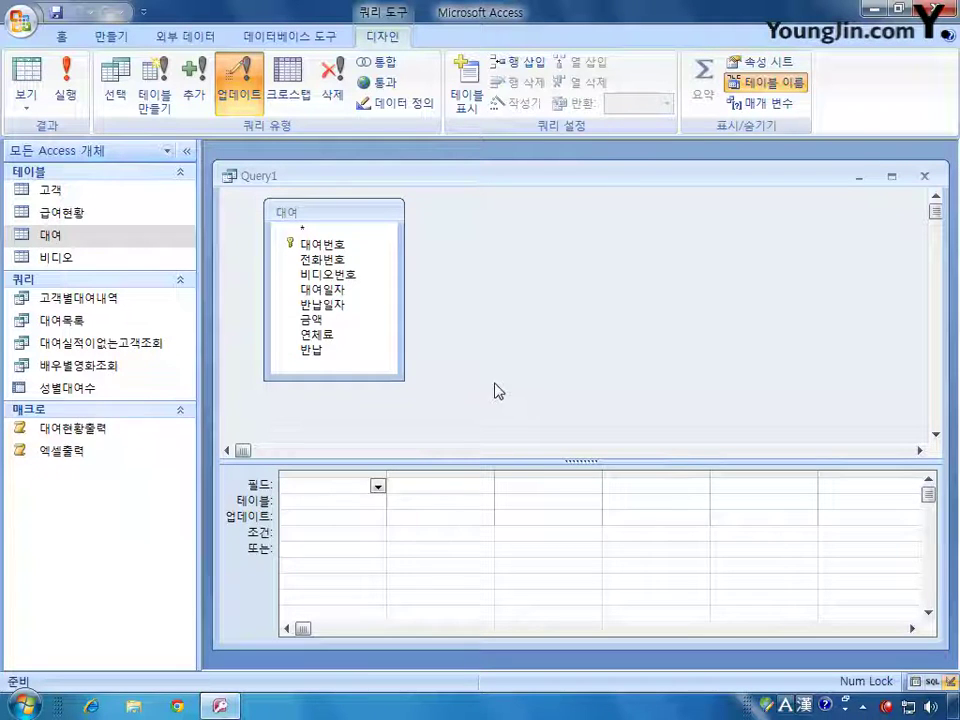
Step: Add the 연체료 field to the design grid and set its update expression to [금액]*0.5
double_click(319, 335)
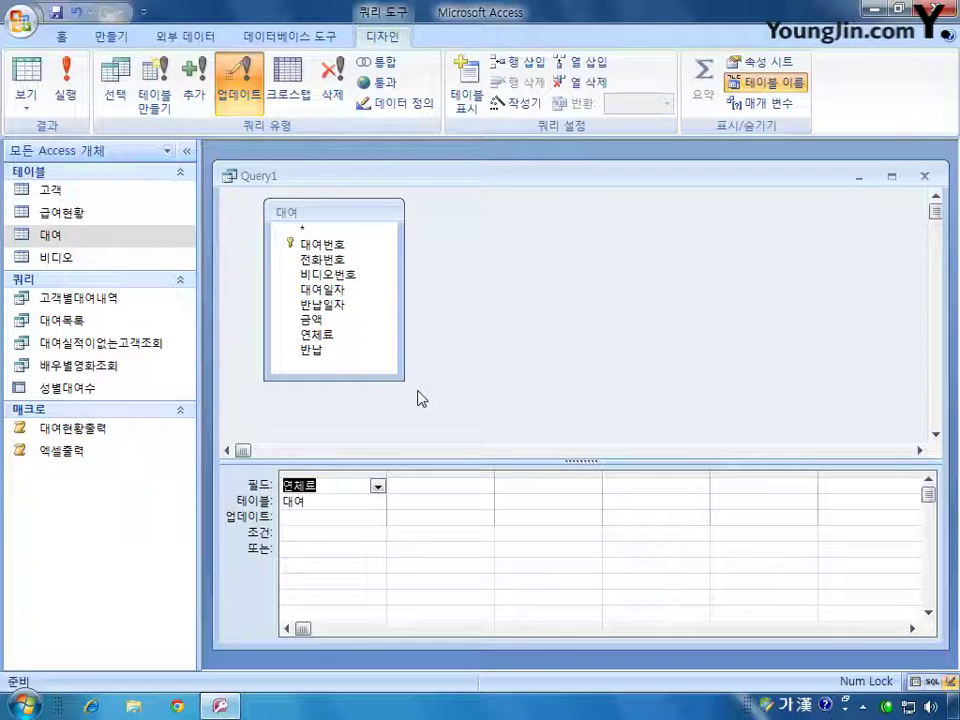
left_click(298, 519)
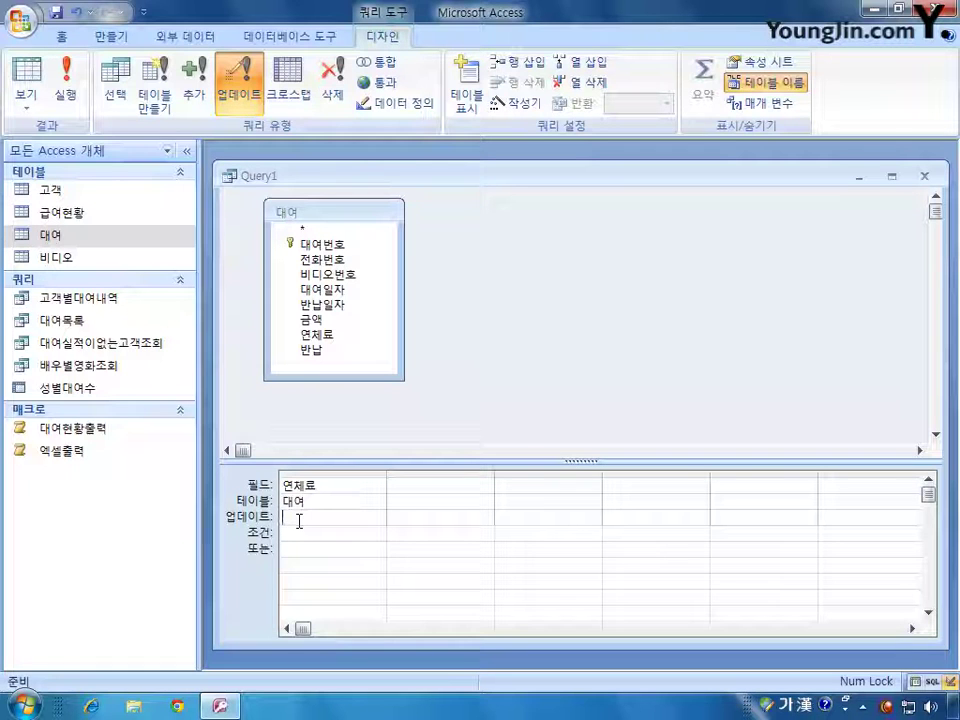
type("[ㅁ금액")
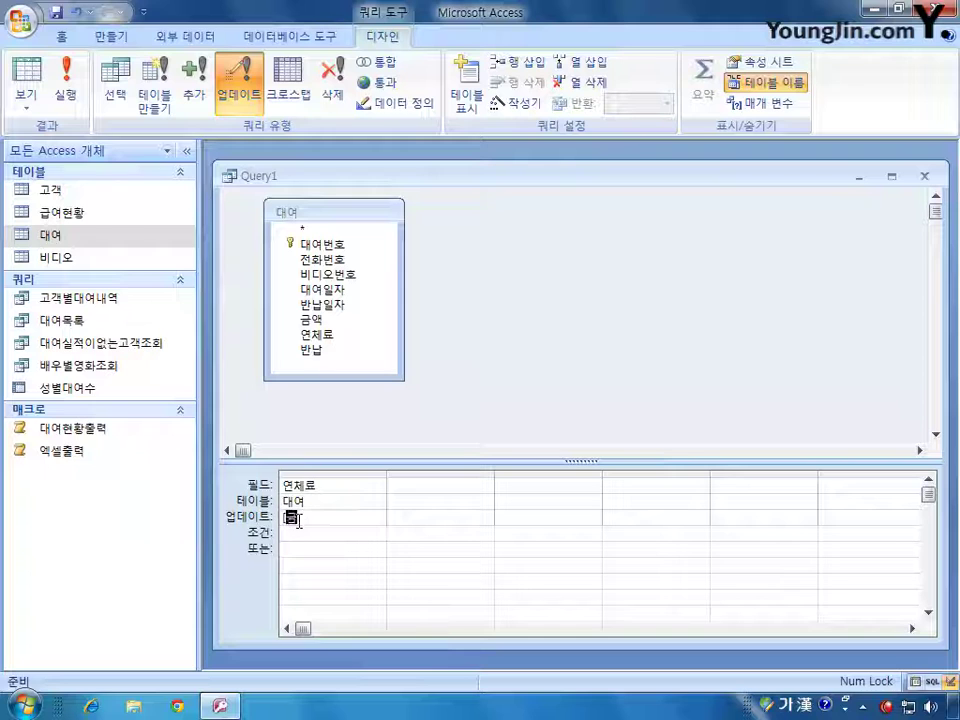
type("]*")
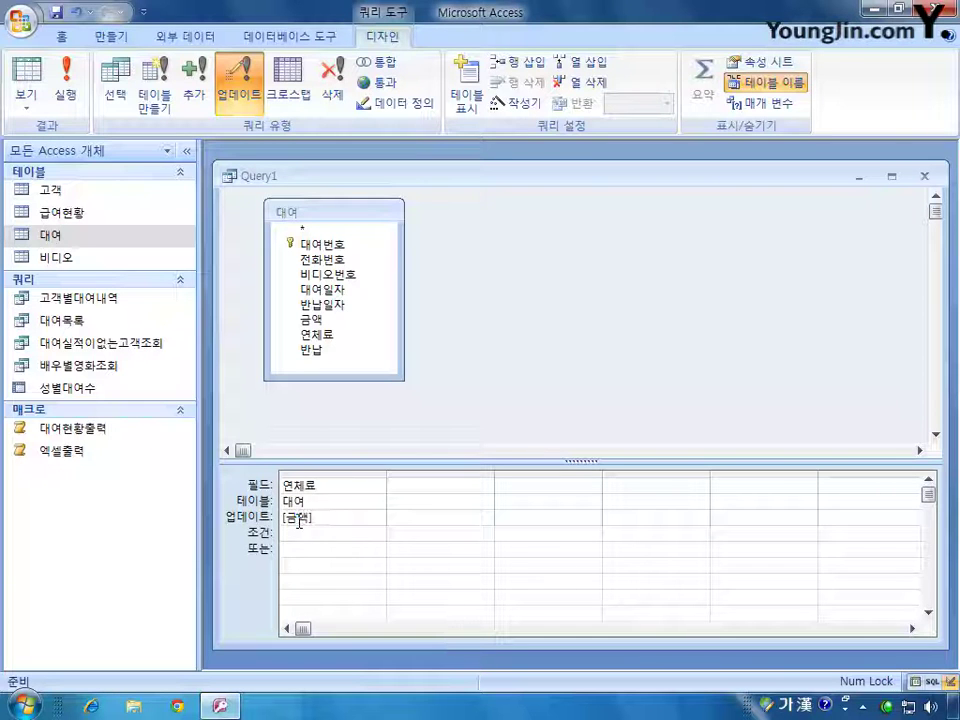
type("0.5")
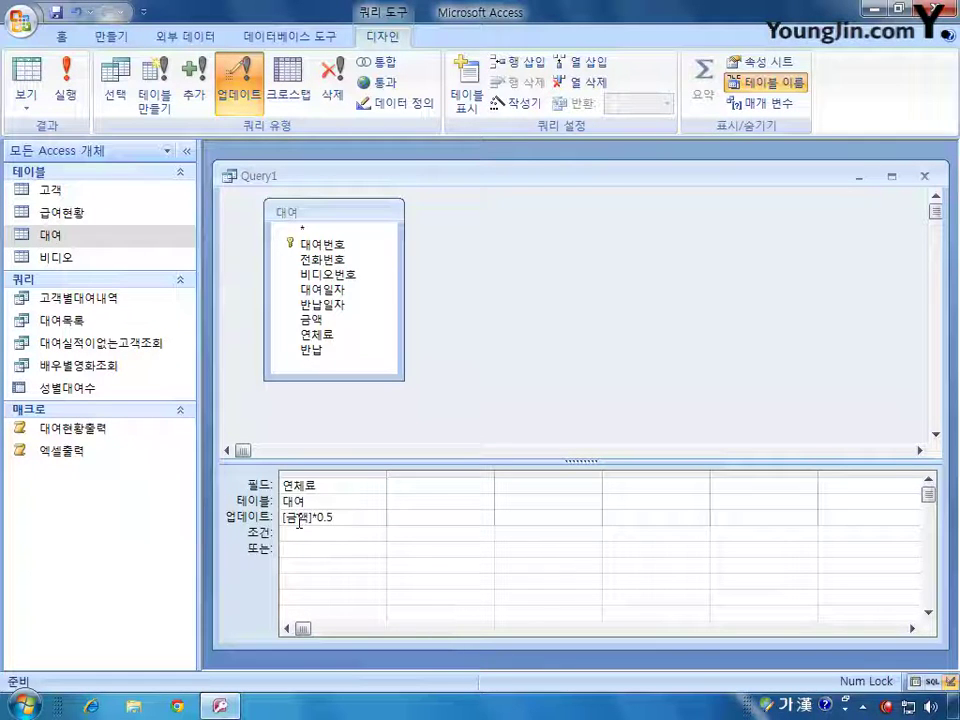
Step: Add the 반납일자 field in the second column with the criterion is null
left_click(408, 485)
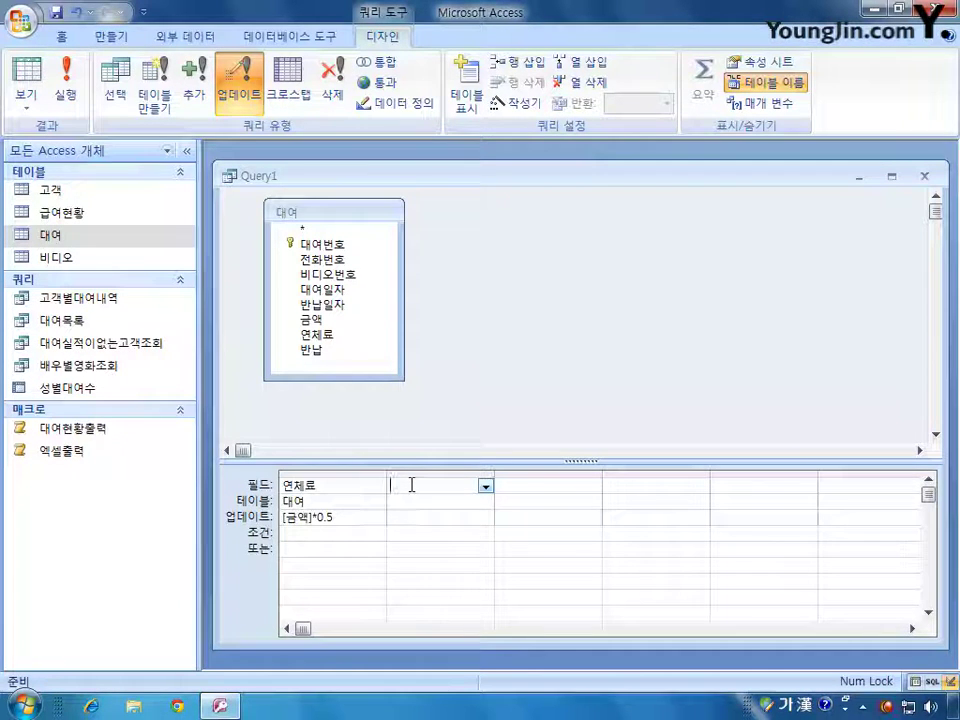
double_click(343, 305)
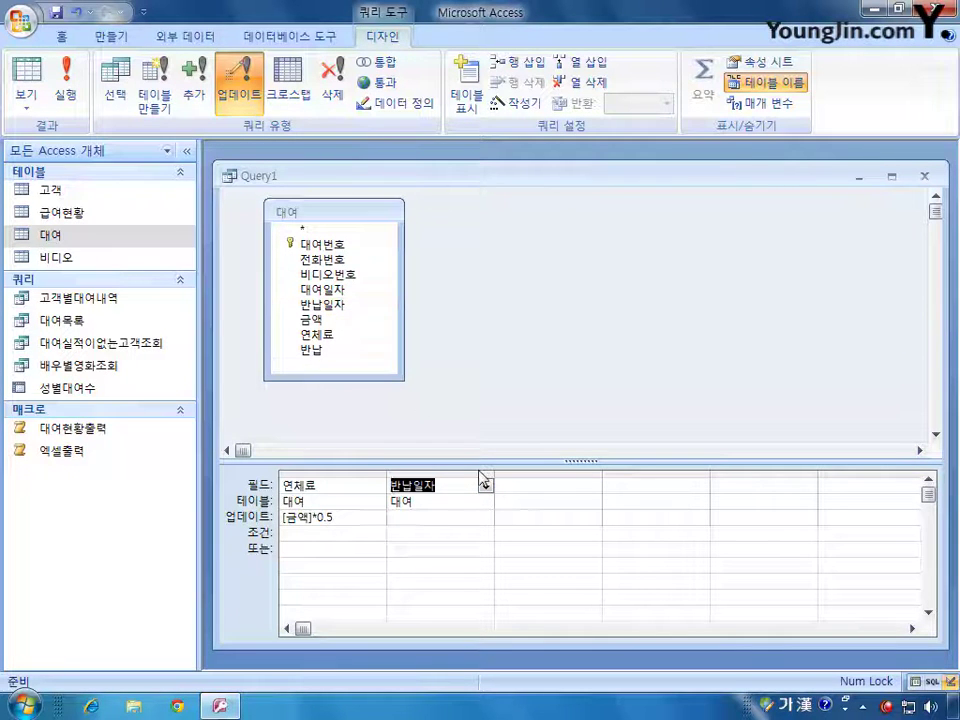
left_click(414, 531)
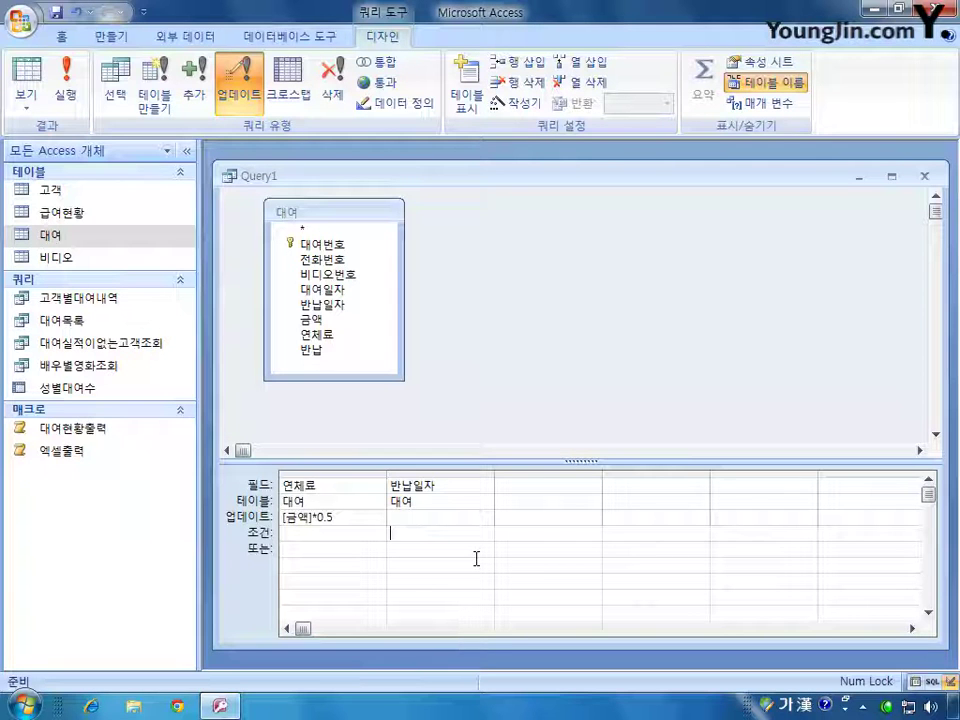
type("is null")
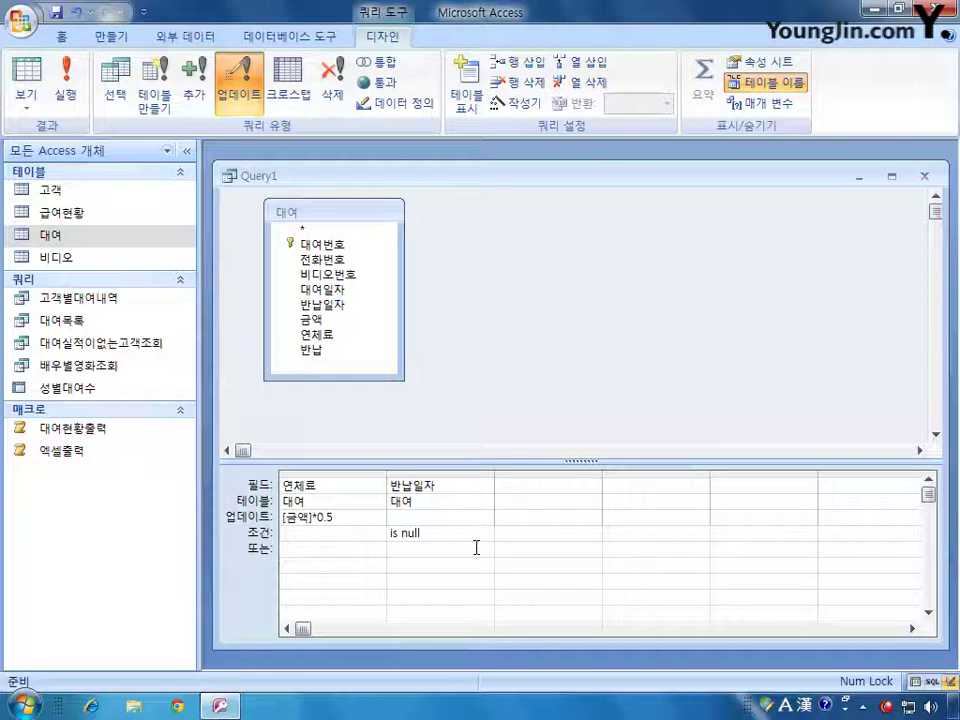
double_click(406, 534)
left_click(399, 535)
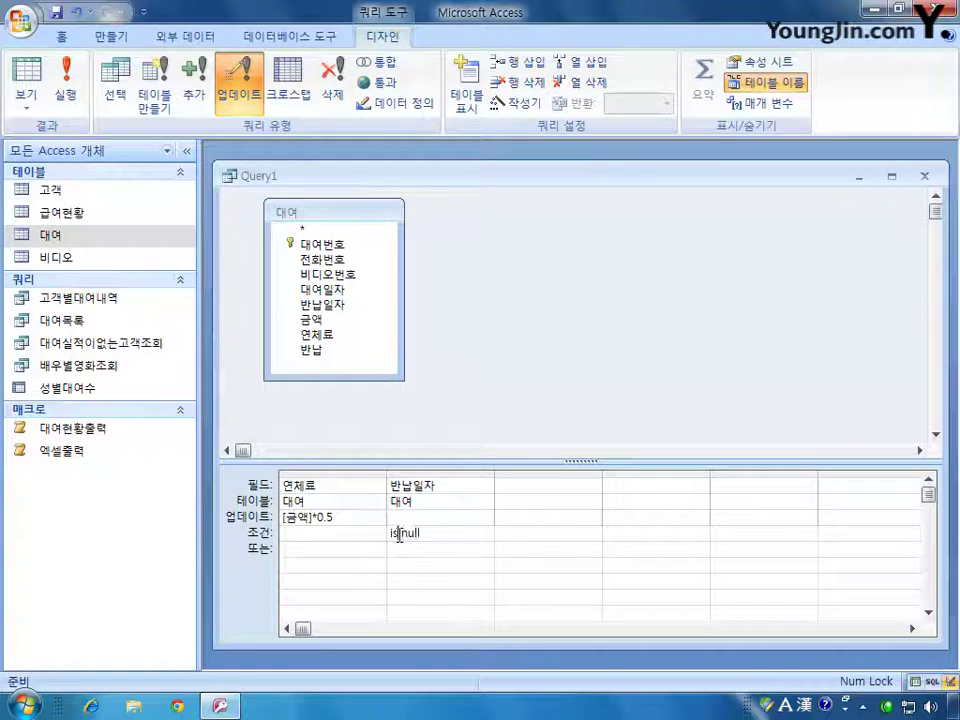
double_click(393, 534)
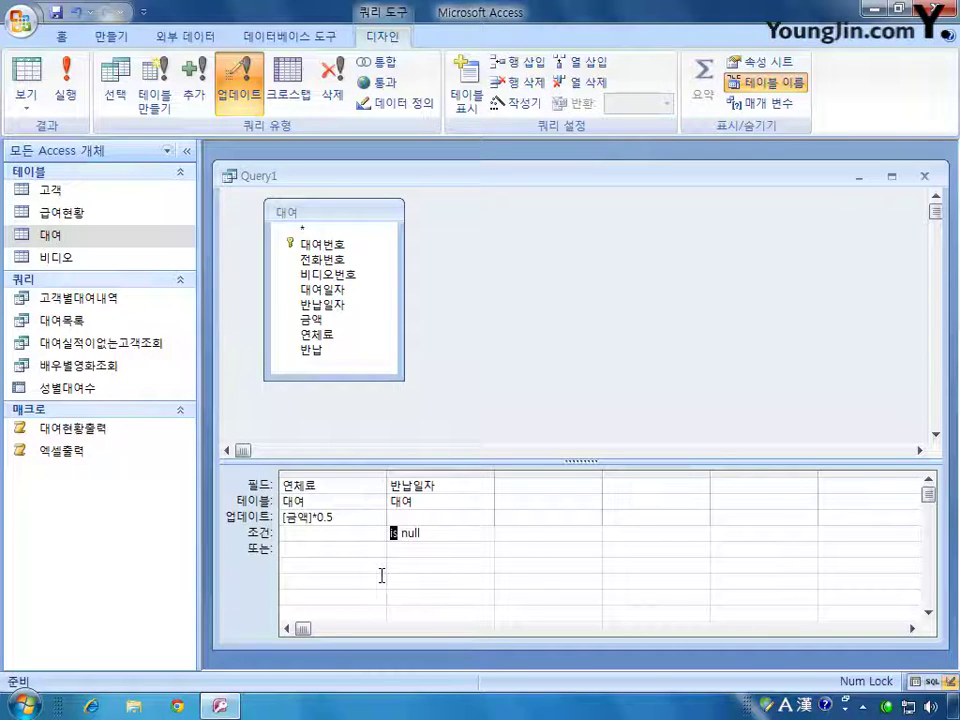
left_click(435, 536)
double_click(407, 533)
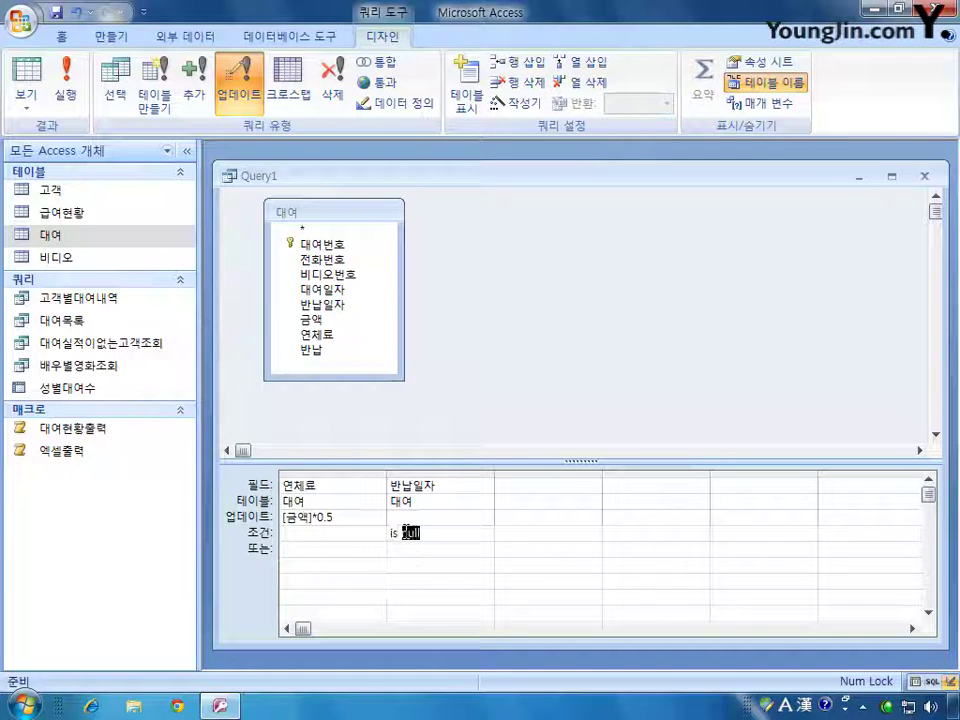
double_click(391, 534)
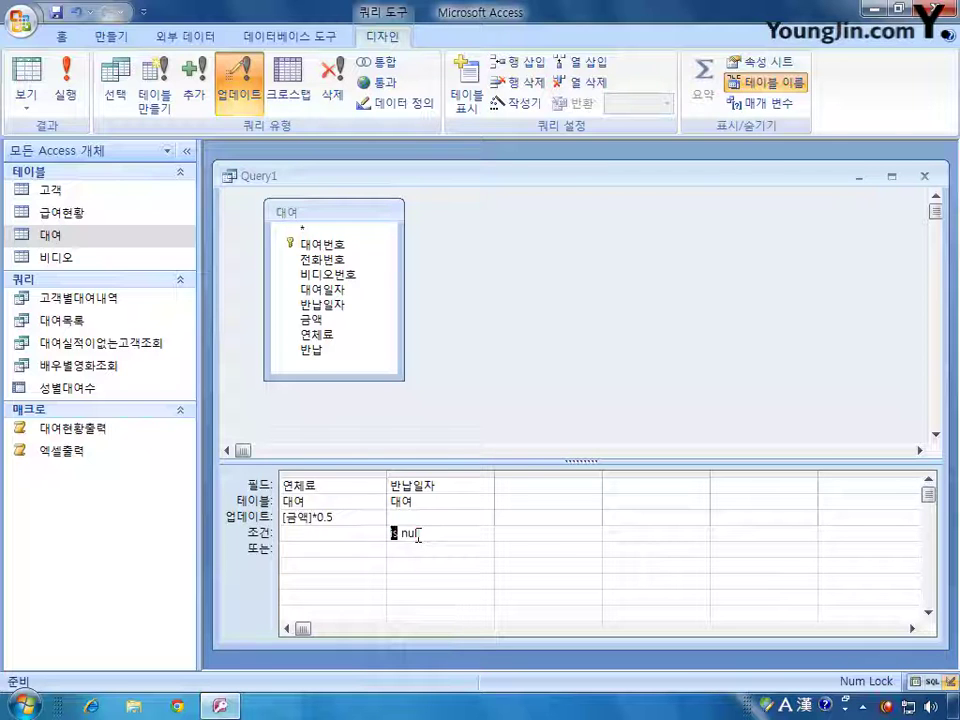
type("l")
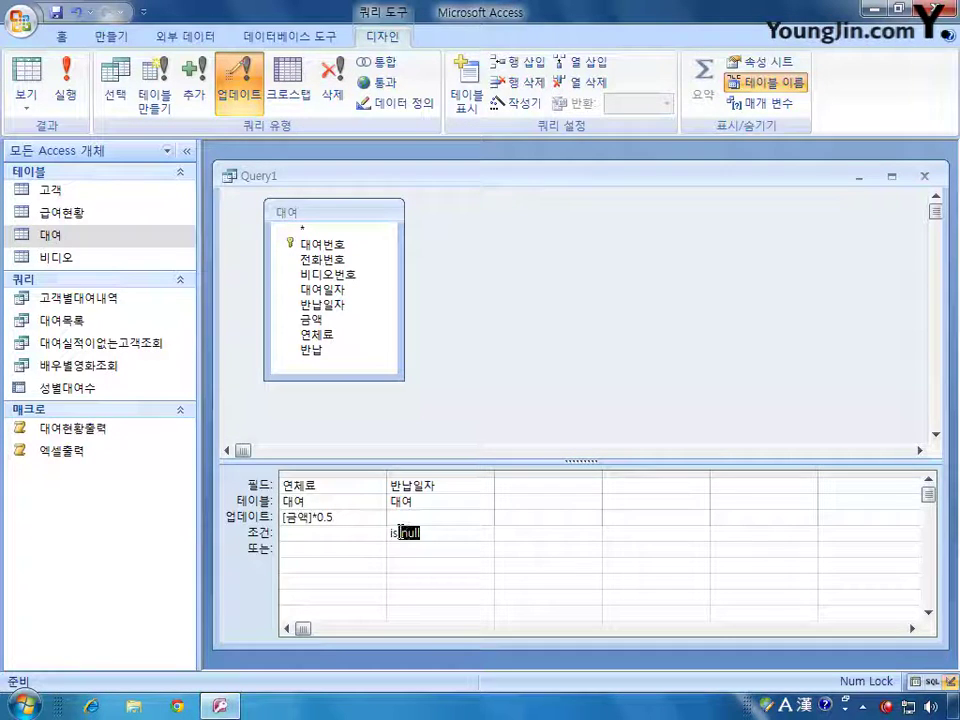
left_click(430, 550)
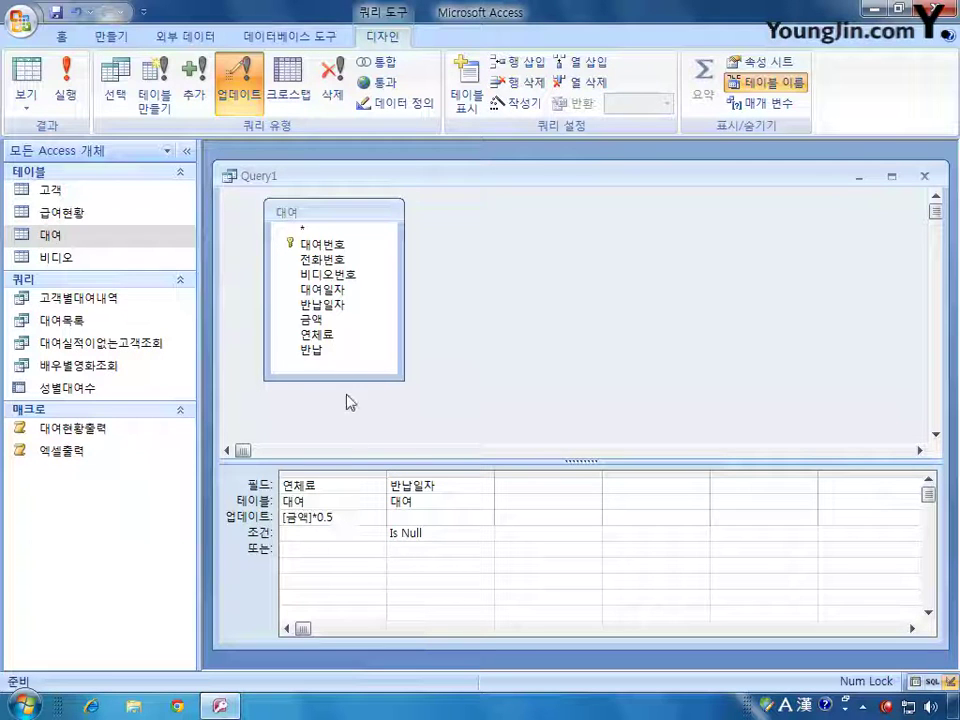
Step: Add the 반납 field with the update value 0, and check the 반납 column in the 대여 table's datasheet
double_click(318, 351)
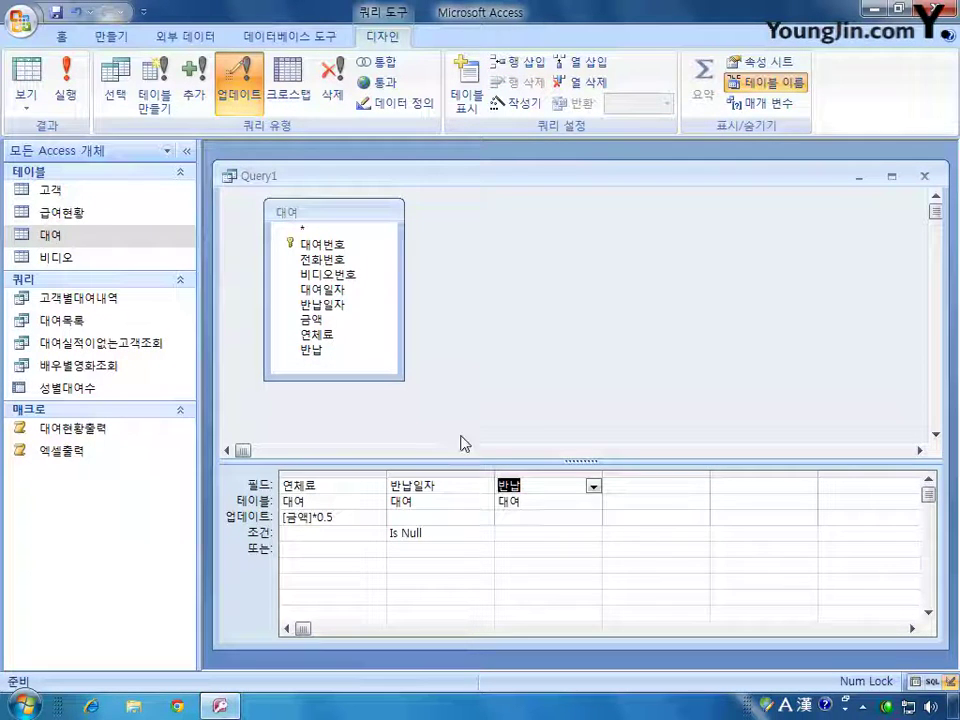
left_click(522, 519)
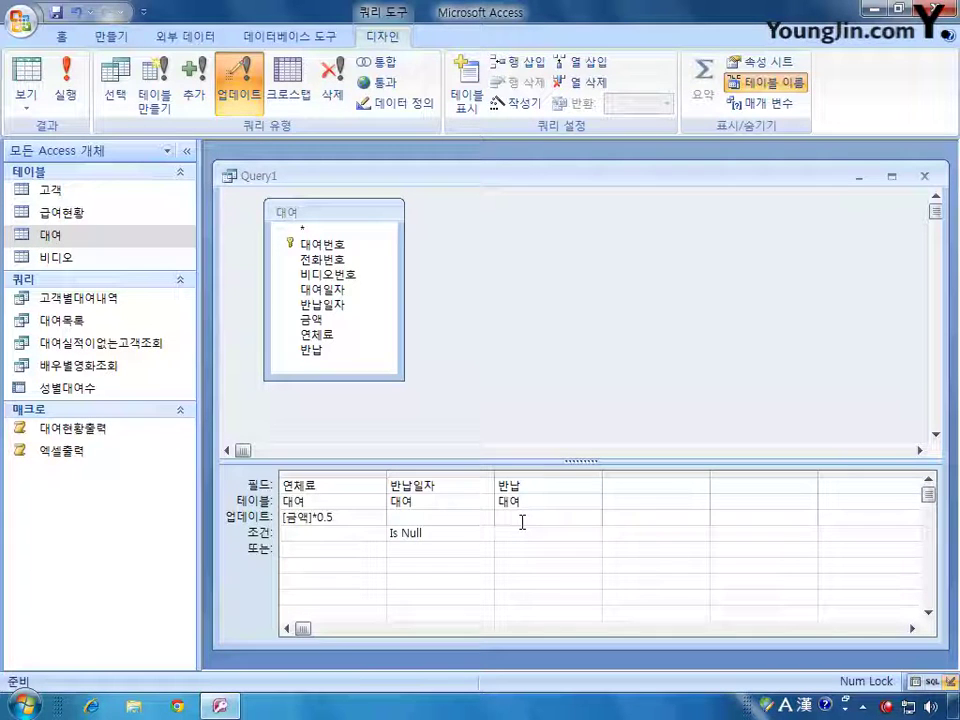
type("0")
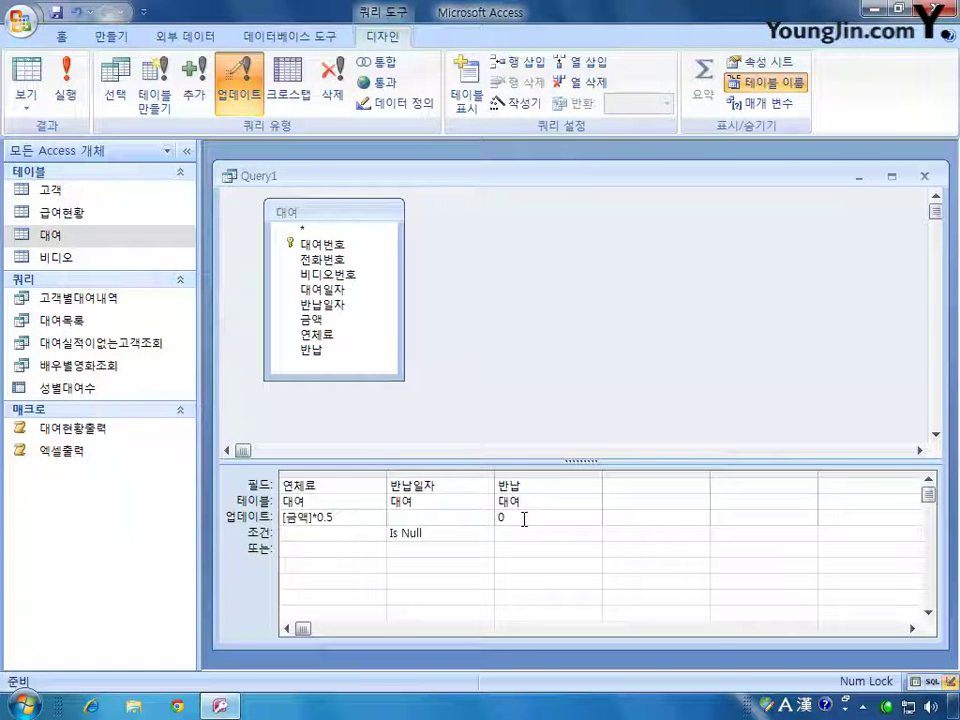
double_click(58, 240)
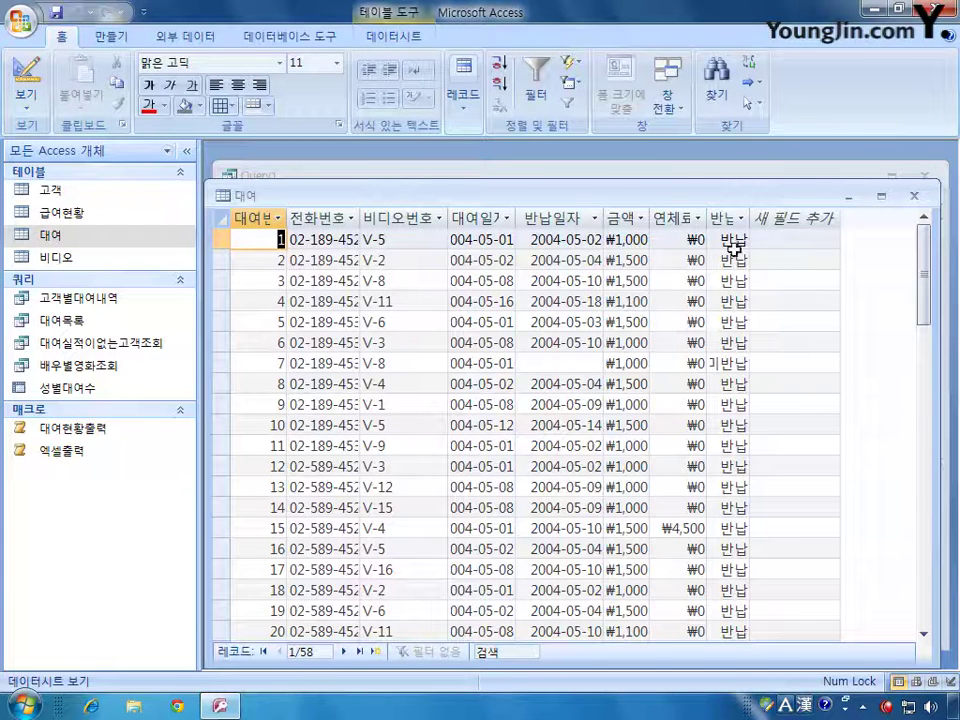
left_click(914, 196)
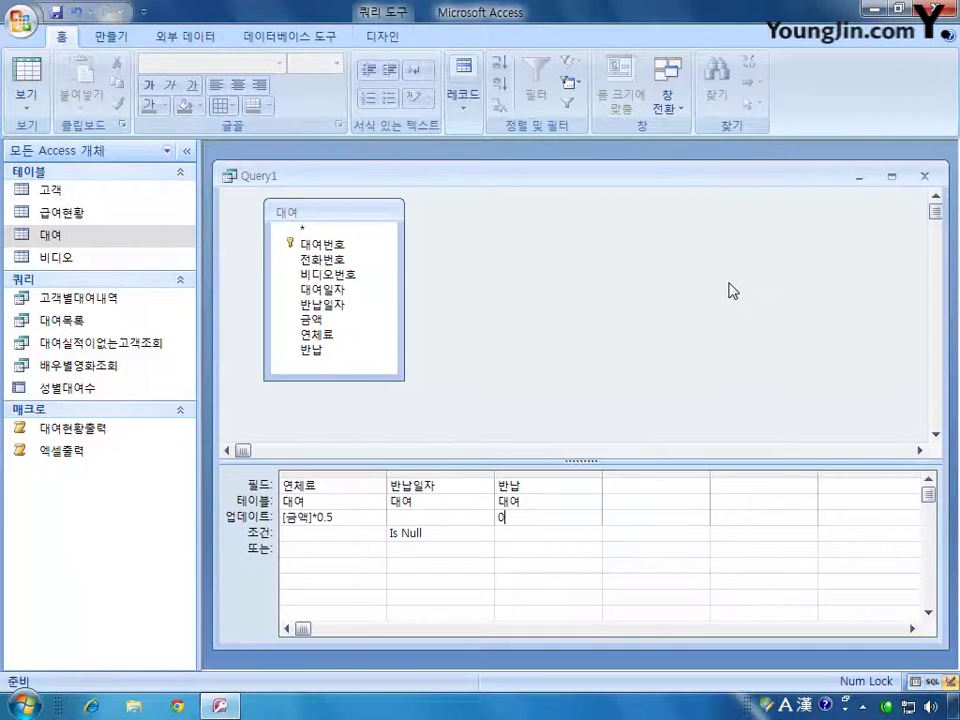
Step: Close the update query and save it under the name 연체료업데이트
left_click(926, 177)
left_click(404, 398)
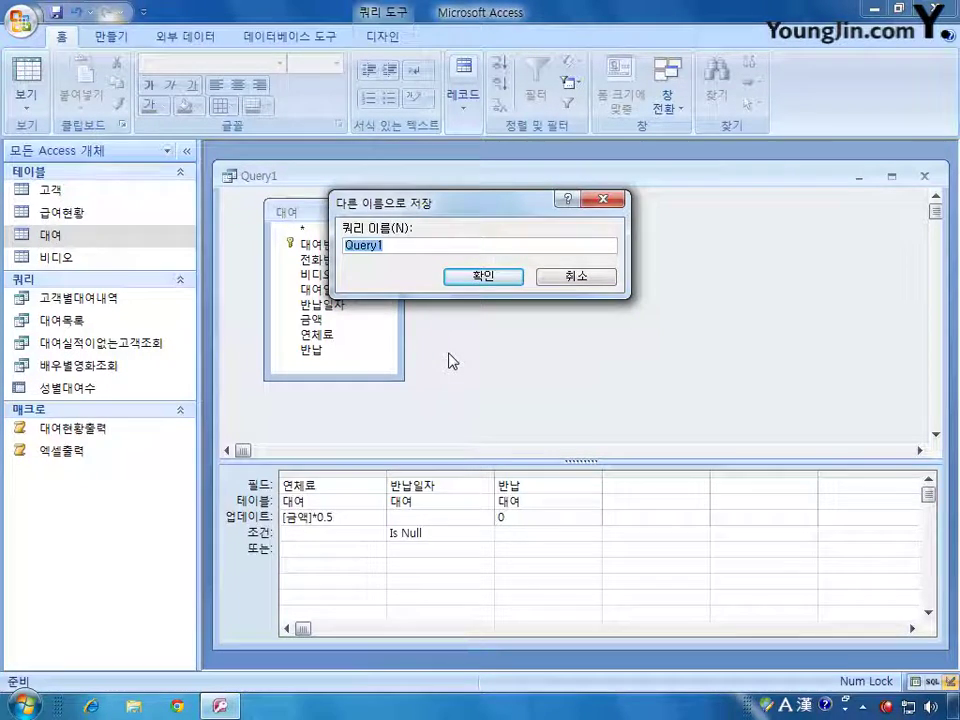
type("dus")
key("BackSpace")
key("BackSpace")
key("BackSpace")
key("Hangul")
type("연체료대")
type("데이트")
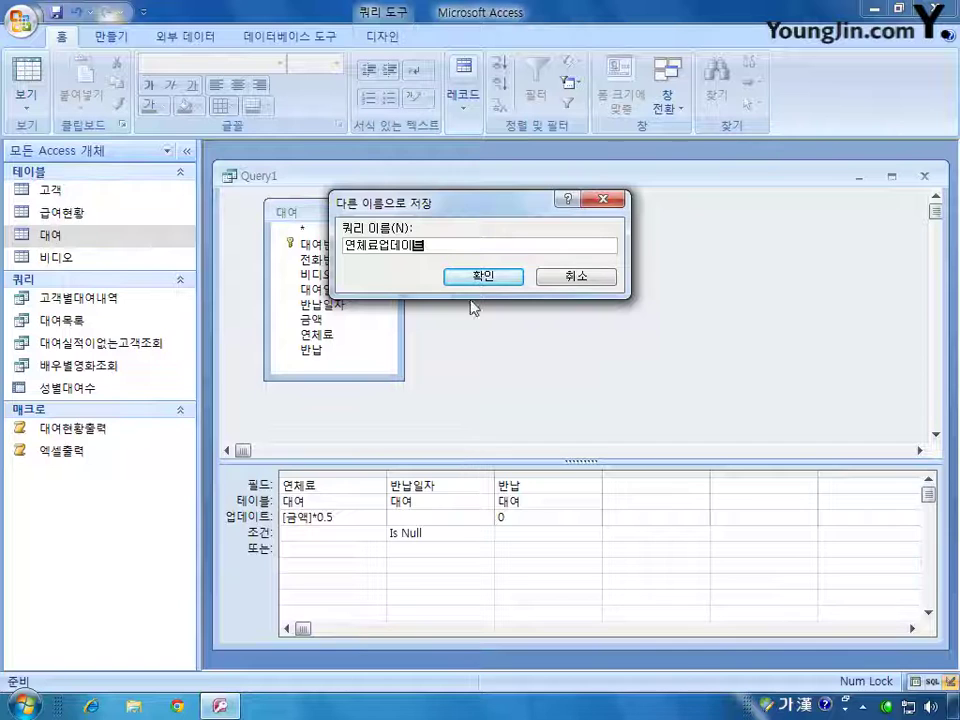
left_click(500, 278)
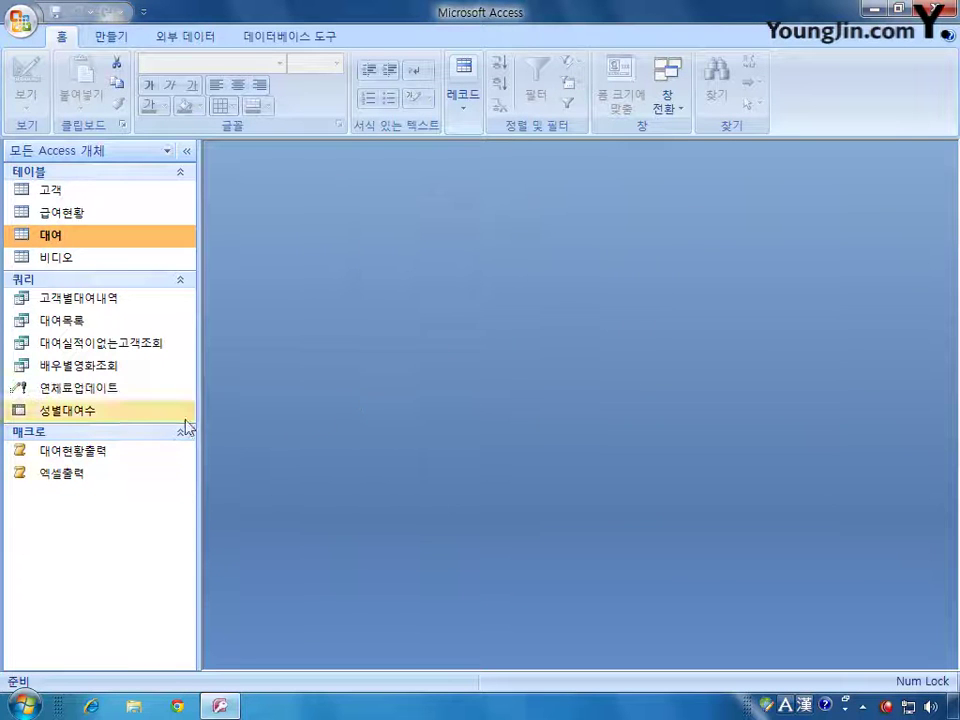
Step: Try running the 연체료업데이트 query, but decline the final confirmation to update the records
double_click(96, 397)
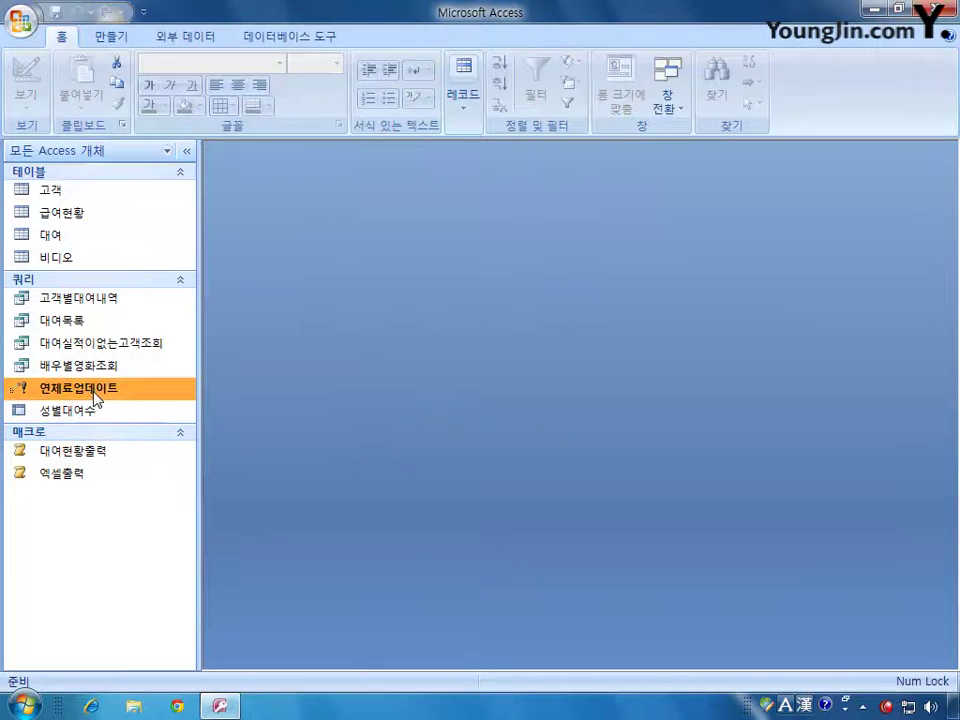
left_click_drag(526, 304, 578, 250)
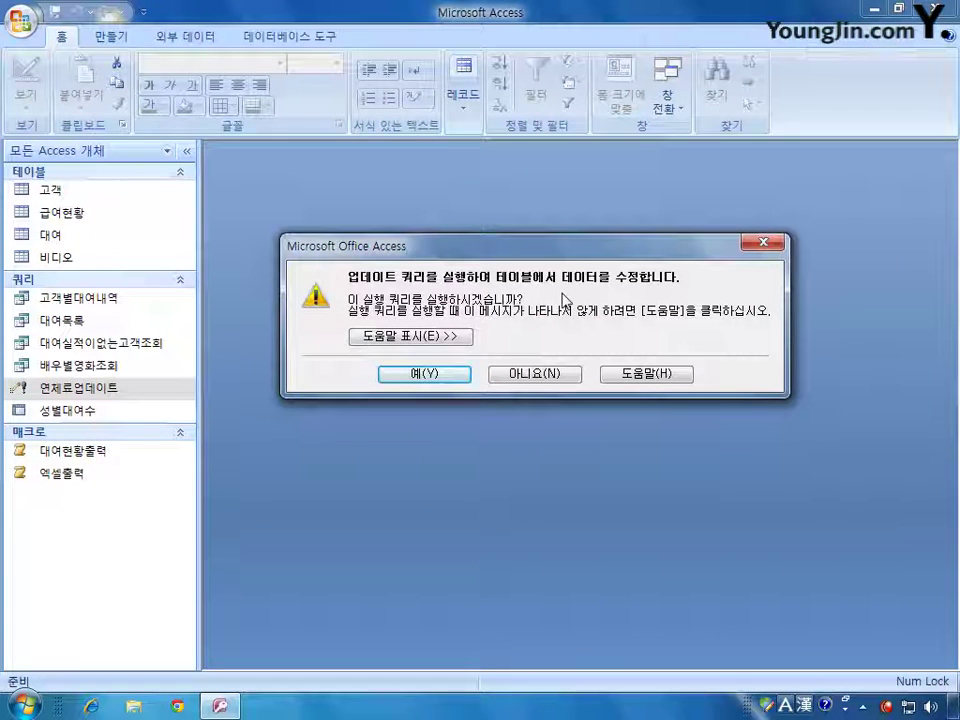
left_click(430, 376)
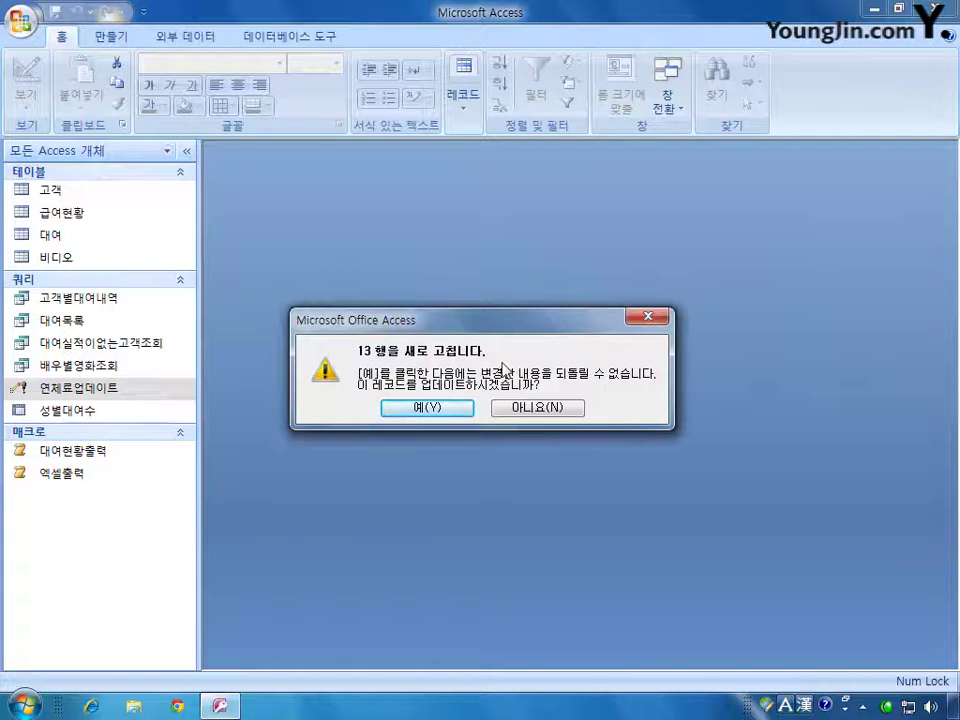
left_click(568, 410)
Step: Examine the rows of the 대여 table with an empty 반납일자 and their 연체료 and 반납 values, closing the datasheet when done
left_click(78, 240)
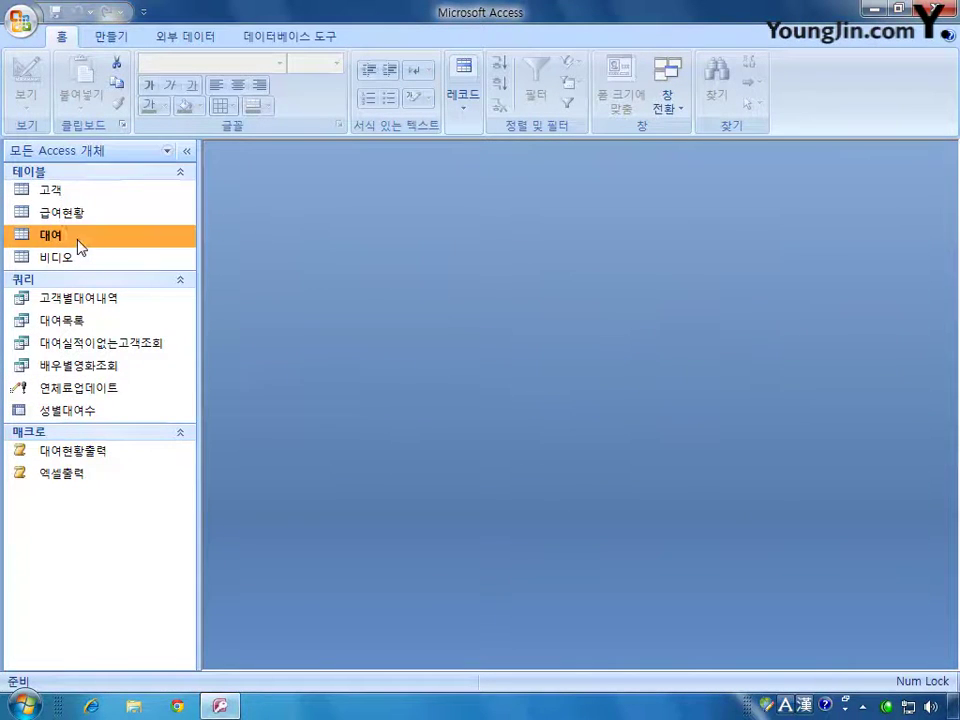
double_click(80, 245)
left_click_drag(452, 194, 452, 172)
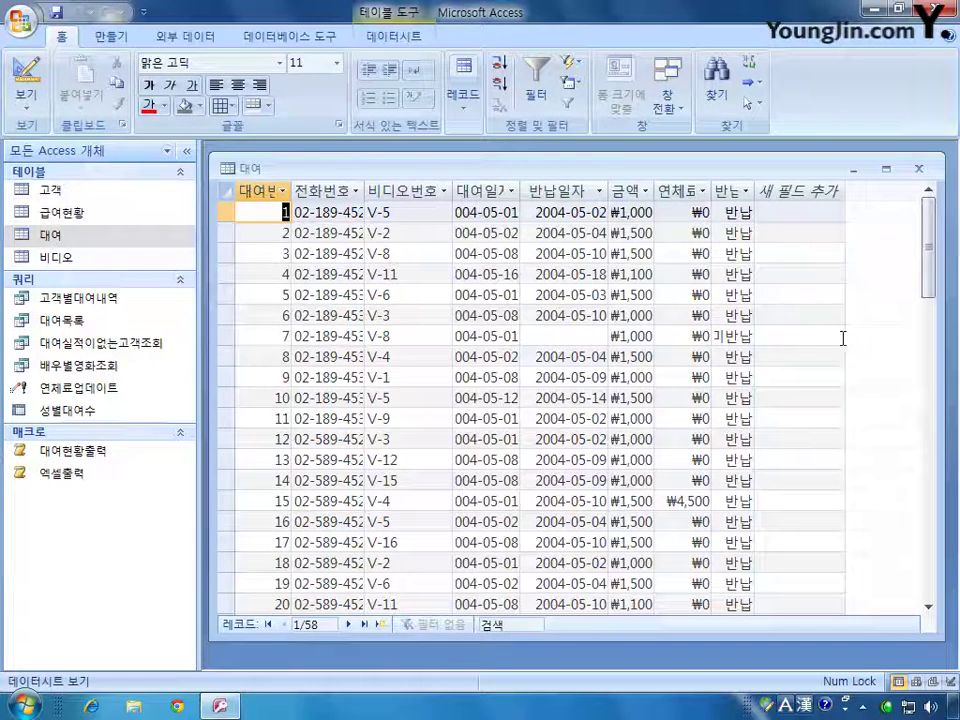
left_click(566, 336)
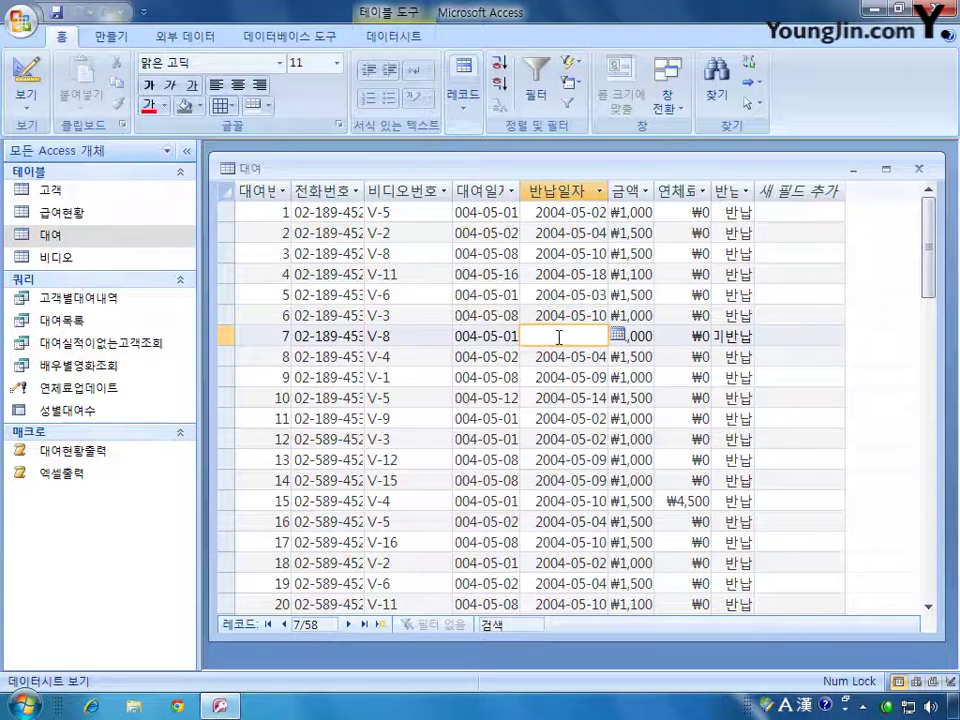
scroll(636, 334, "down", 4)
left_click(542, 418)
left_click(589, 437)
scroll(589, 437, "down", 4)
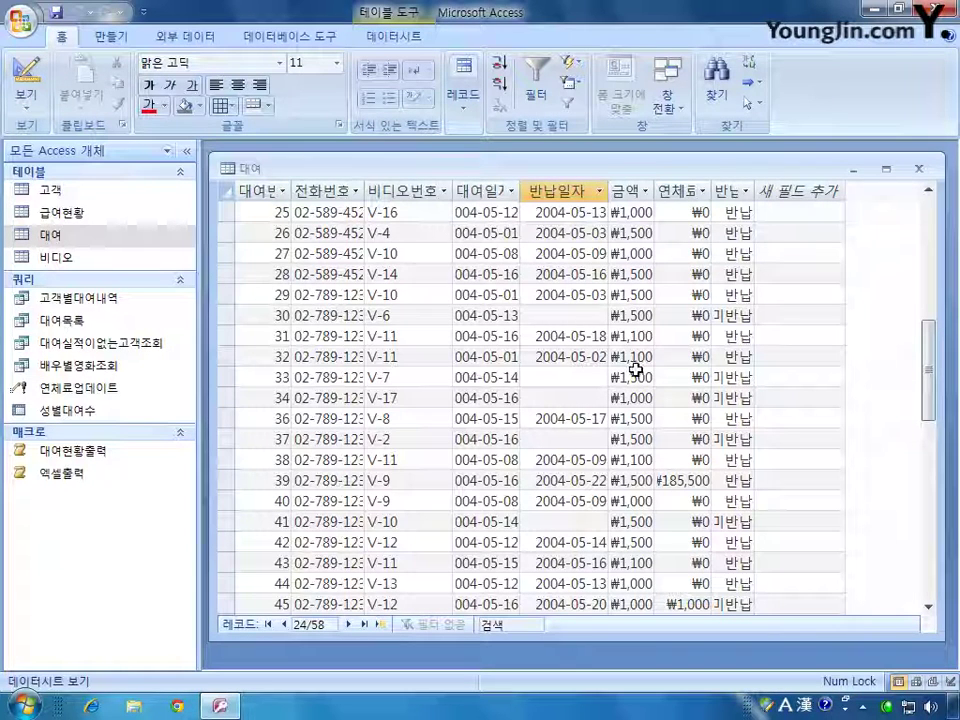
scroll(636, 370, "up", 8)
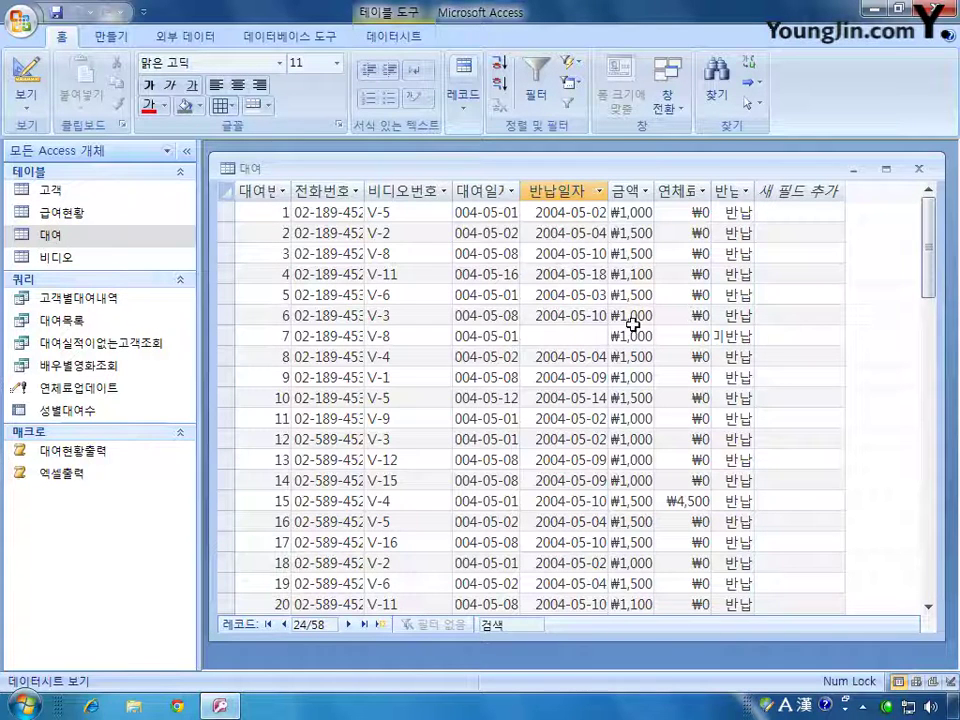
left_click(919, 168)
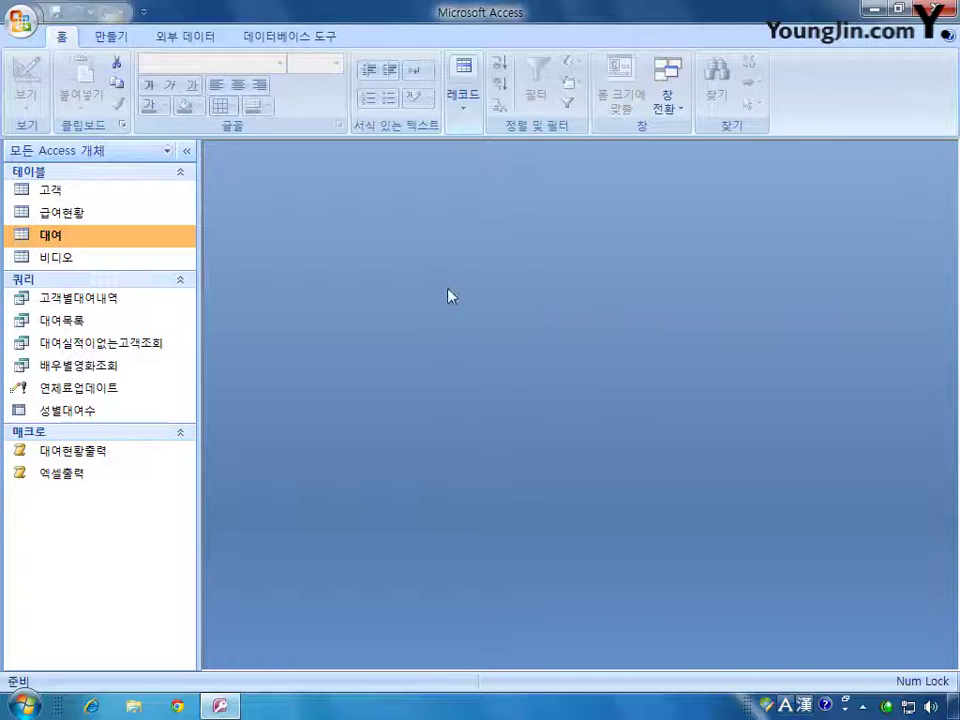
Step: Create a new design-view query based on the 급여현황 table and enlarge its field list to show all fields
left_click(111, 36)
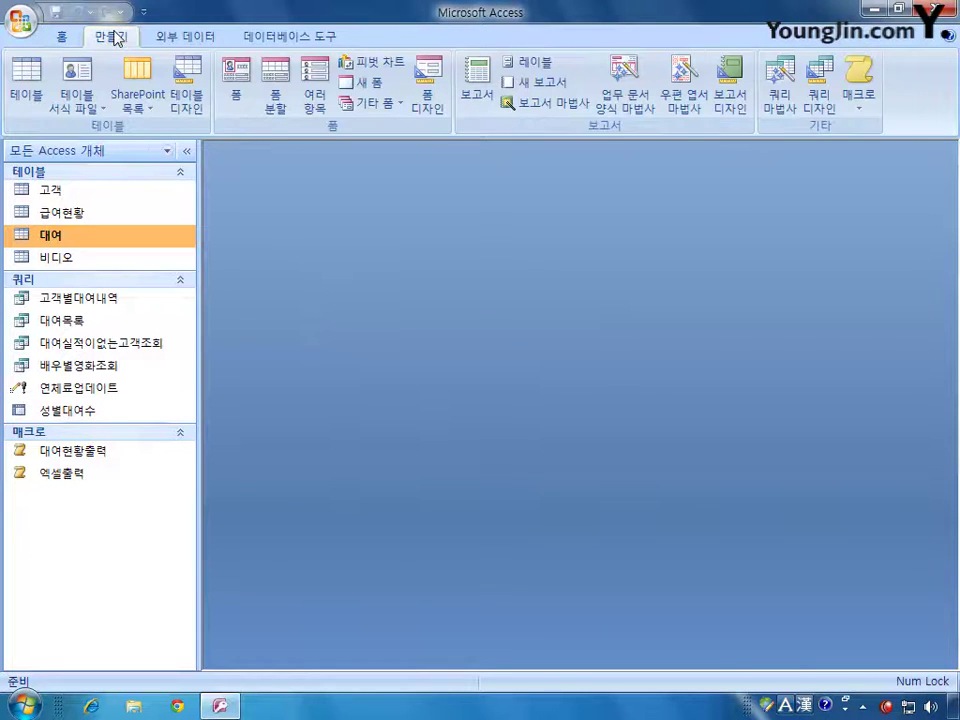
left_click(815, 100)
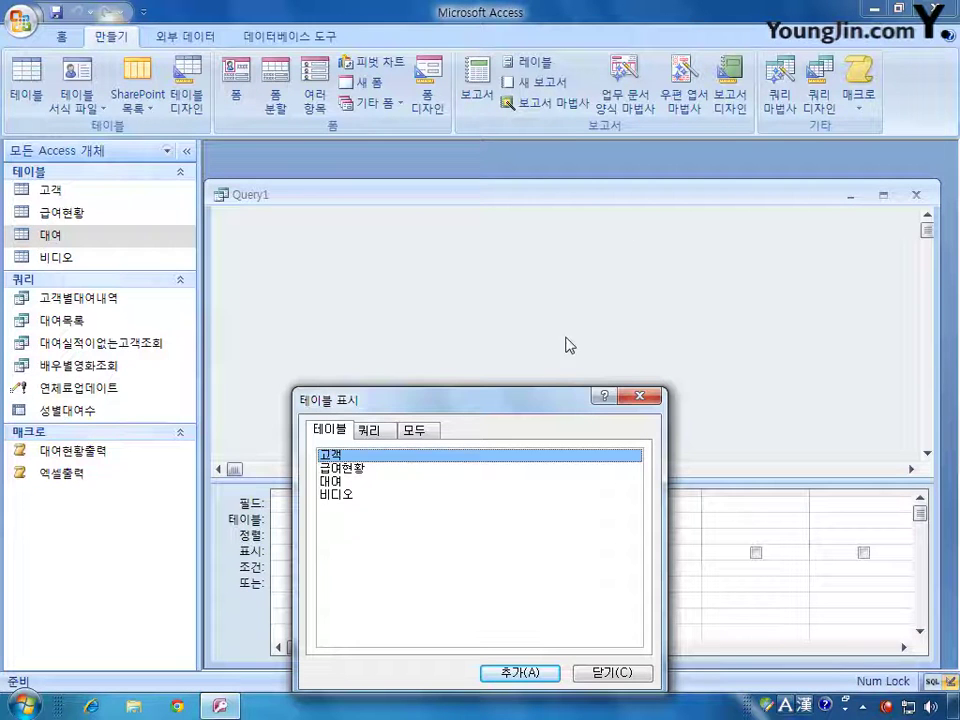
left_click_drag(516, 403, 556, 283)
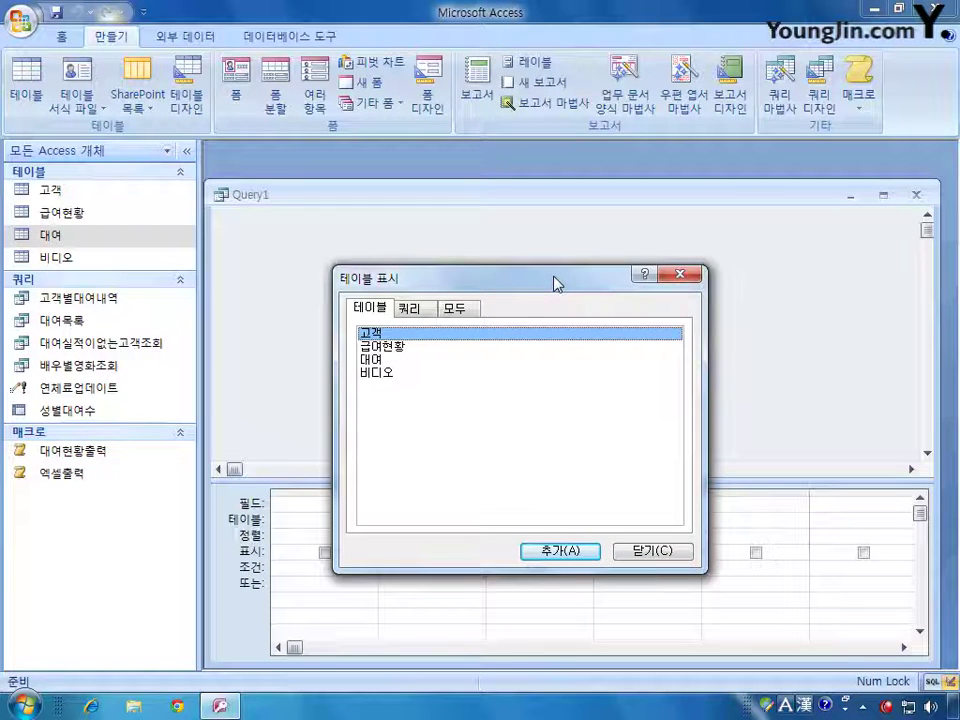
double_click(405, 348)
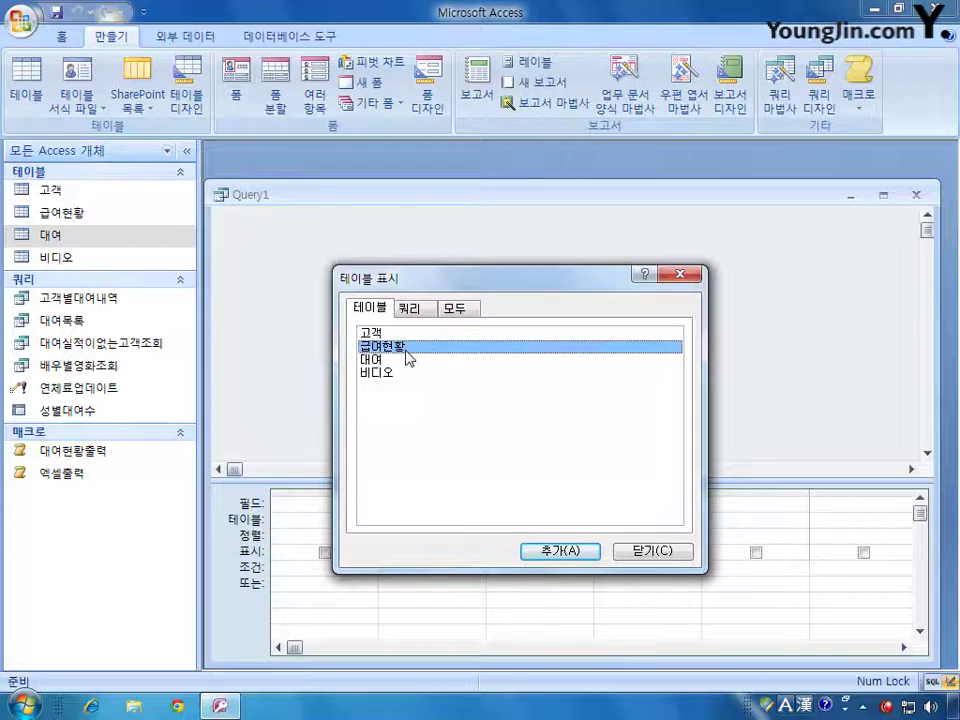
left_click(648, 551)
left_click_drag(349, 349, 343, 437)
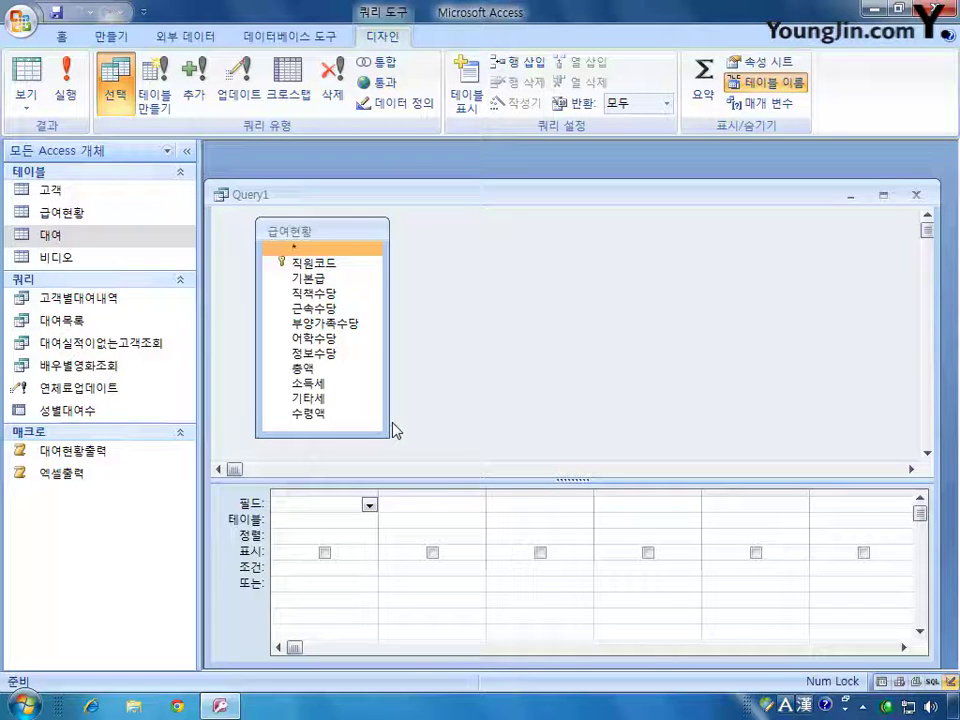
Step: Add the 직원코드, 부양가족수당, 소득세 and 수령액 fields to the query's design grid
double_click(313, 262)
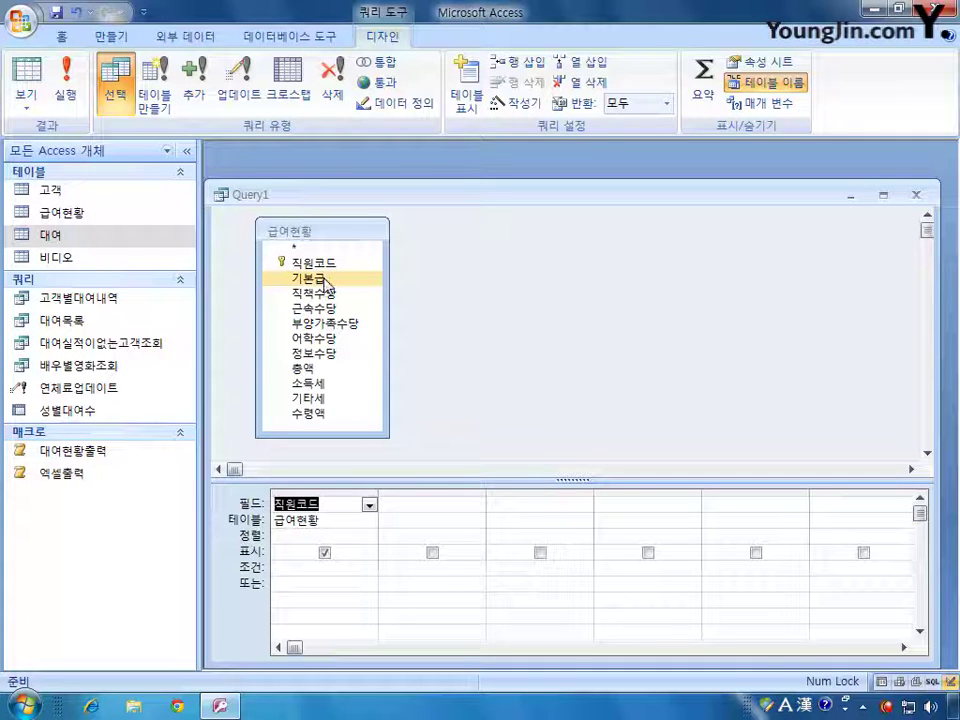
double_click(343, 325)
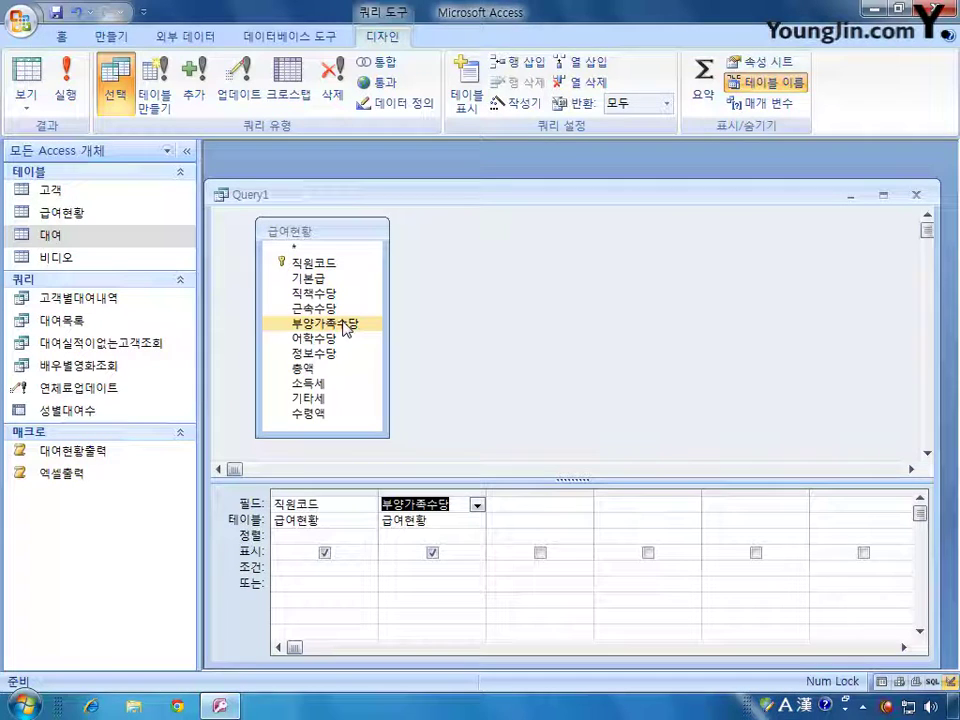
double_click(336, 386)
left_click(333, 416)
double_click(333, 416)
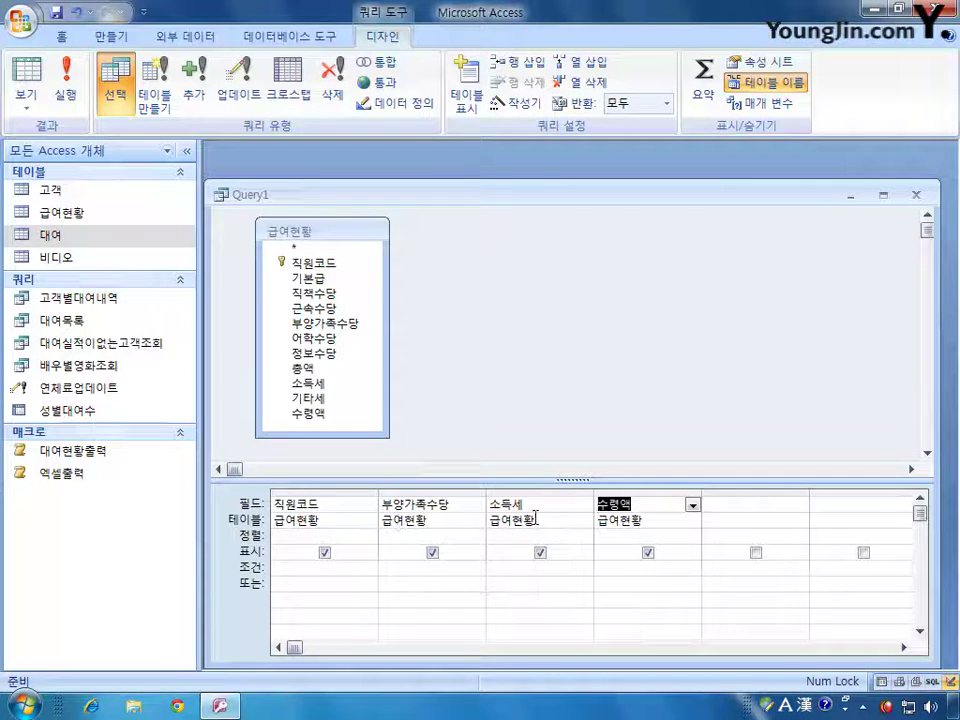
Step: Sort the 수령액 field in descending order (내림차순)
left_click(647, 537)
left_click(690, 537)
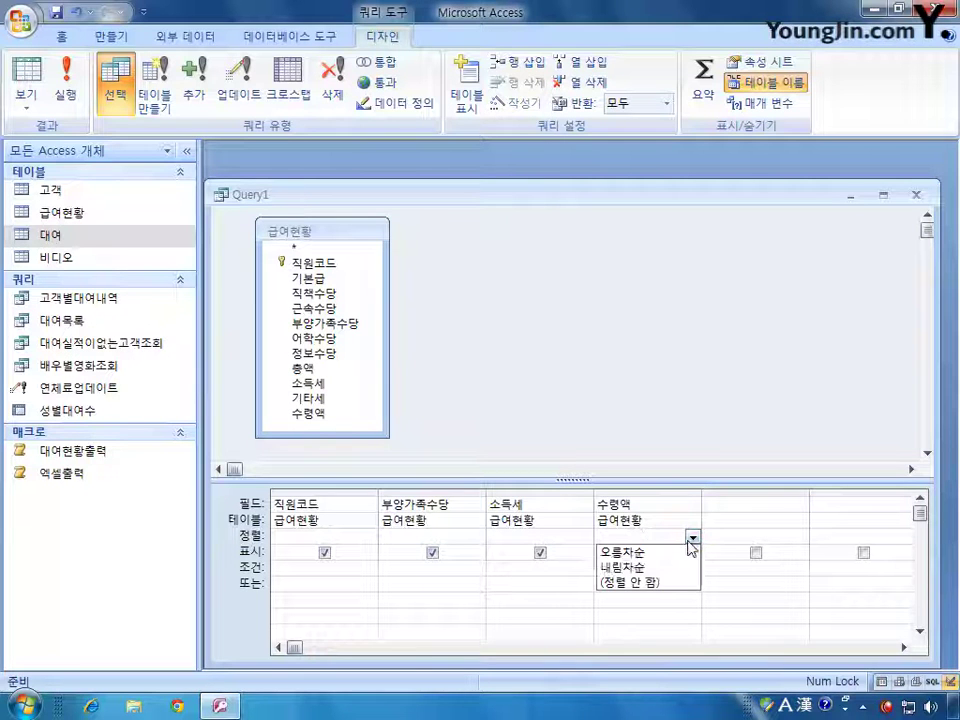
left_click(672, 561)
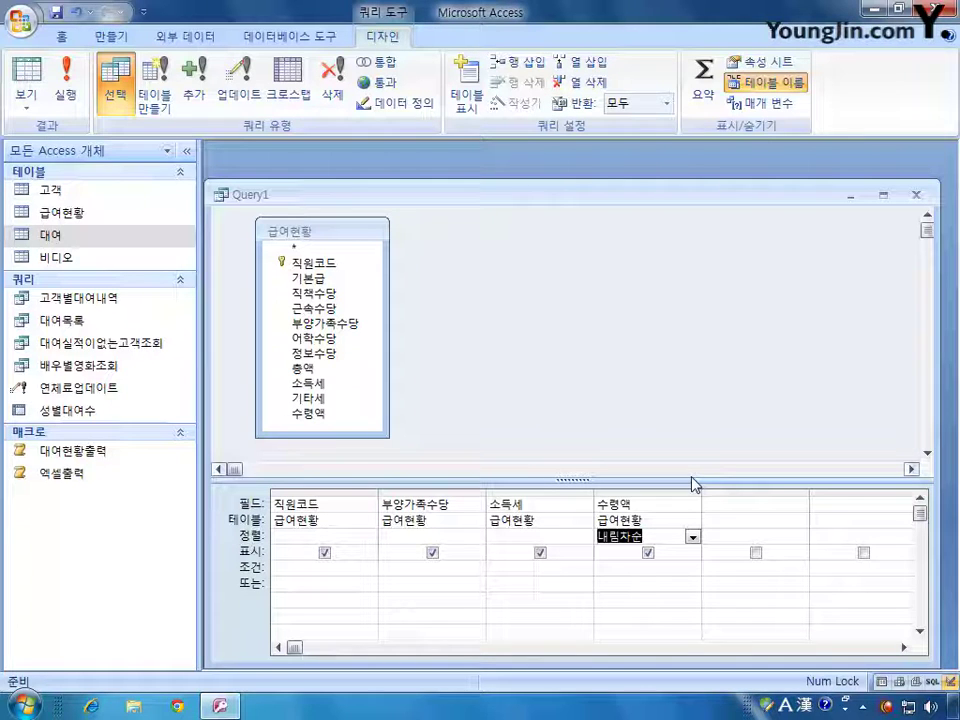
left_click(591, 317)
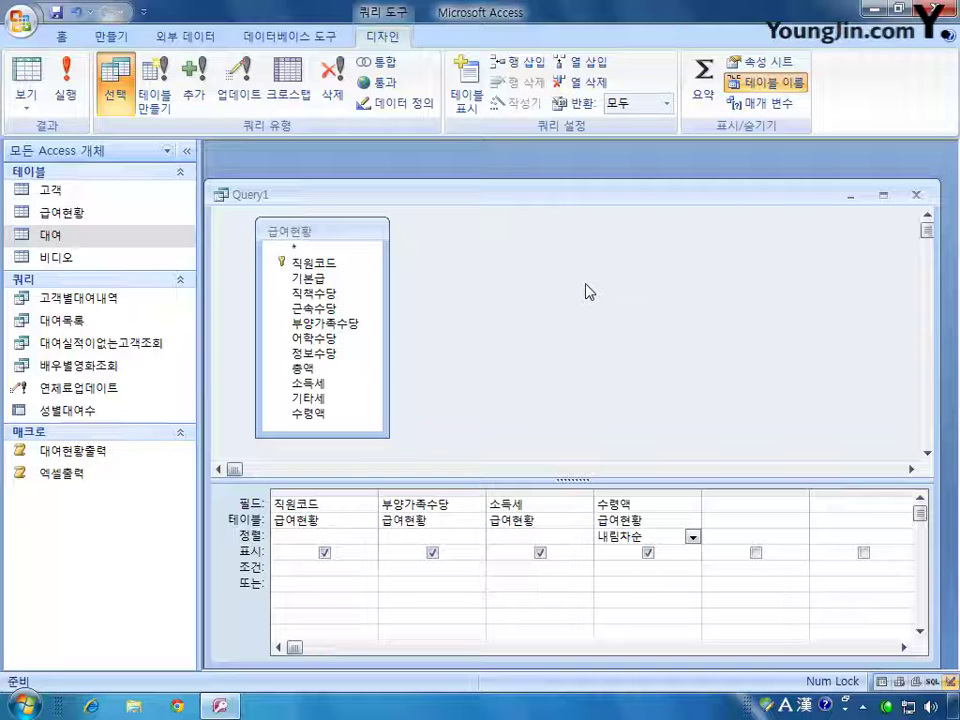
right_click(589, 291)
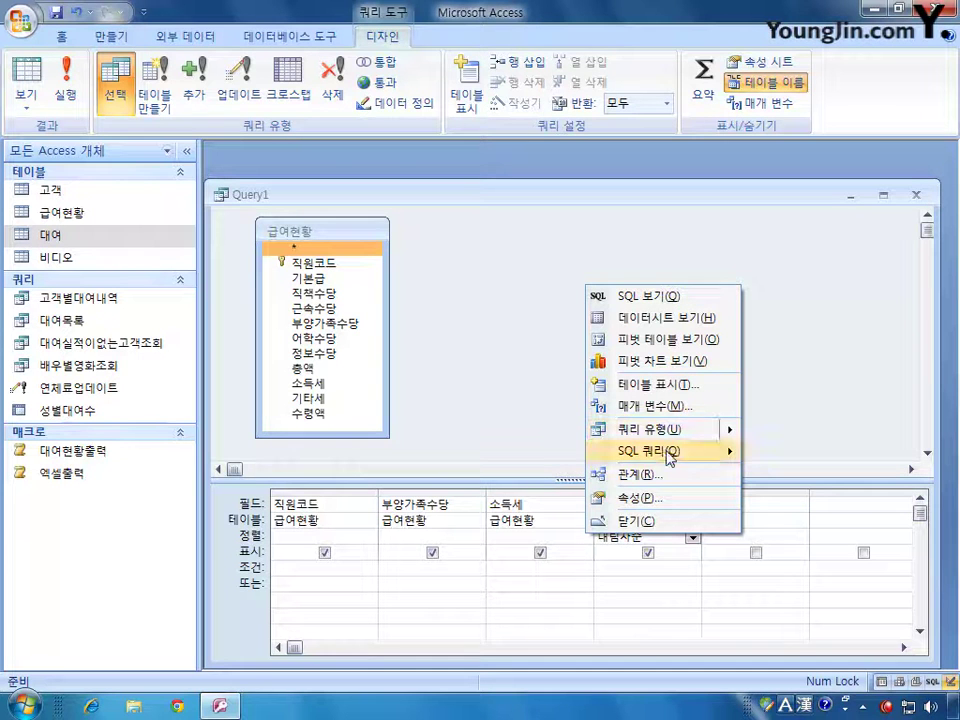
left_click(671, 505)
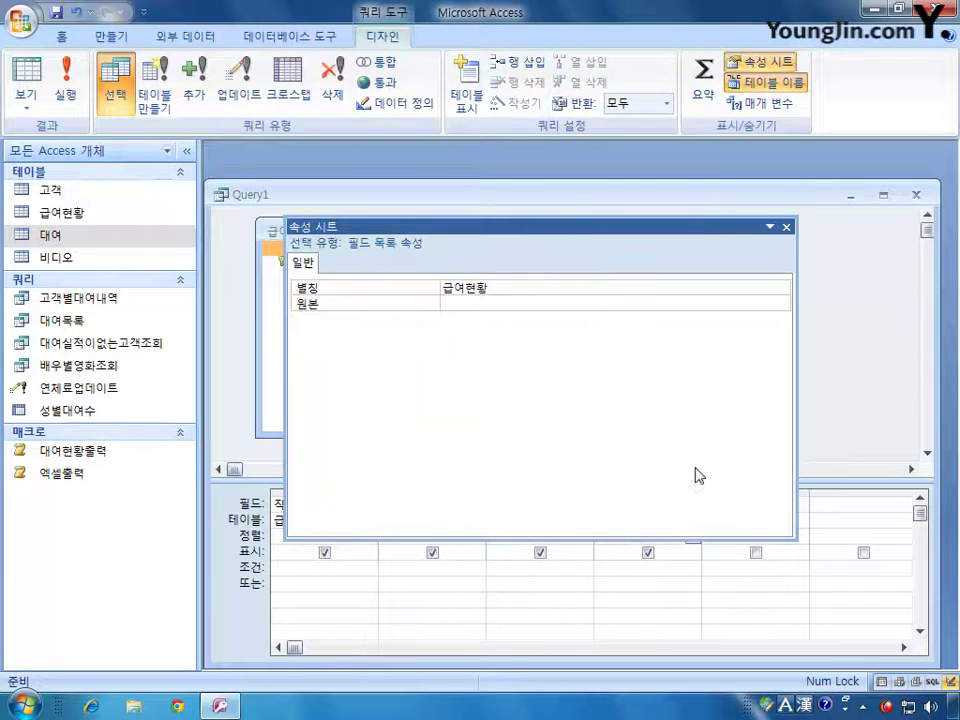
left_click(786, 232)
right_click(667, 311)
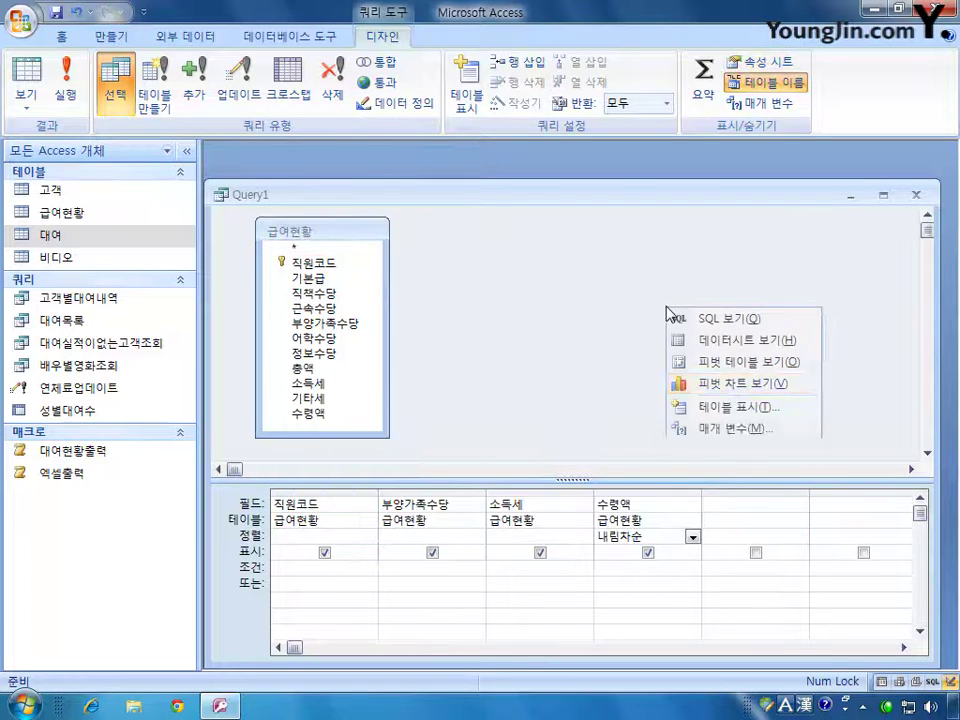
left_click(591, 343)
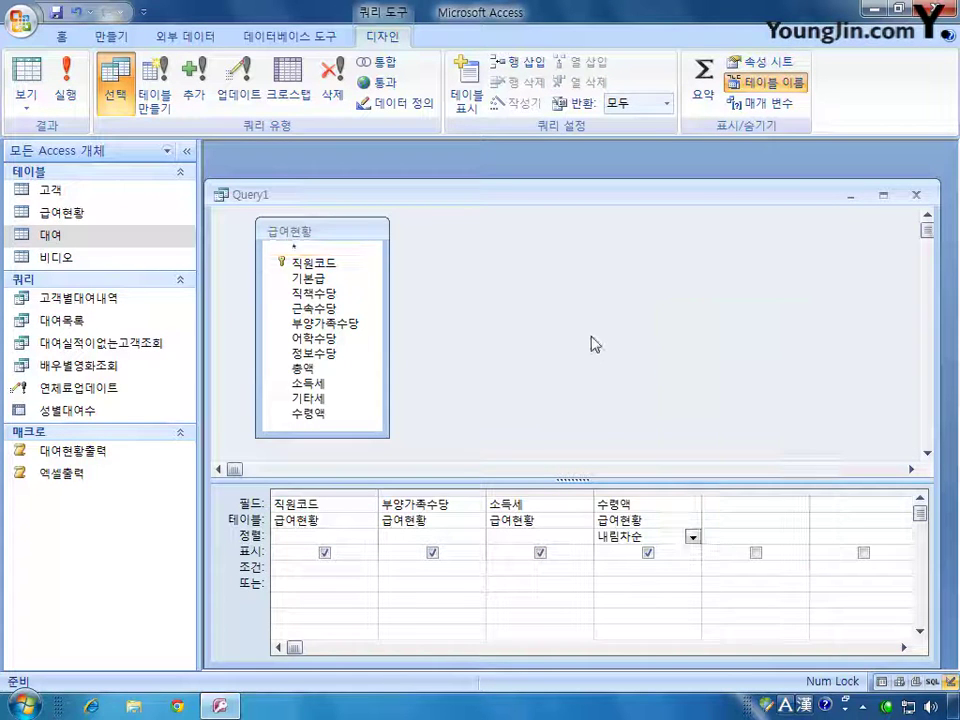
right_click(592, 341)
left_click(591, 343)
right_click(590, 340)
left_click(640, 550)
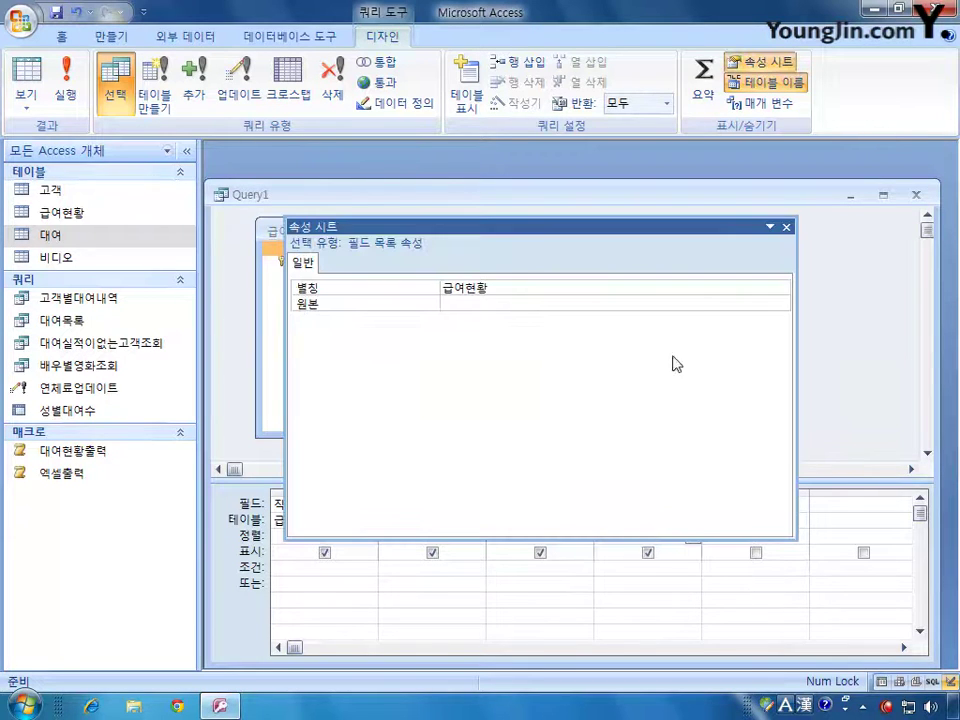
left_click(786, 227)
right_click(571, 279)
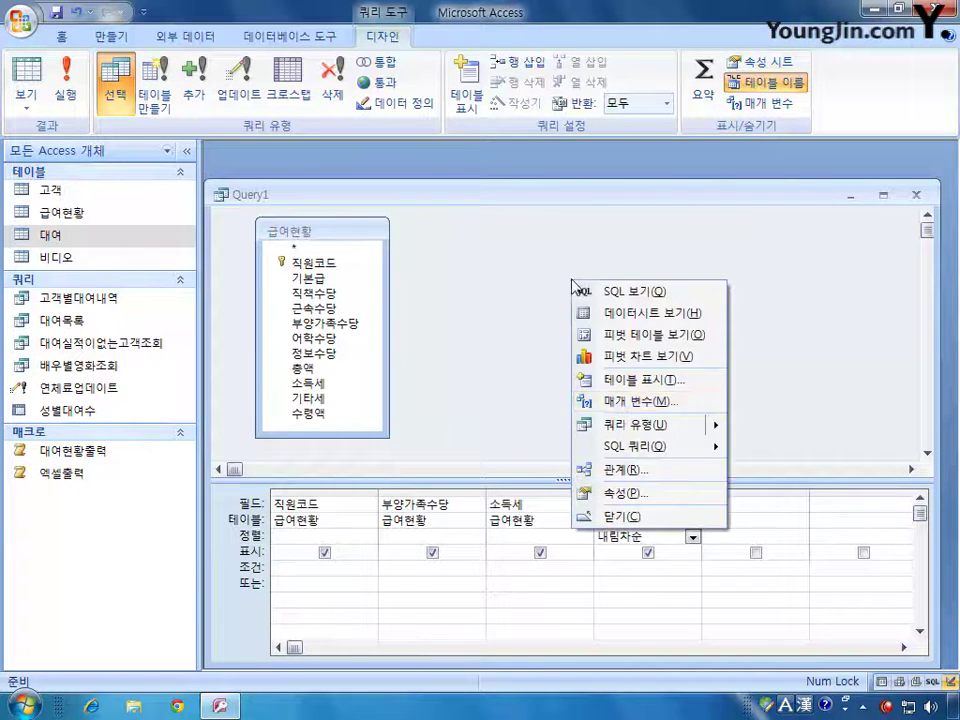
left_click(625, 488)
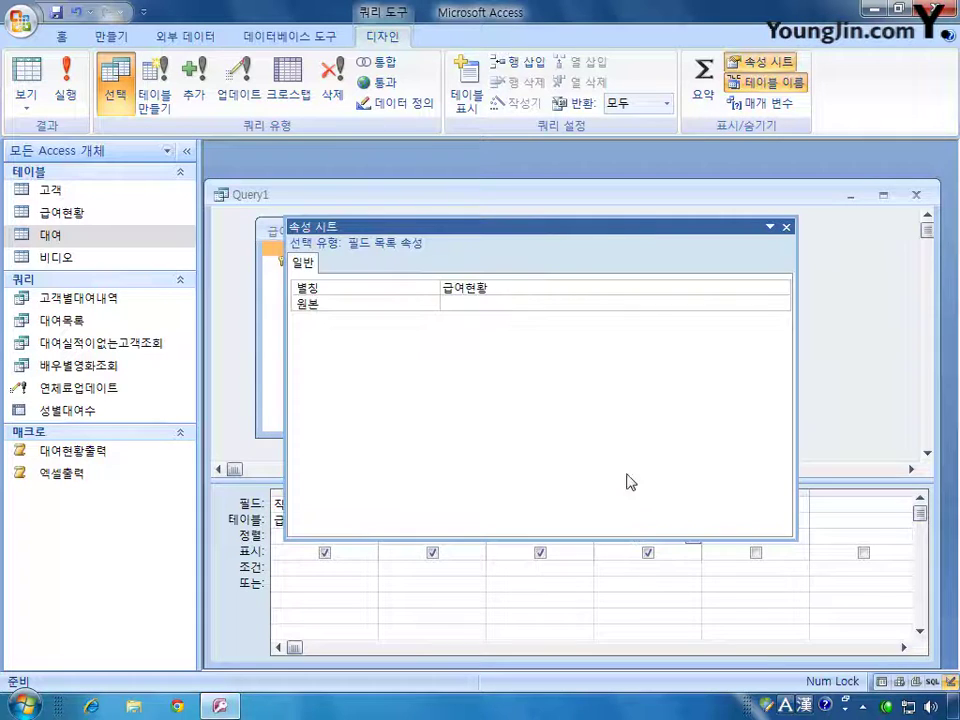
left_click(618, 218)
left_click_drag(596, 223, 672, 238)
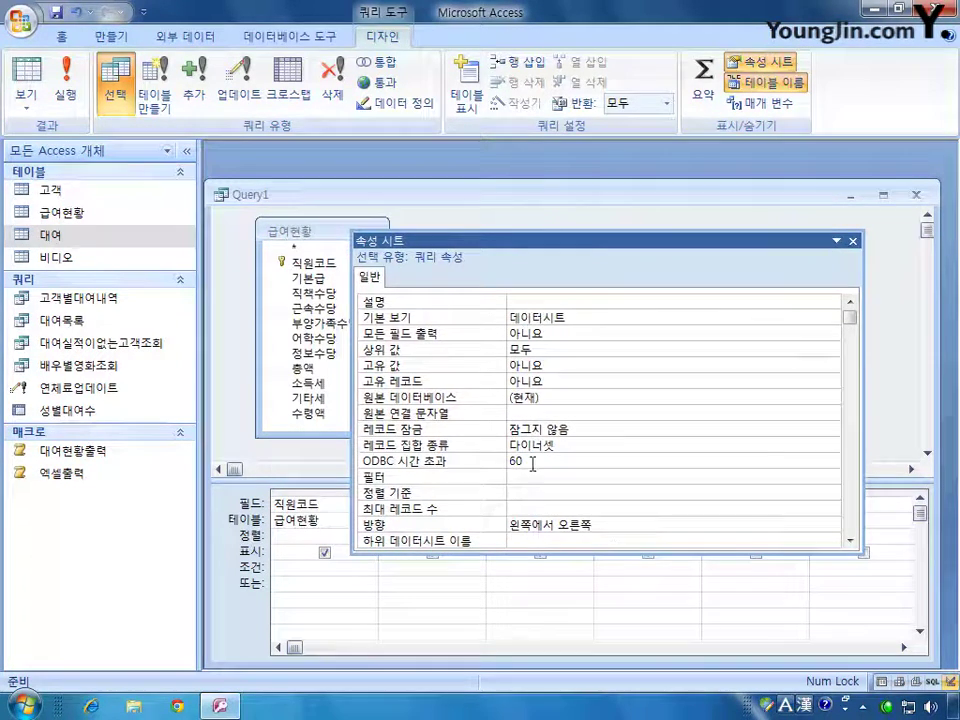
left_click(853, 242)
Step: Set the query's top values property (상위 값) to 10 and close the property sheet
right_click(497, 309)
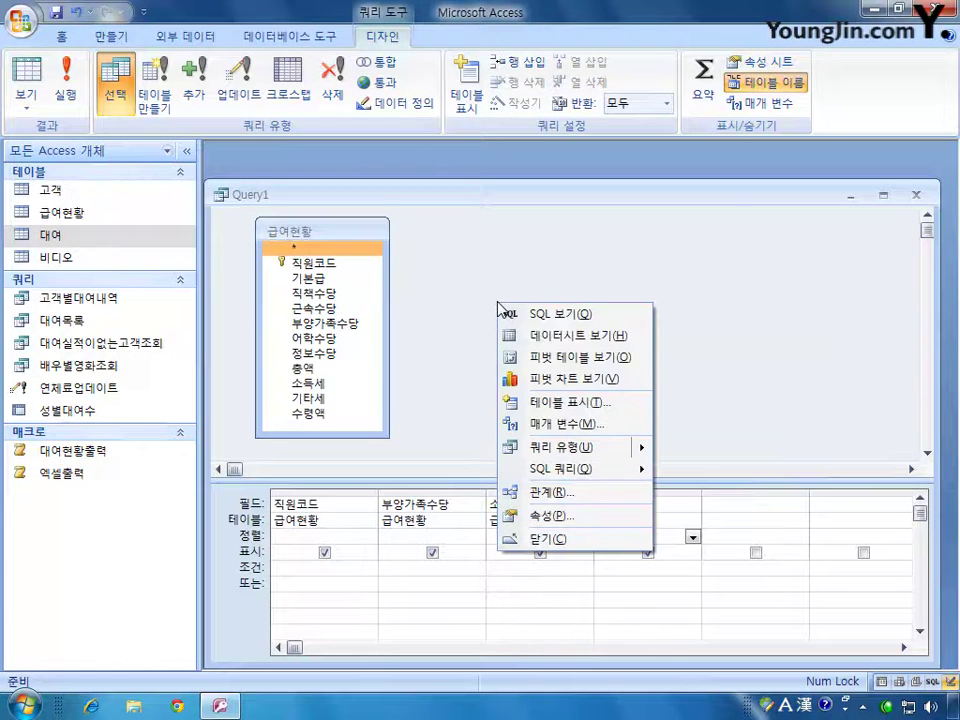
left_click(584, 521)
left_click_drag(537, 245, 564, 292)
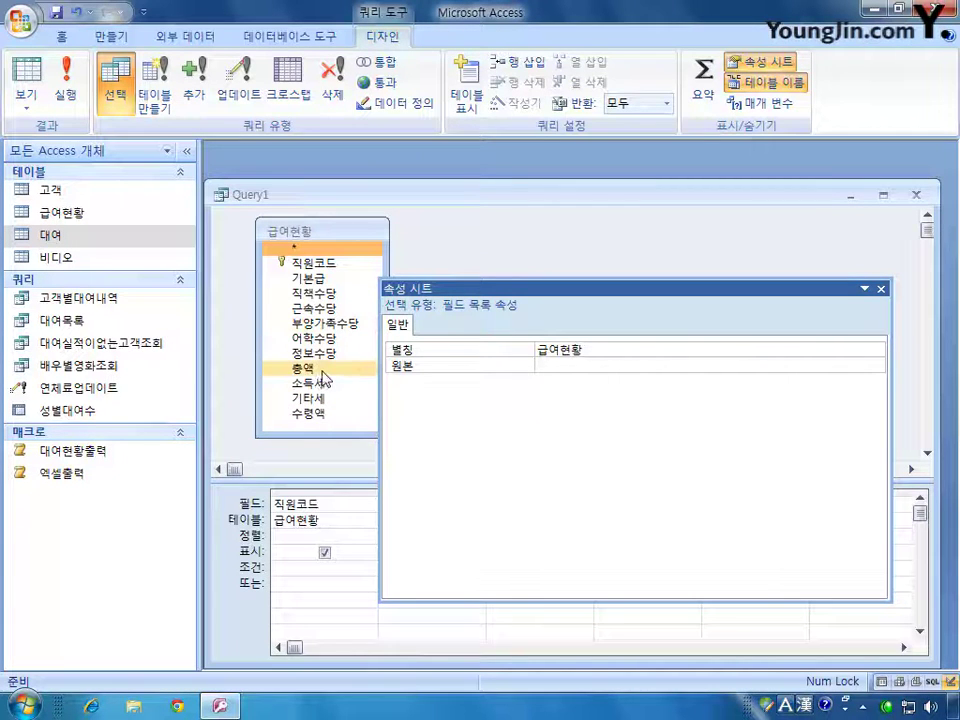
left_click(553, 254)
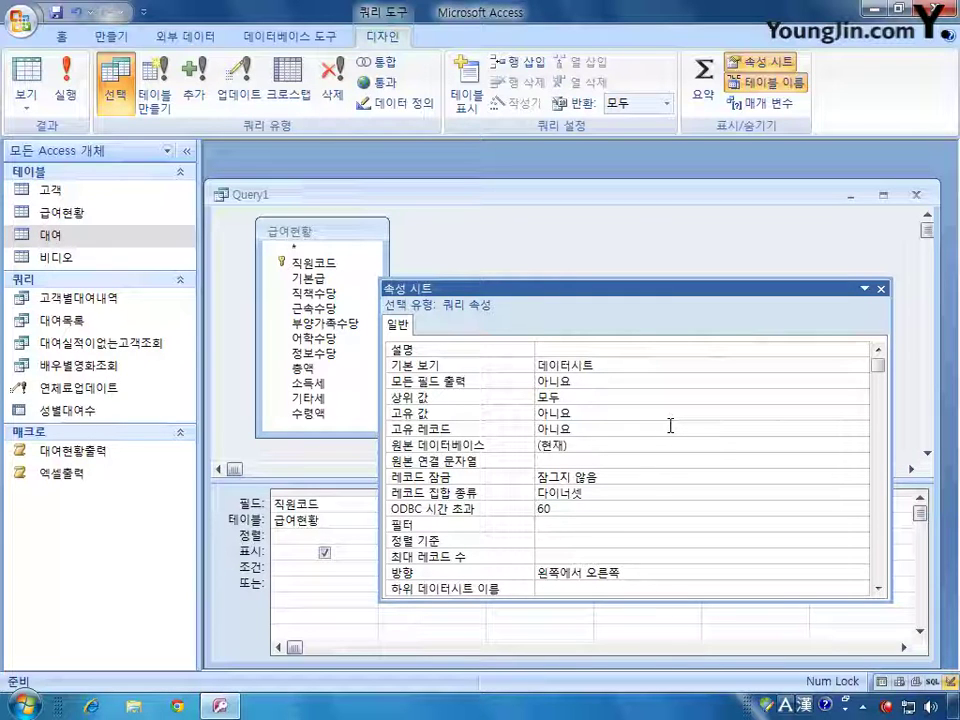
left_click(578, 397)
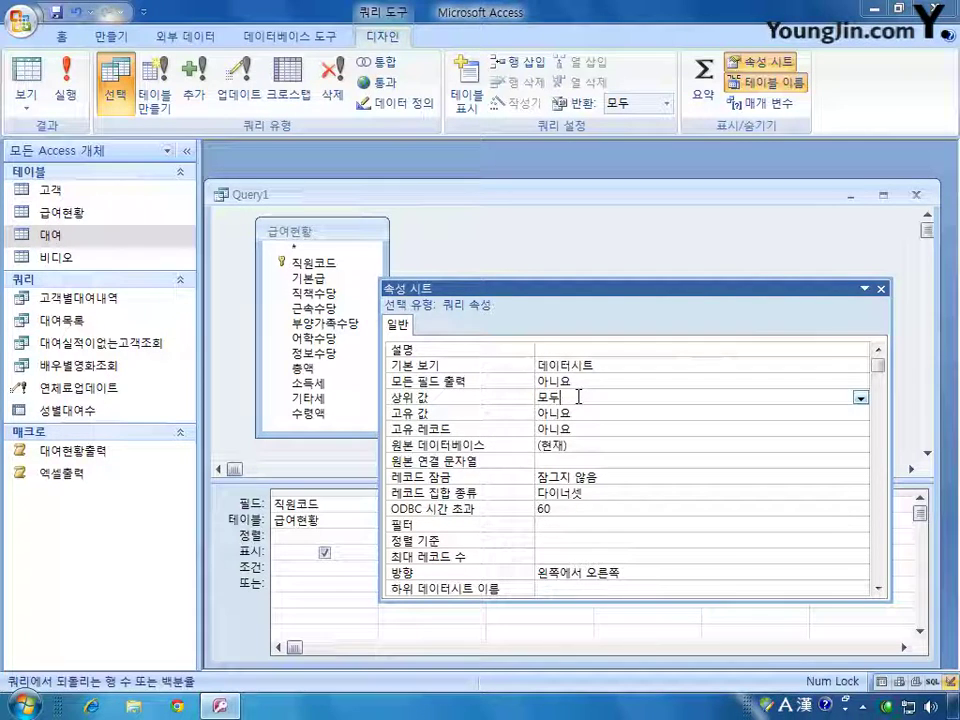
left_click(501, 401)
type("10")
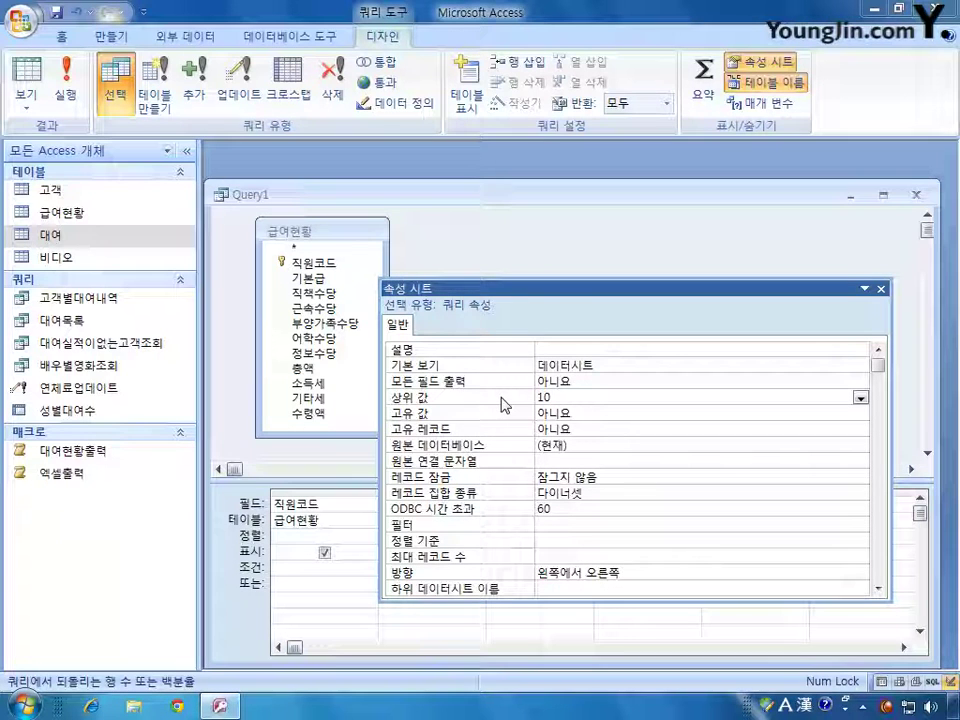
left_click(880, 289)
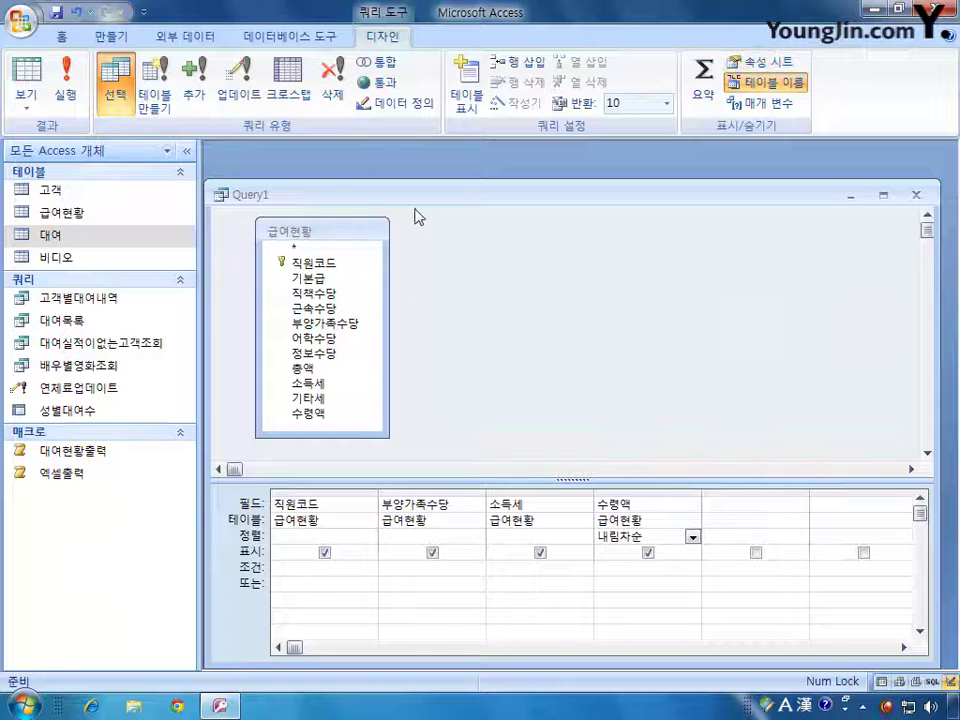
Step: View the query's records in datasheet form, checking the 수령액 column, and return to the design view
left_click(78, 90)
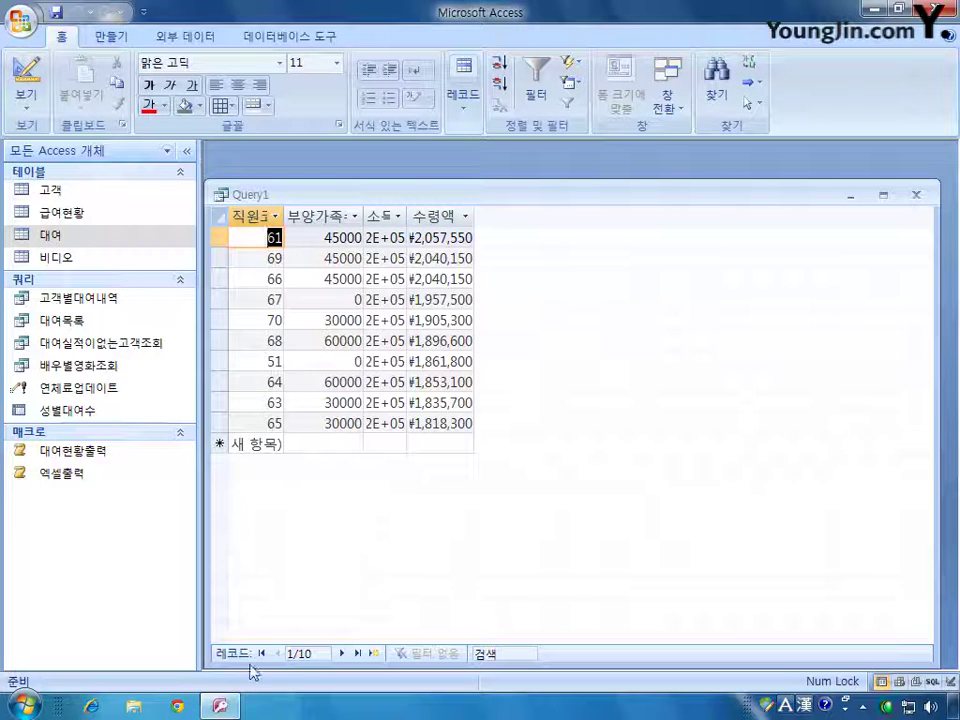
double_click(473, 208)
left_click(26, 75)
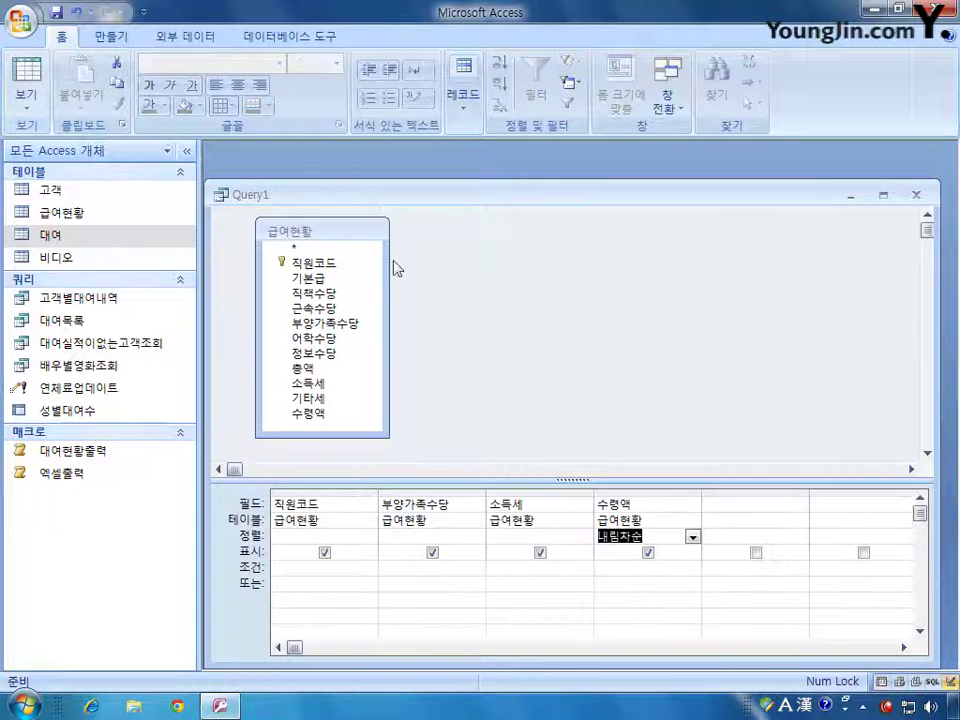
Step: Inspect the TOP clause in the query's SQL statement and return to the design view
right_click(546, 281)
left_click(578, 288)
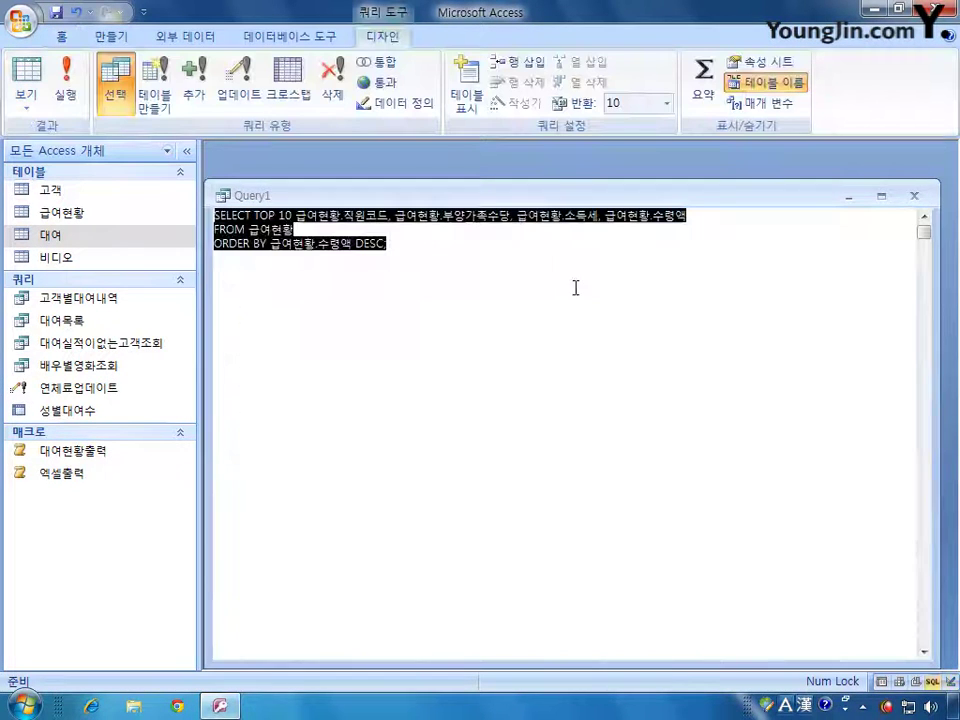
left_click(268, 230)
mouse_move(254, 215)
left_mouse_down()
mouse_move(292, 217)
mouse_move(255, 216)
left_mouse_up()
left_click(306, 255)
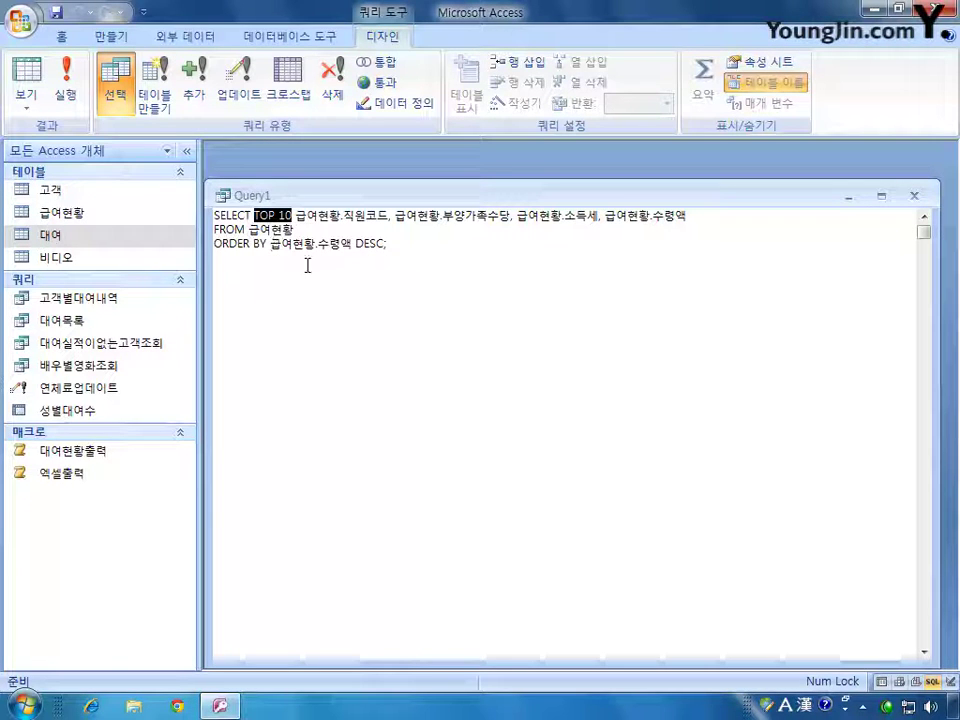
left_click(26, 100)
left_click(82, 303)
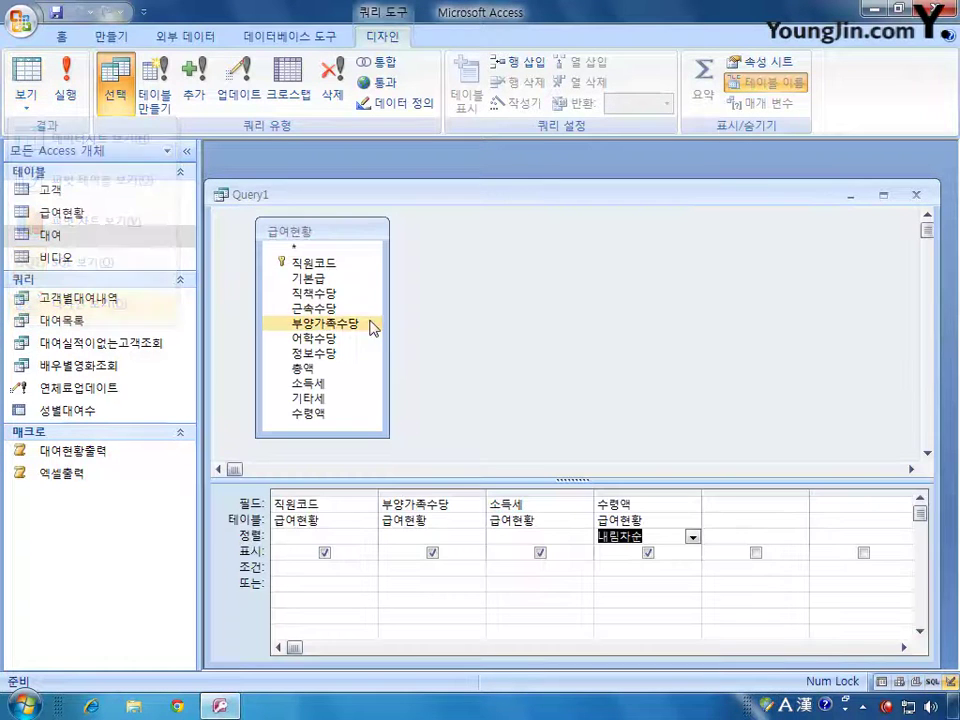
Step: Check the top values setting (상위 값) in the query's properties and close the property sheet
left_click(533, 294)
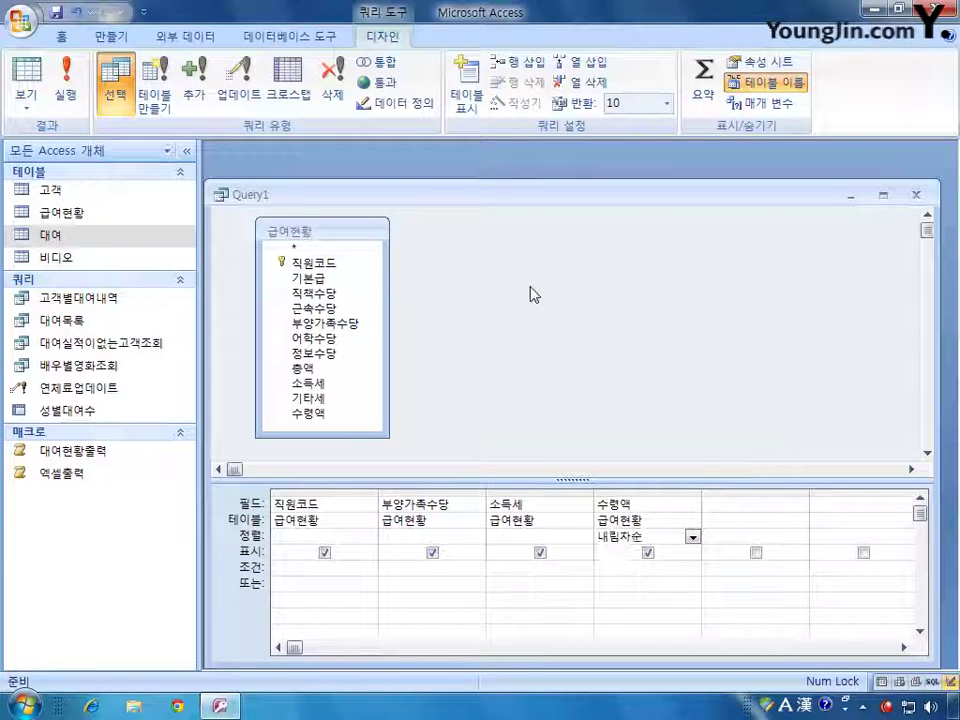
left_click(755, 62)
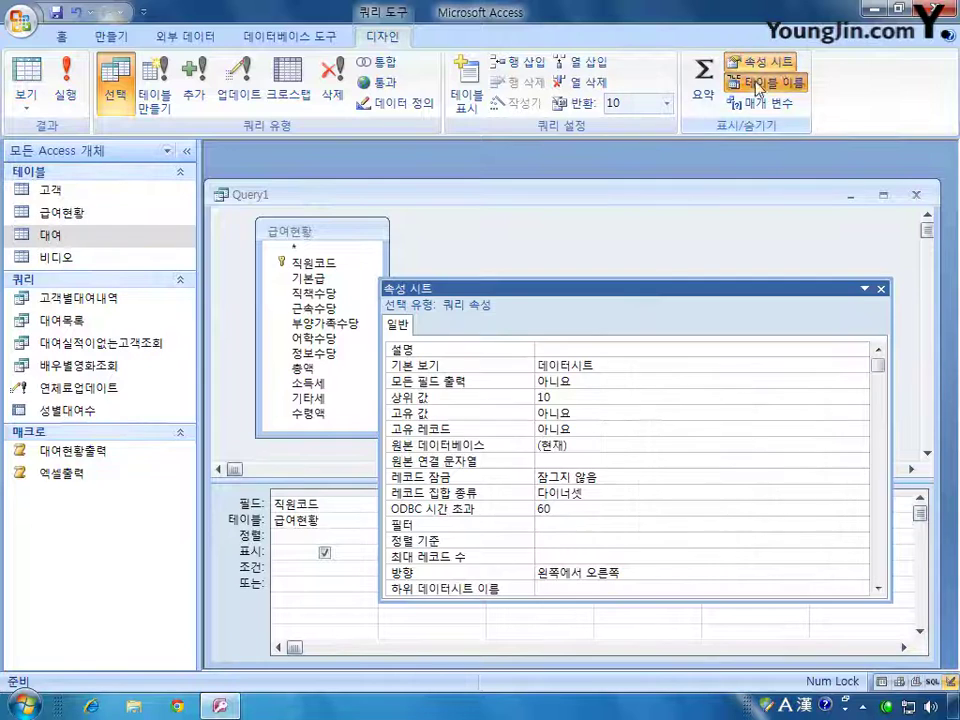
left_click(579, 397)
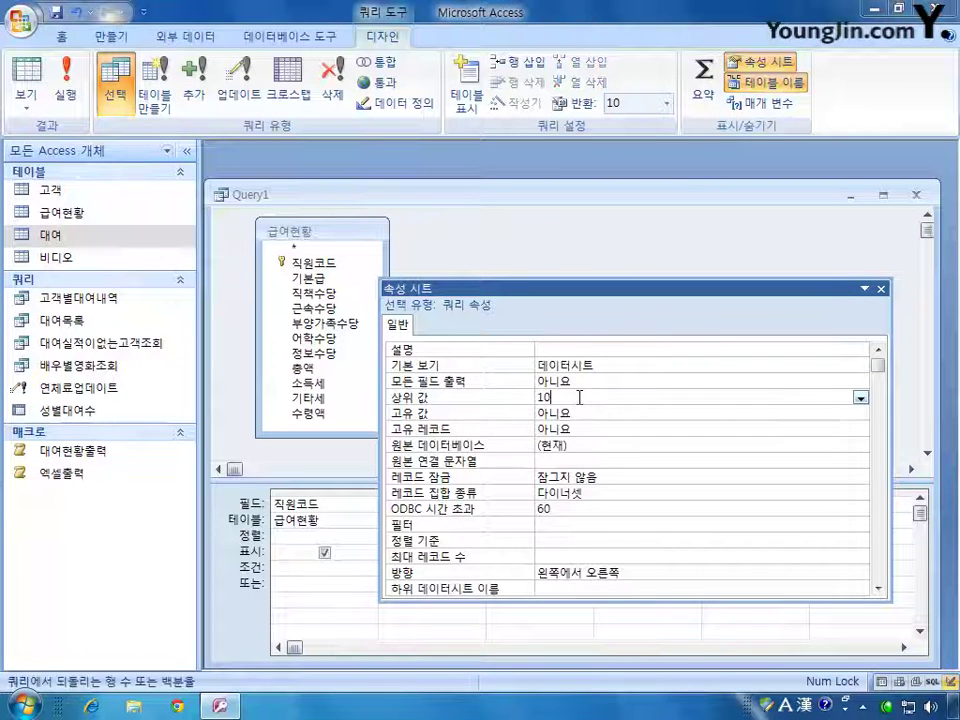
left_click(881, 289)
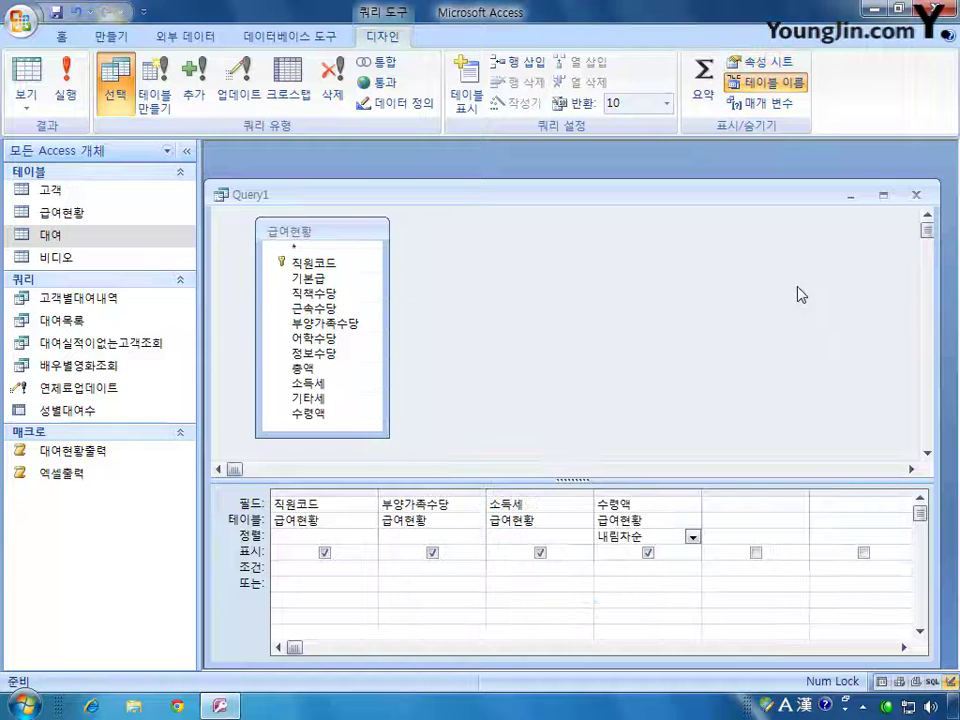
Step: Close the query and save it under the name 상위수령자
left_click(915, 195)
left_click(395, 401)
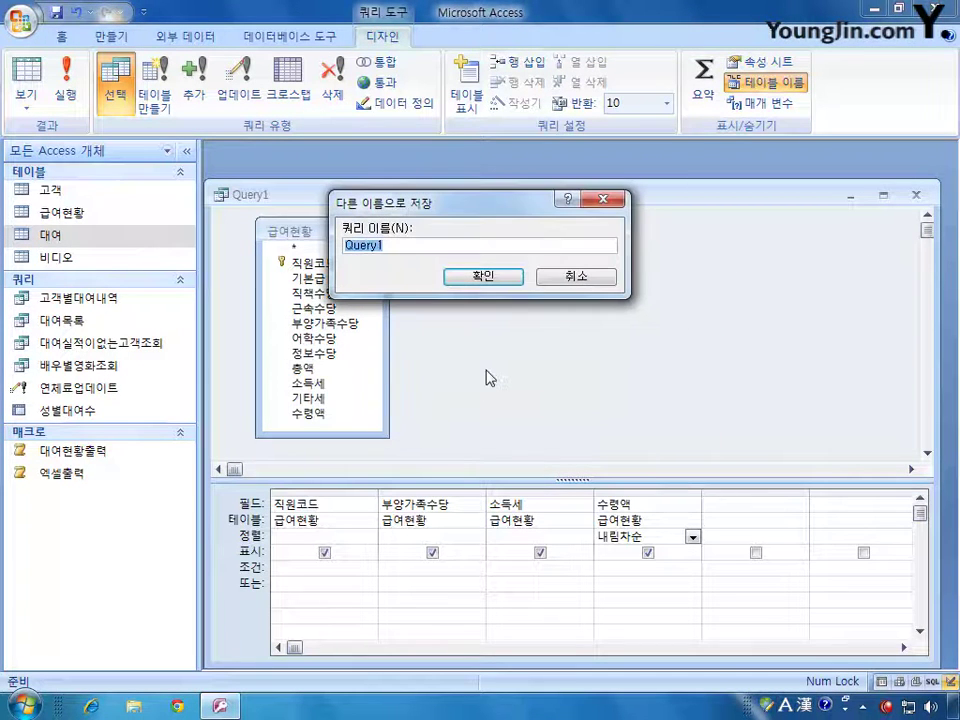
type("ㅌ")
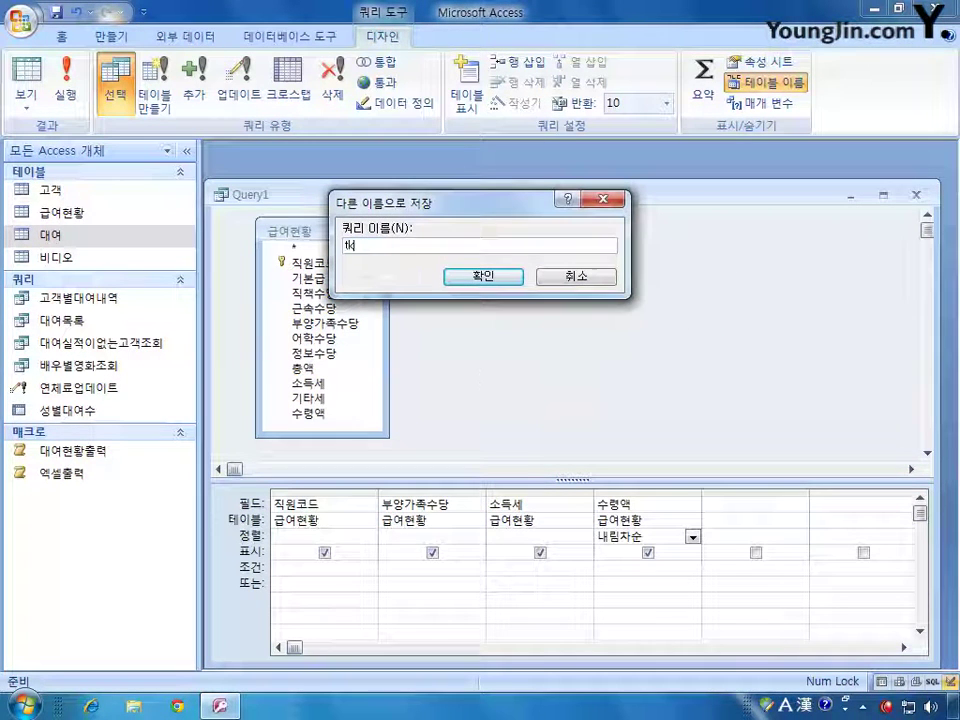
type("상위수령사")
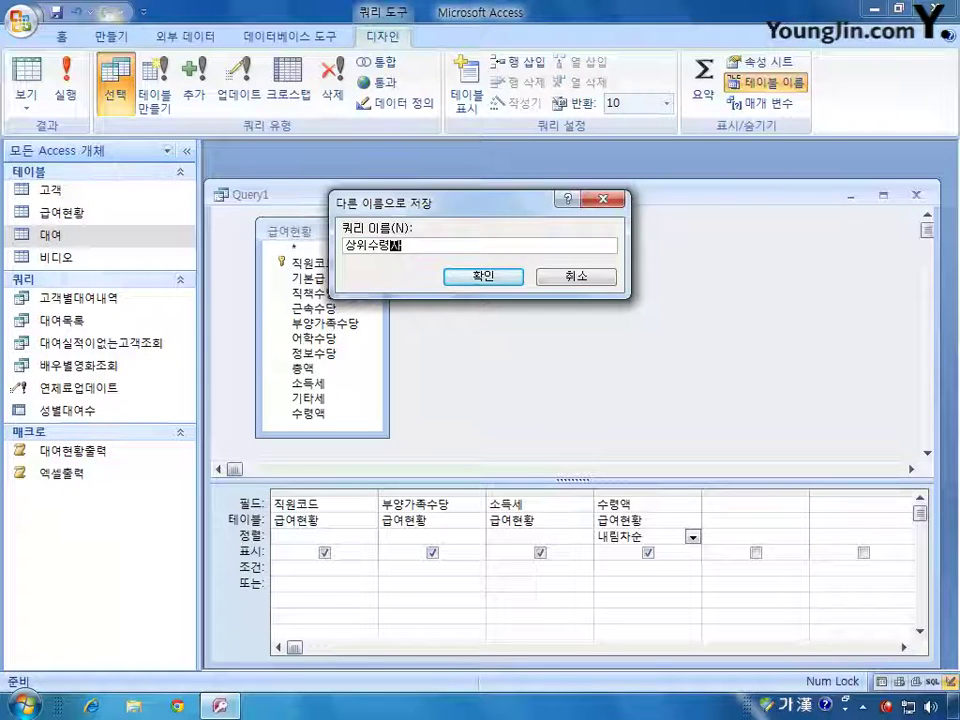
key("Return")
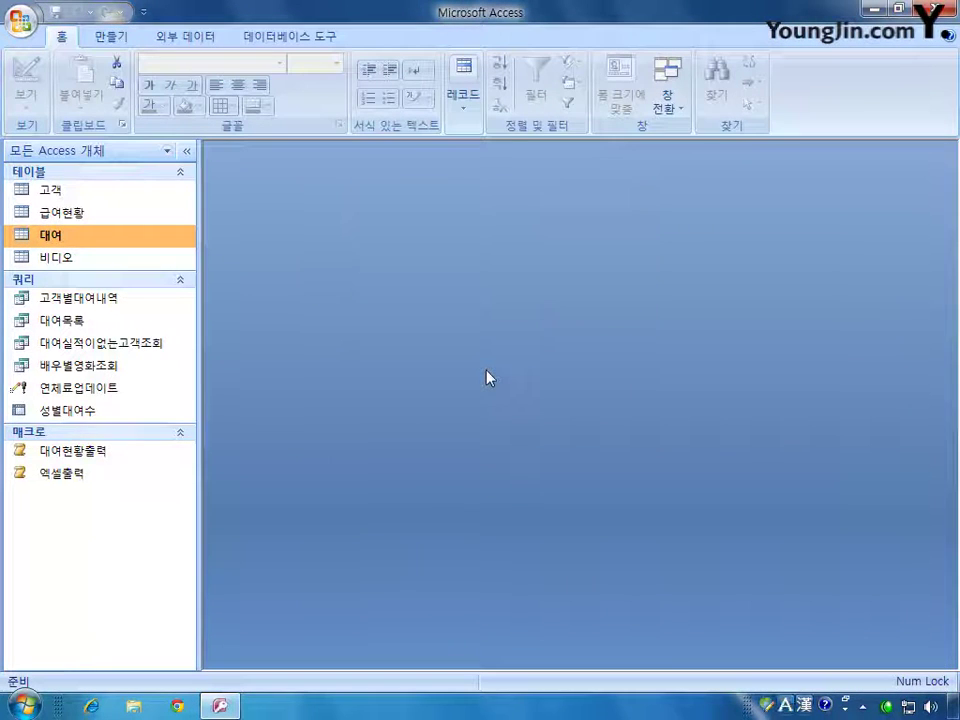